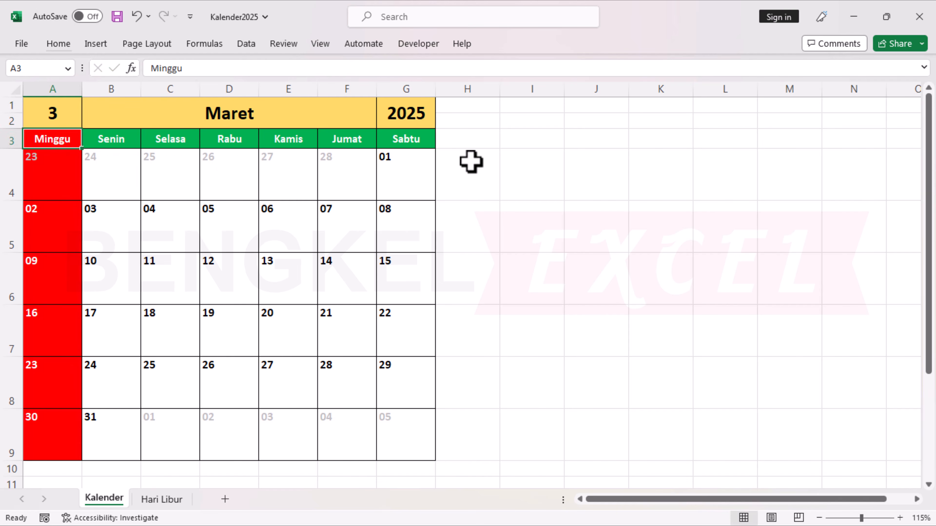
Try month numbers 4, 1, 12 and 1 in cell A1 of the finished calendar and save the workbook.
type("4")
key("ctrl+Return")
type("1")
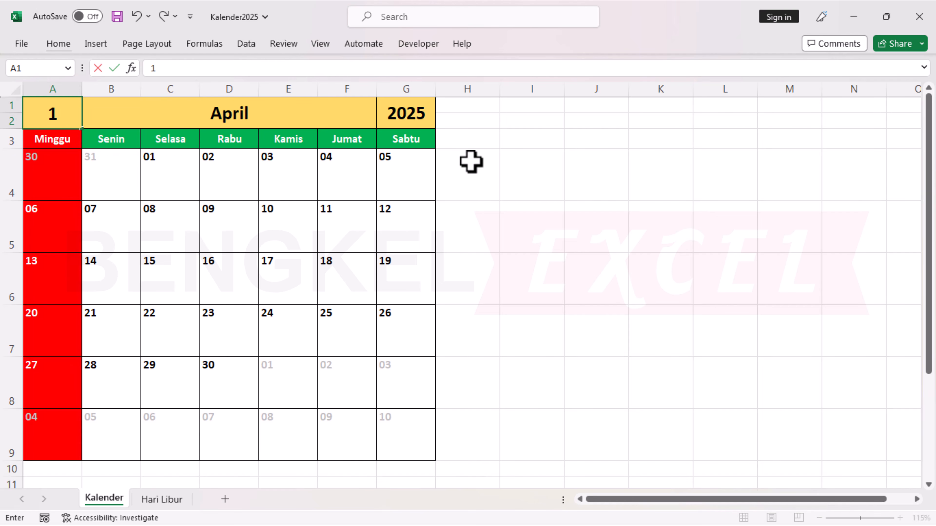
key("Return")
key("Up")
type("12")
key("Return")
key("Up")
type("1")
key("Return")
key("ctrl+s")
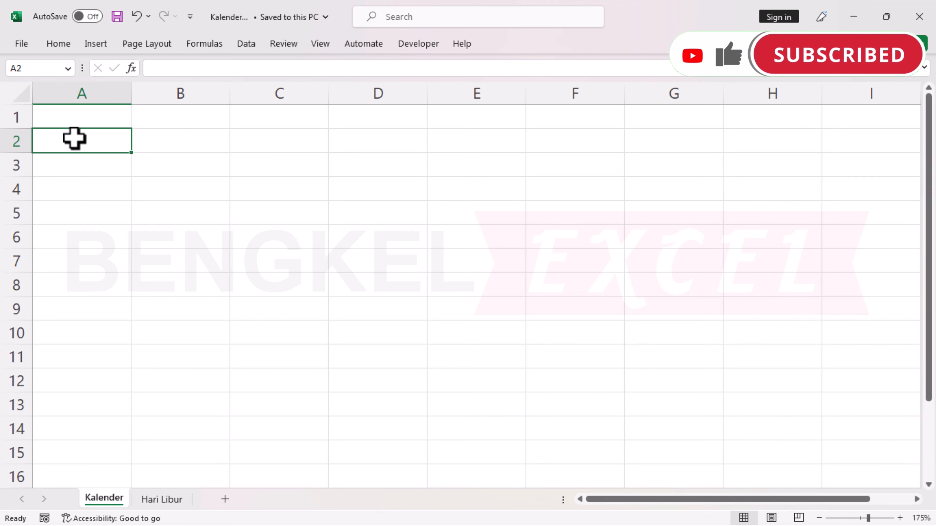
type("1")
key("ctrl+Return")
key("ctrl+z")
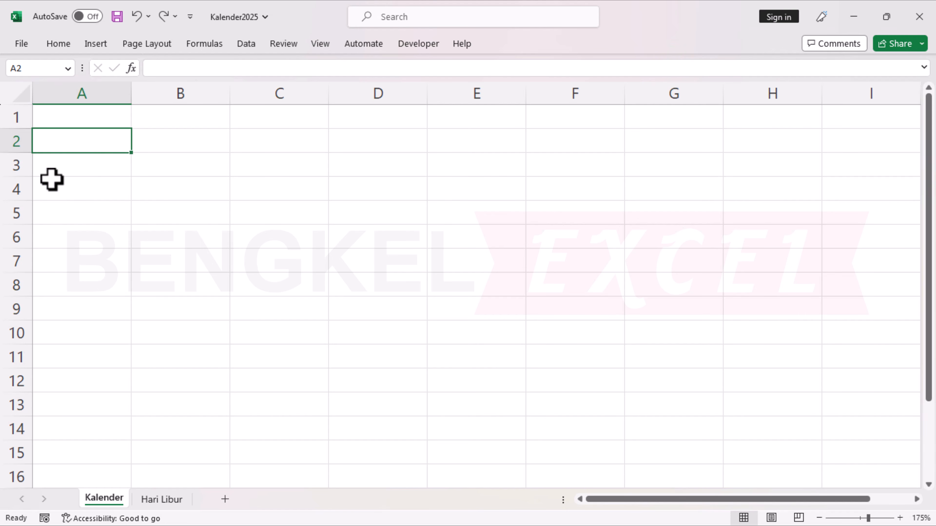
Enter the month number 1 in cell A2 of the empty Kalender sheet.
type("1")
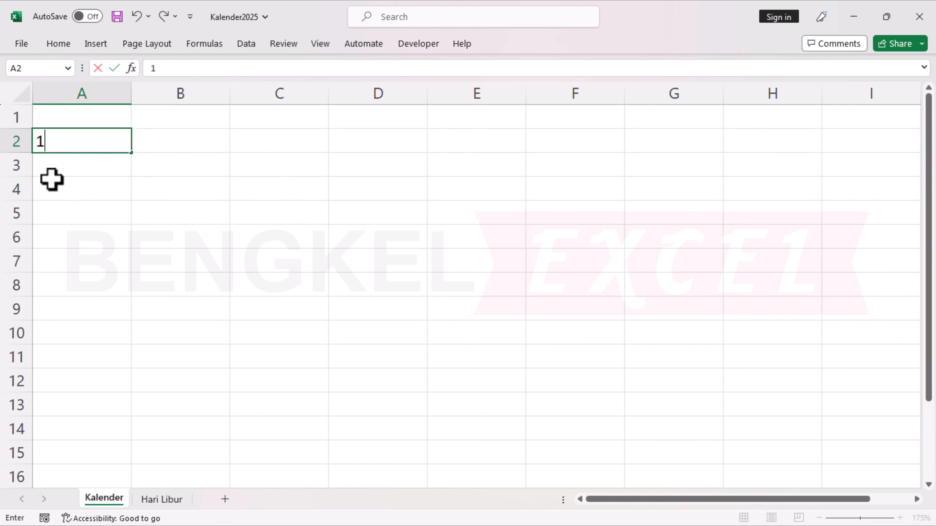
key("Return")
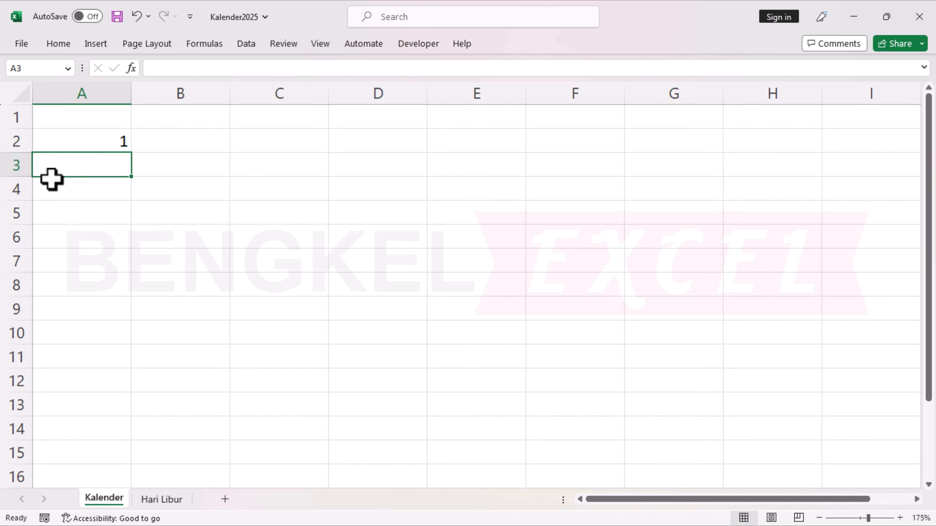
key("Up")
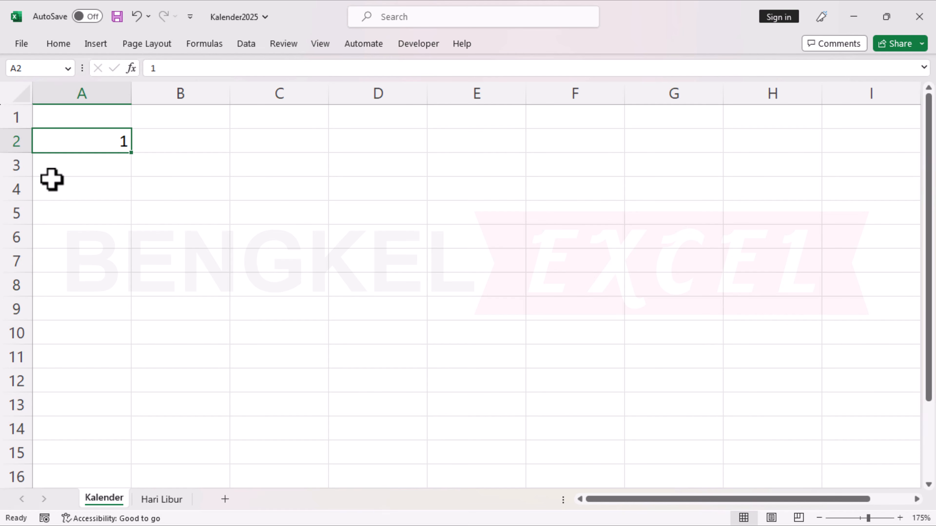
key("Down")
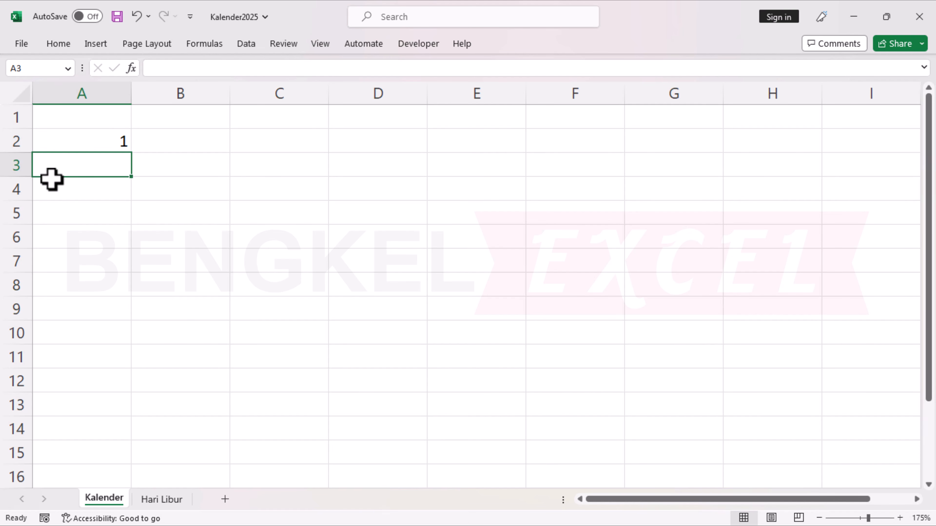
Enter Minggu in A3 and Senin in B3, and fill the weekday names across row 3 through Sabtu in G3.
type("Minggu")
key("Tab")
type("Senin")
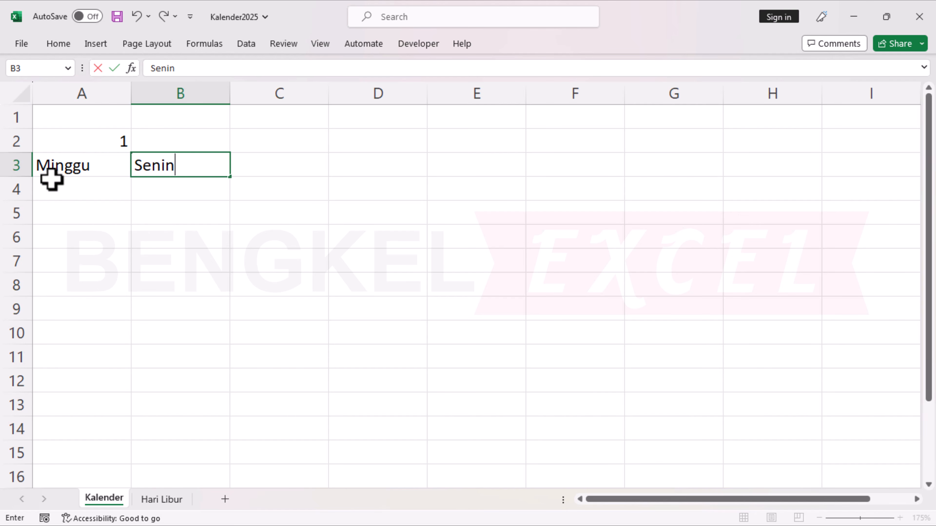
key("Return")
left_click_drag(55, 166, 685, 182)
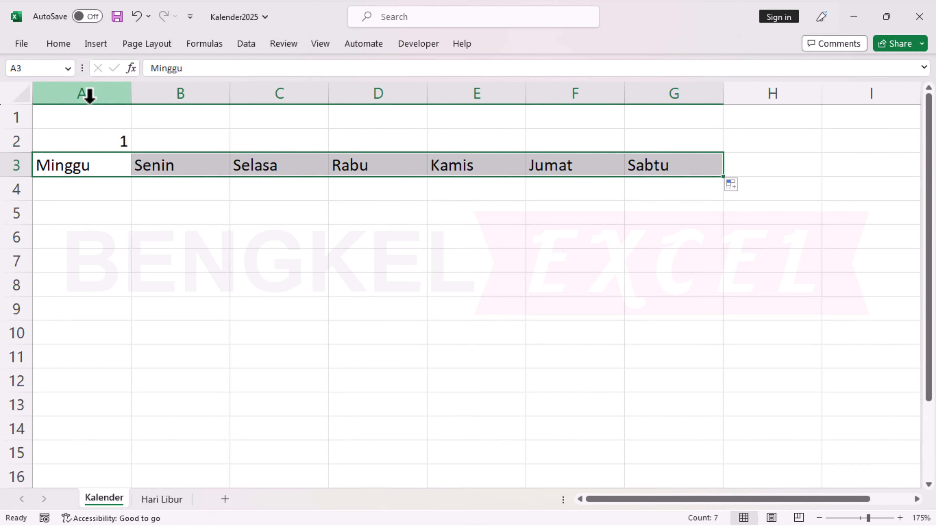
Set the width of columns A through G to 10.
left_click_drag(88, 94, 662, 85)
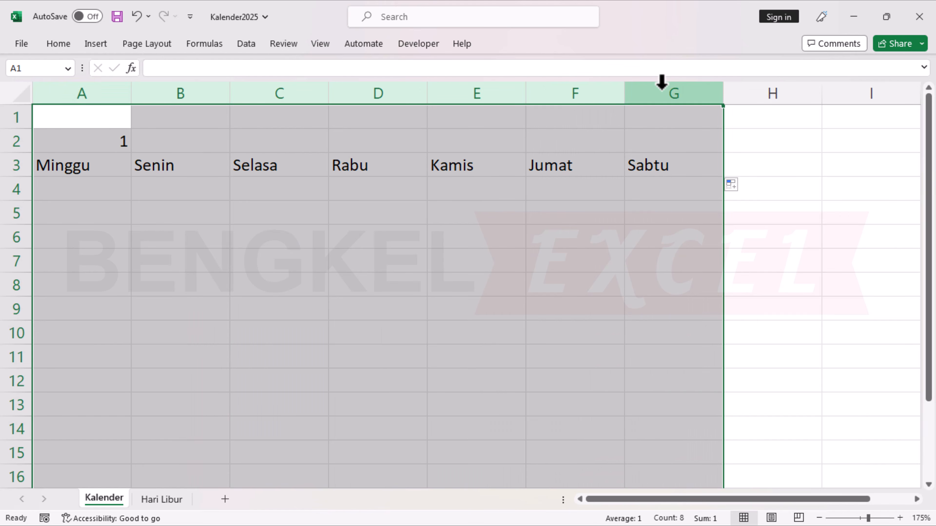
right_click(666, 92)
left_click(718, 306)
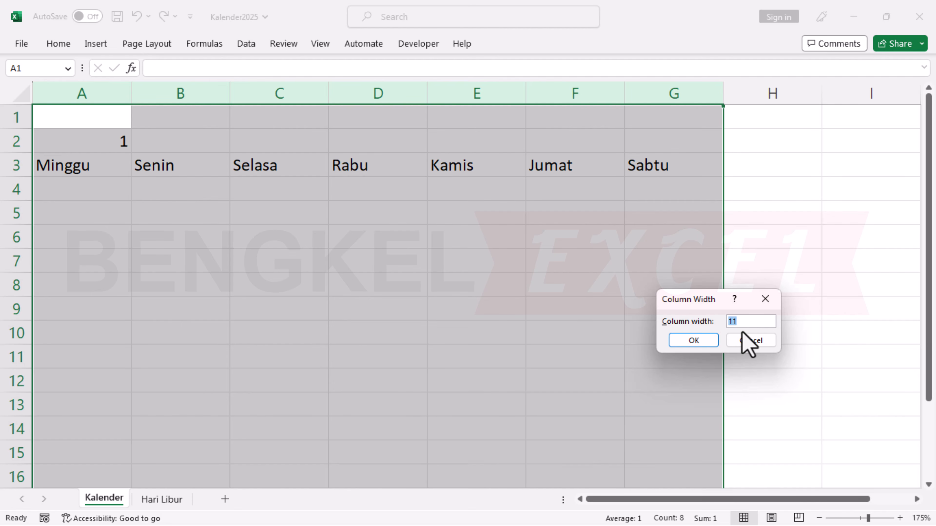
type("10")
key("Return")
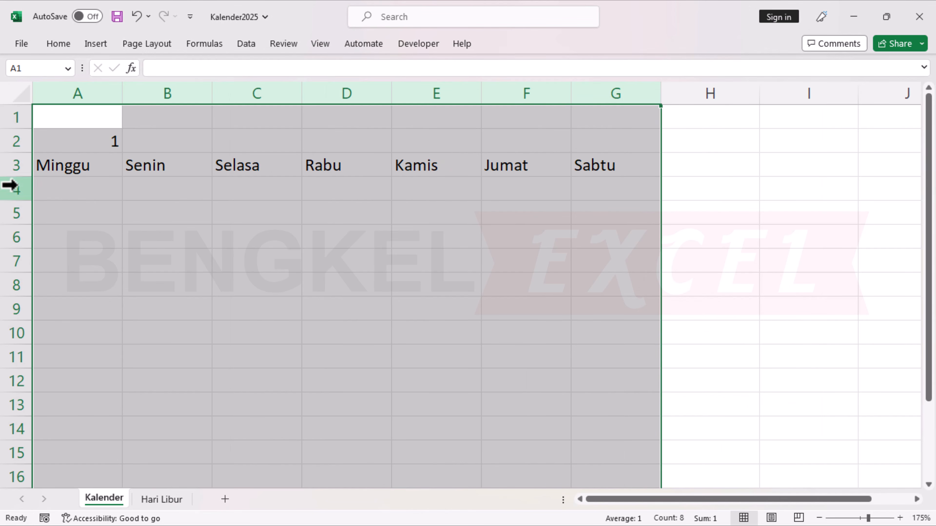
left_click(7, 183)
left_click(77, 166)
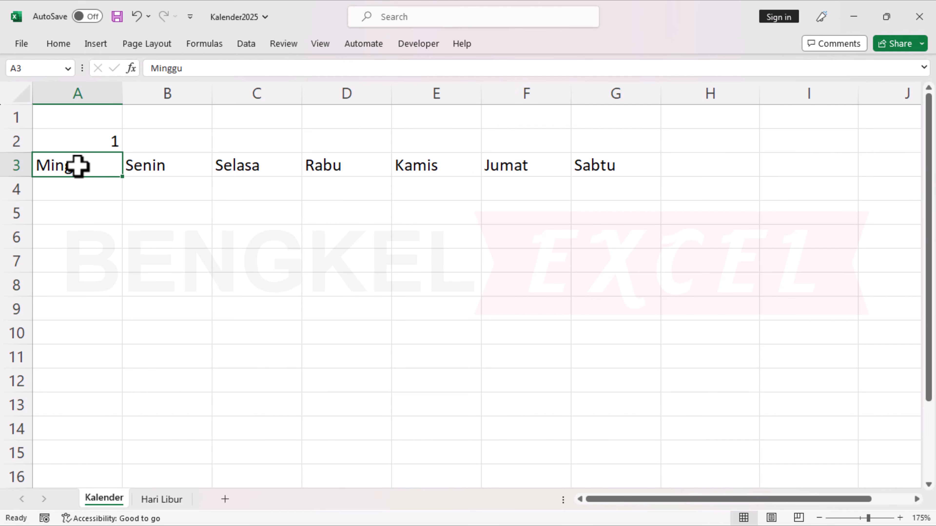
Enter the year 2025 in cell G2, above the Sabtu heading.
left_click(615, 140)
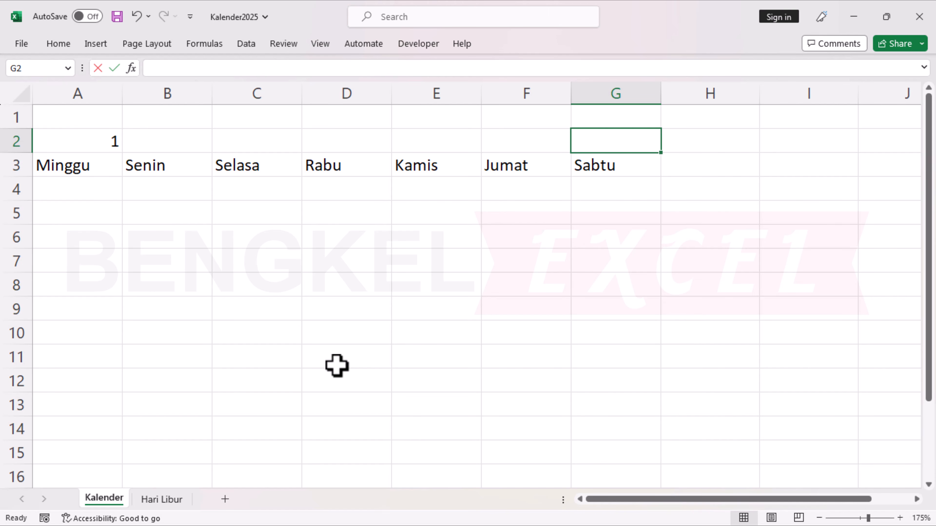
type("2025")
key("Return")
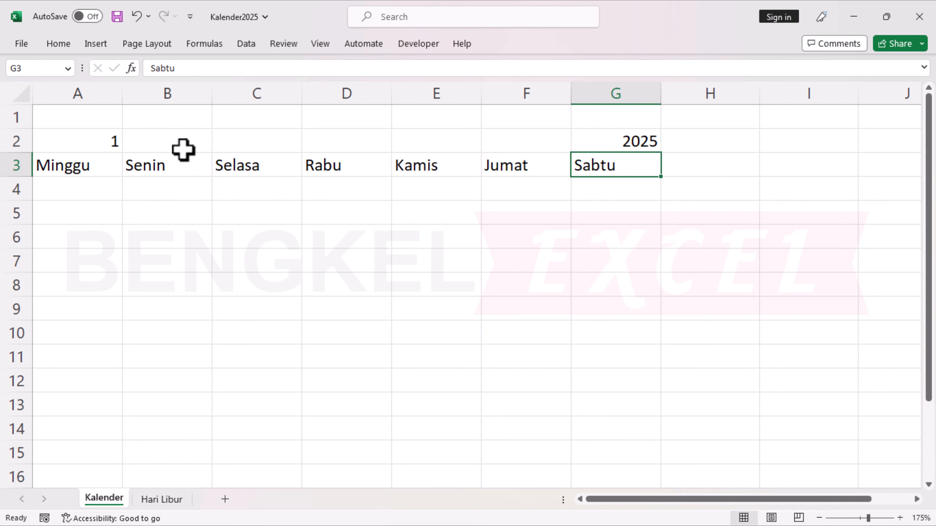
Merge and center cells B2:F2, and extend the merged title area to B1:F2.
left_click_drag(183, 150, 558, 140)
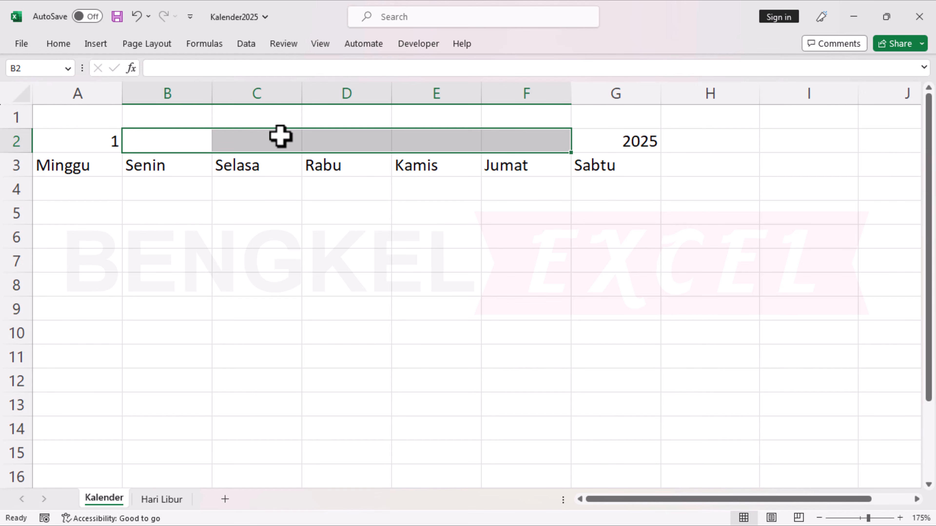
left_click(65, 47)
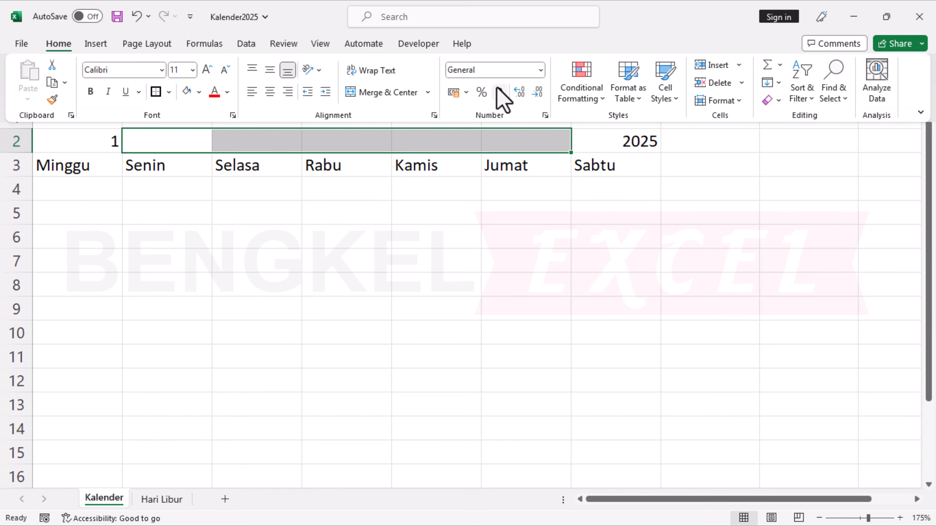
left_click(365, 93)
left_click(236, 142)
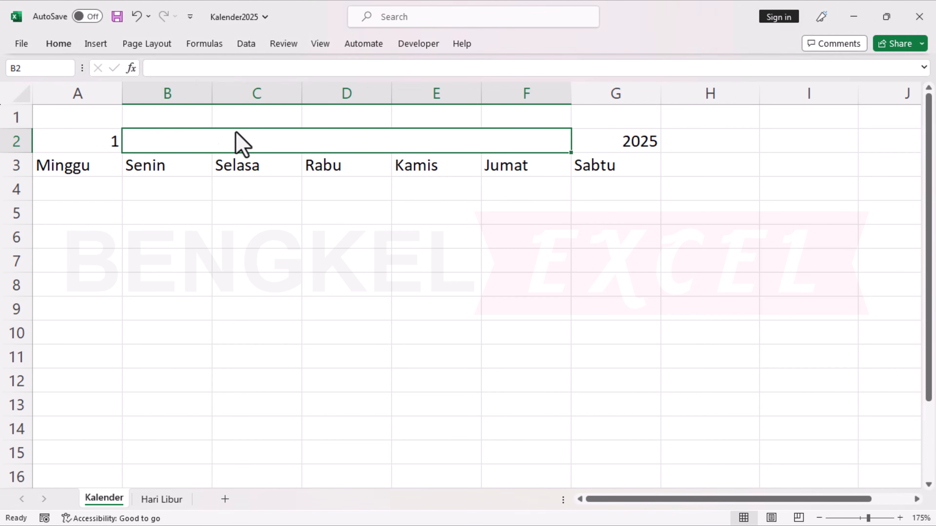
left_click_drag(156, 112, 331, 141)
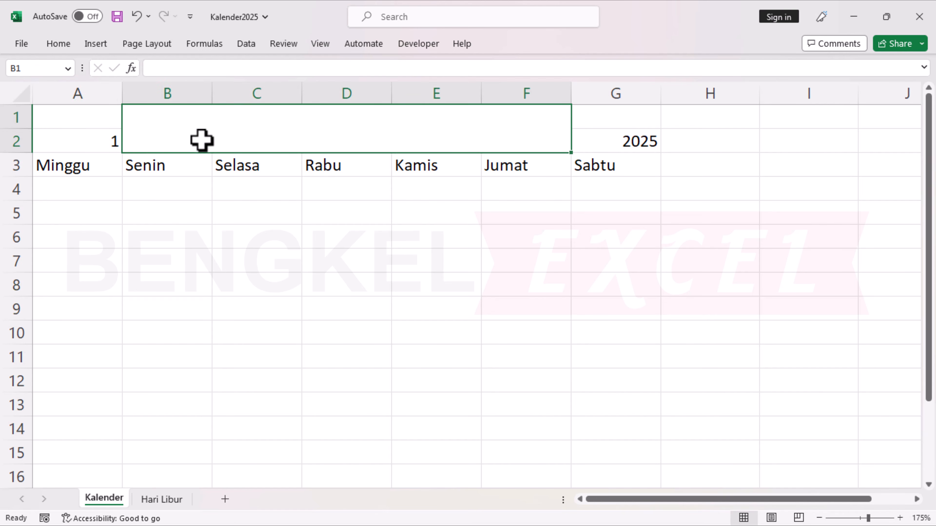
Merge and center the month cells A1:A2 and the year cells G1:G2.
left_click_drag(109, 119, 106, 147)
key("F4")
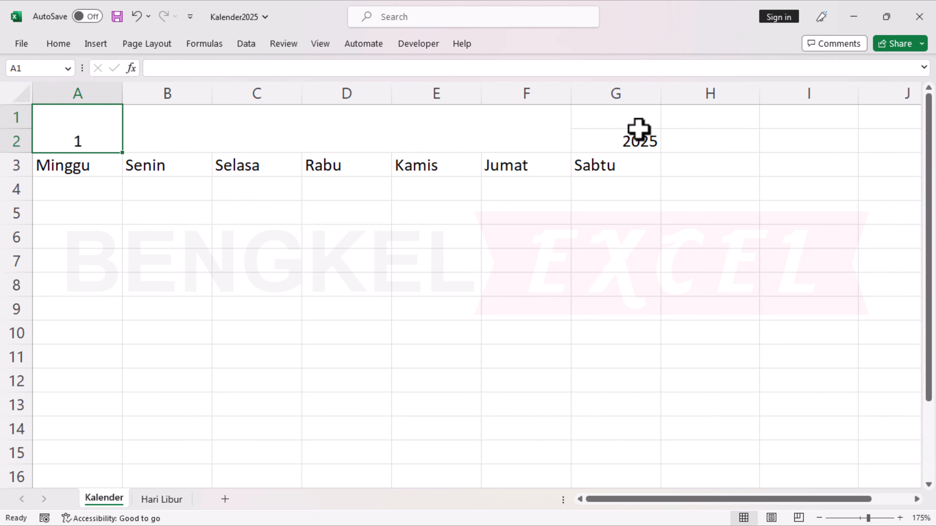
left_click_drag(640, 115, 629, 144)
key("F4")
Align the header cells A1:G2 vertically to the middle and make them bold.
left_click_drag(99, 133, 606, 128)
left_click(59, 43)
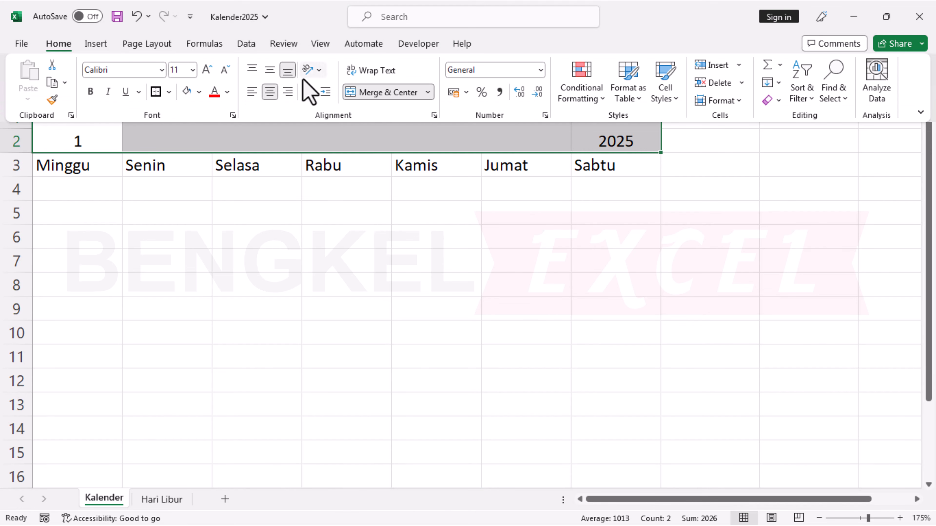
left_click(271, 70)
left_click(90, 92)
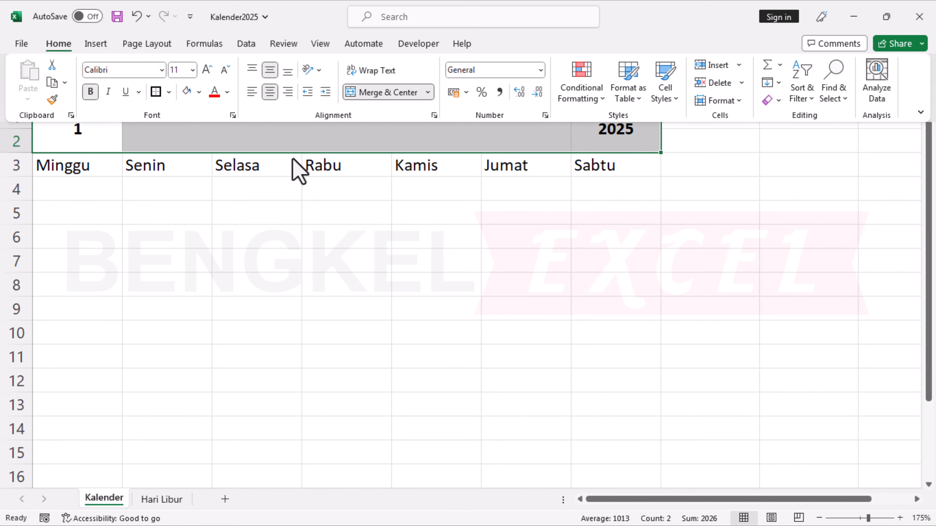
left_click(382, 225)
Enter the formula =DATE(G1;A1;1) in the merged title cell B1.
left_click(286, 144)
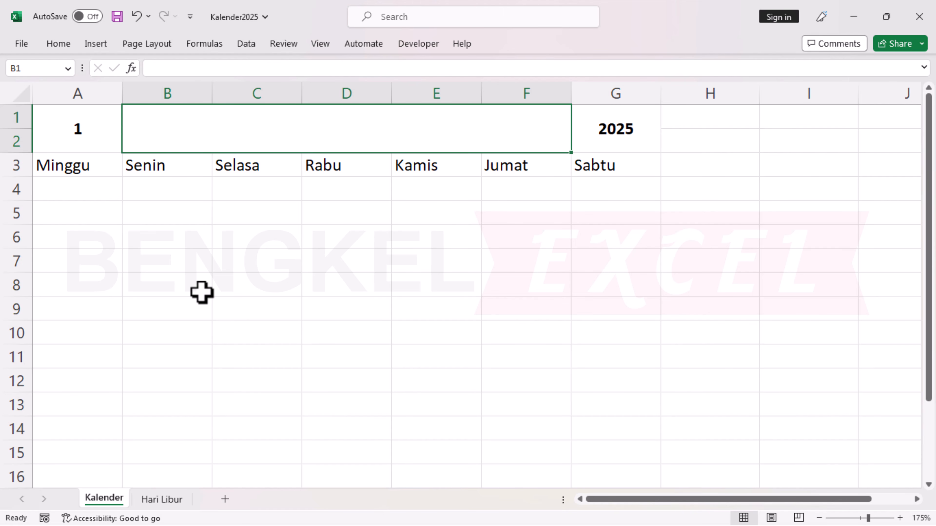
type("=")
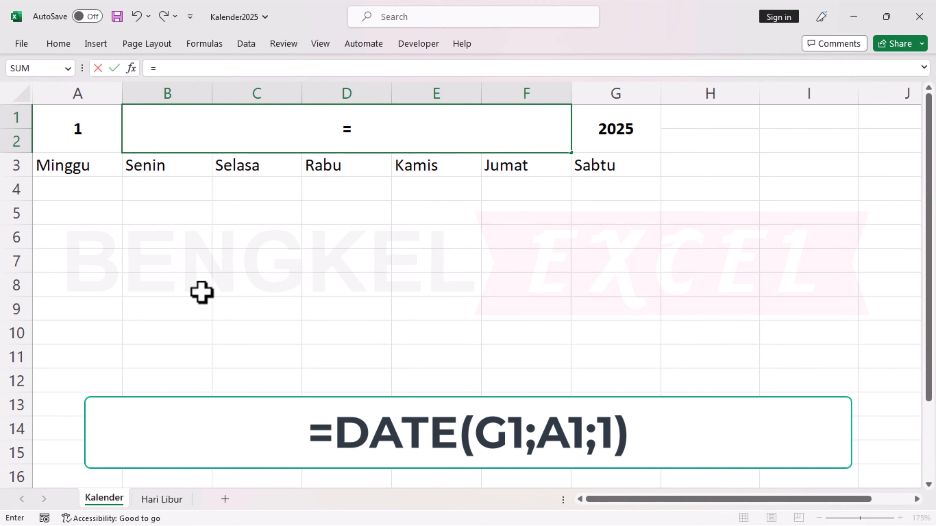
type("DATE(")
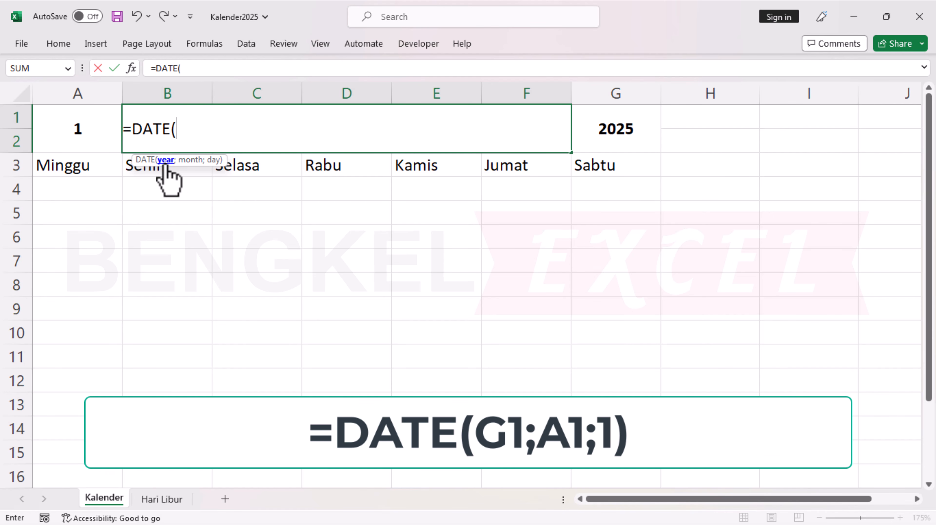
left_click(633, 126)
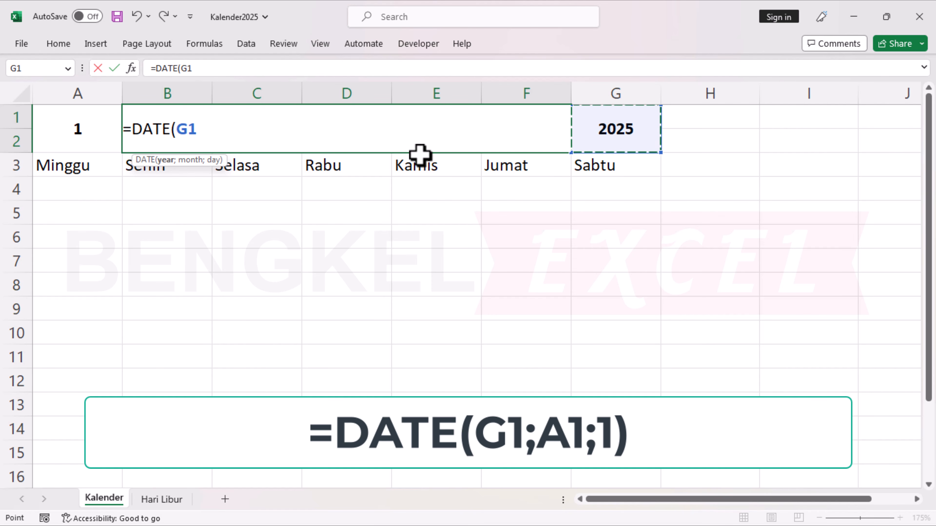
type(";")
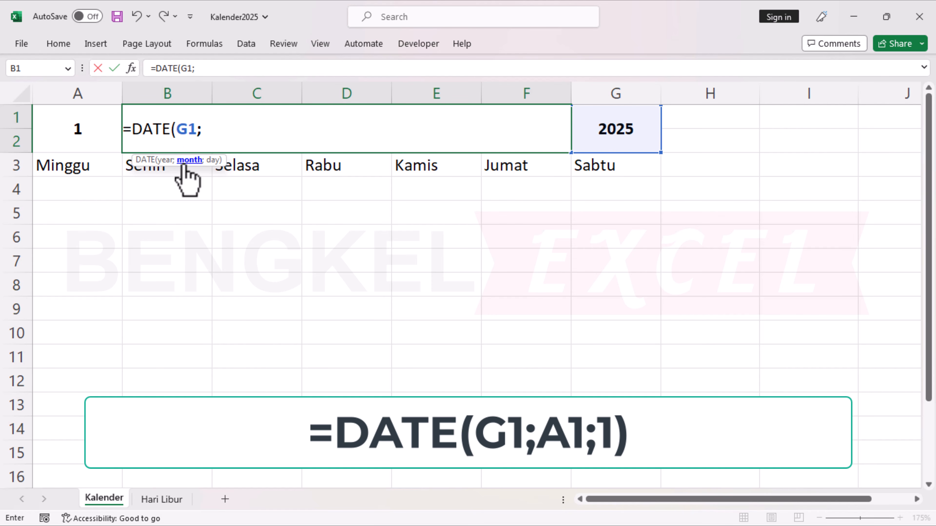
left_click(99, 139)
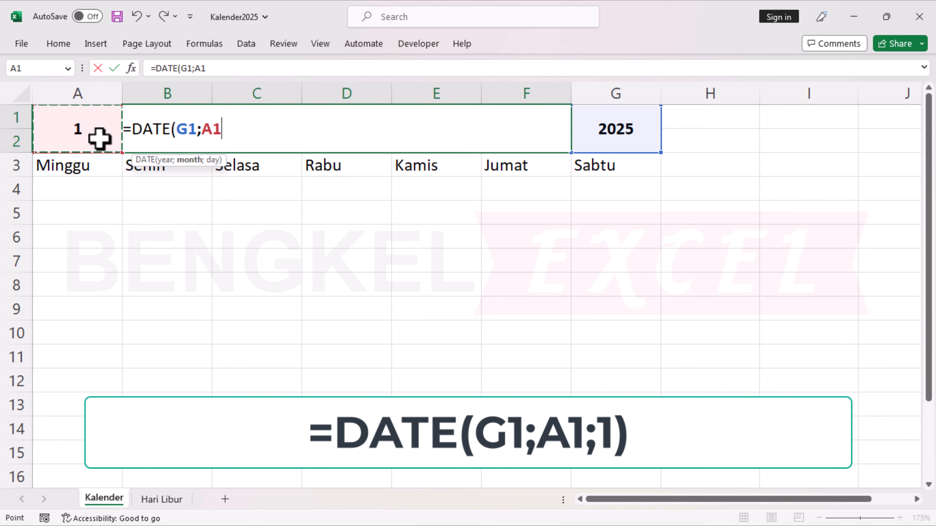
type(";")
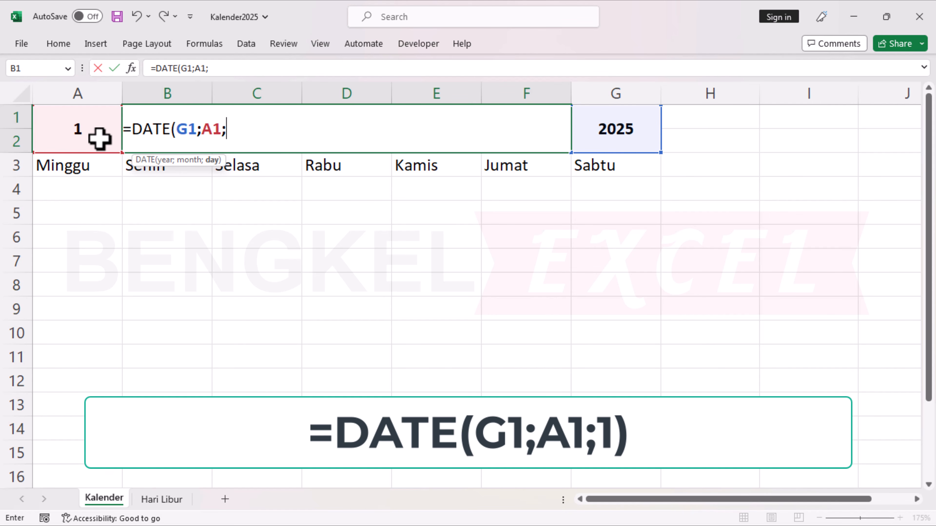
type("1)")
key("Return")
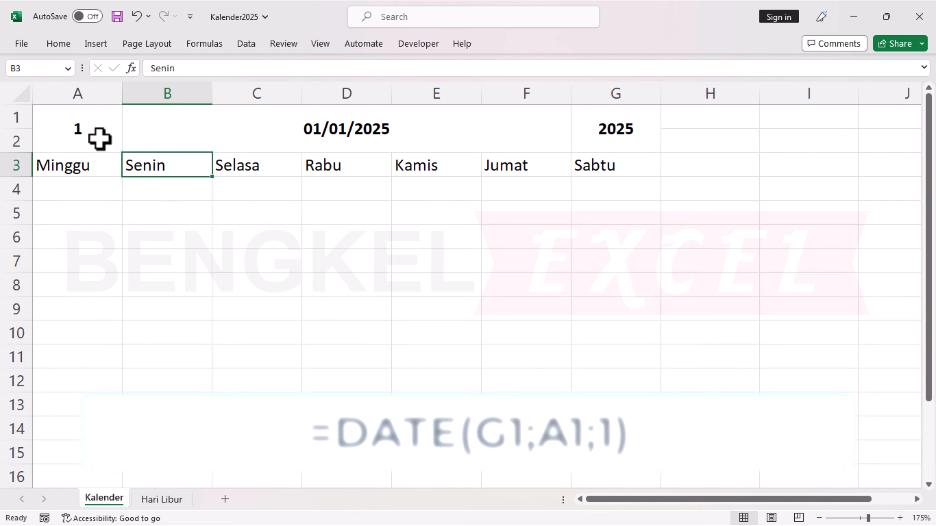
Apply the custom number format MMMM to the merged title cell B1.
left_click(243, 122)
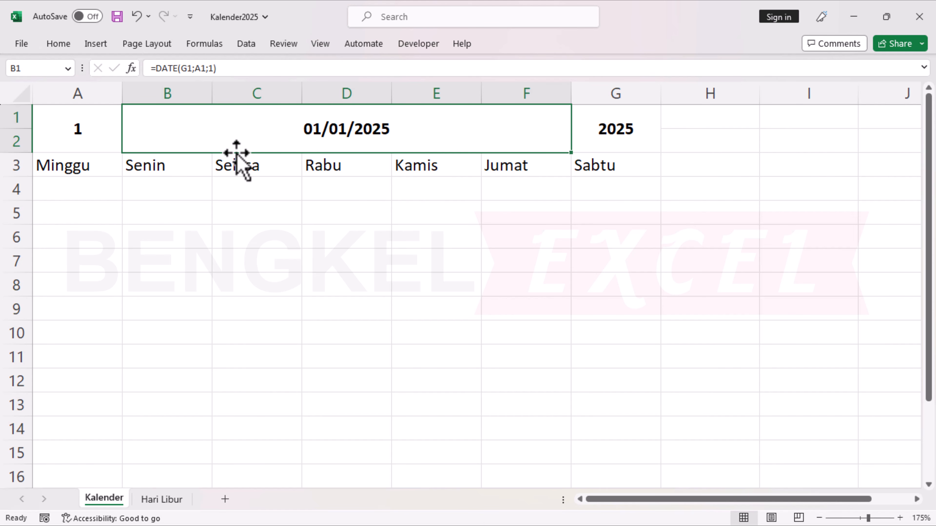
key("ctrl+1")
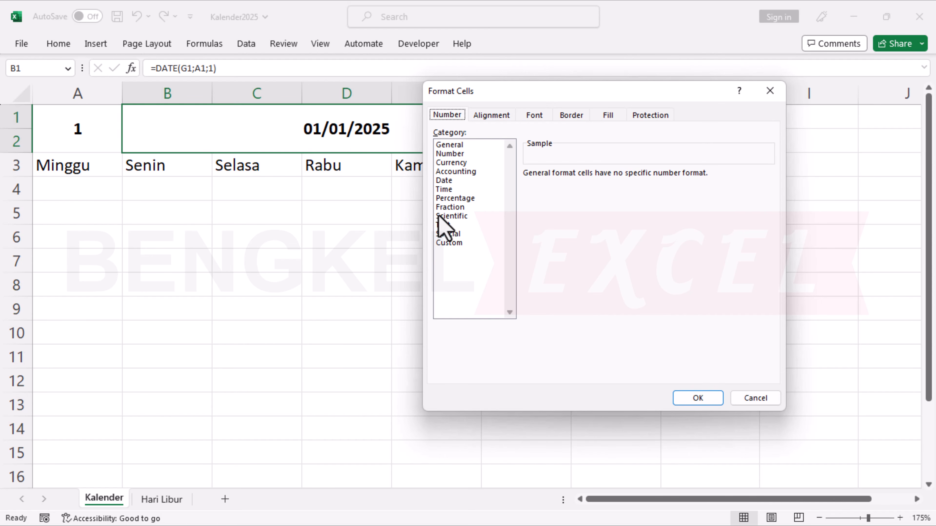
left_click(452, 242)
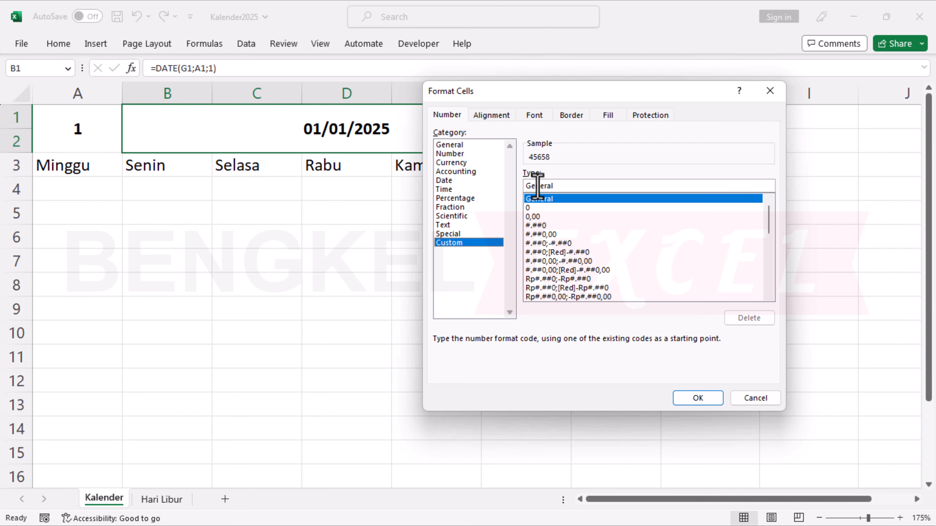
left_click_drag(549, 186, 462, 188)
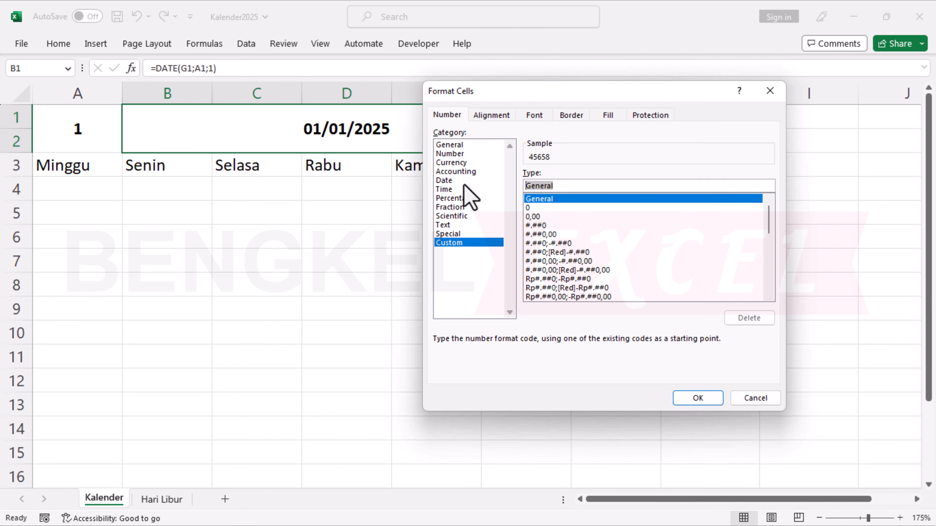
type("MM")
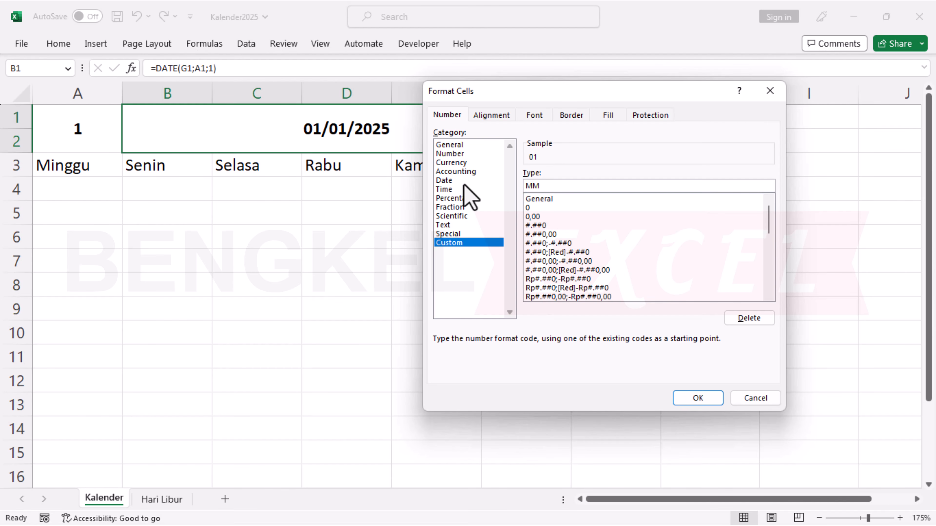
type("M")
type("M")
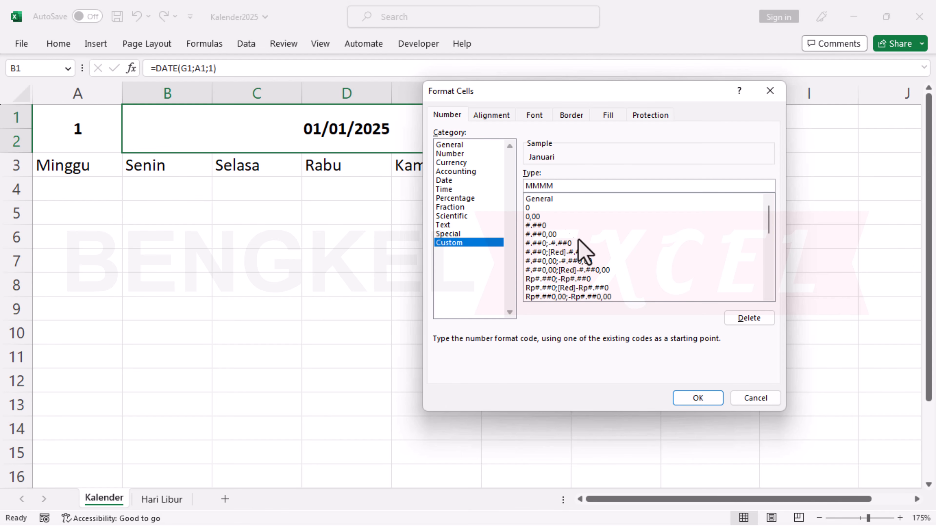
left_click(684, 396)
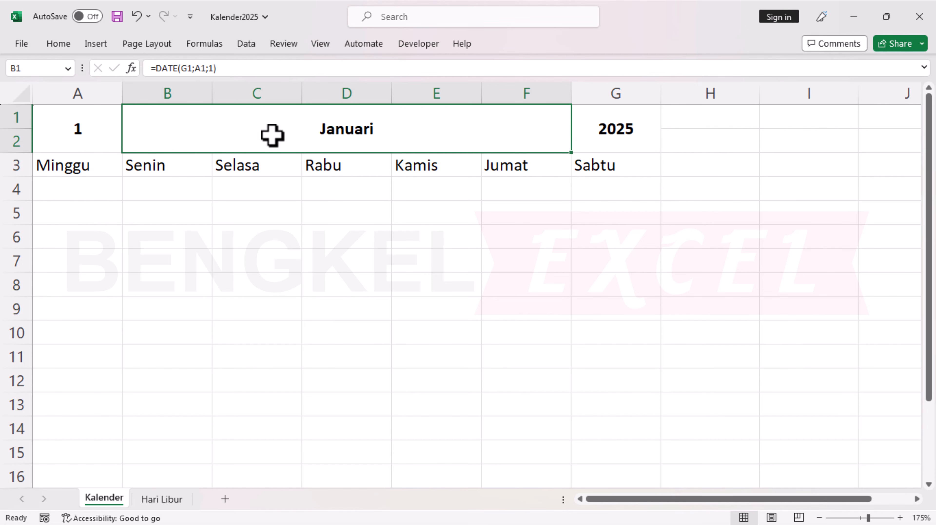
Try month 2 in cell A1 to test the title, and restore the month to 1.
left_click(92, 137)
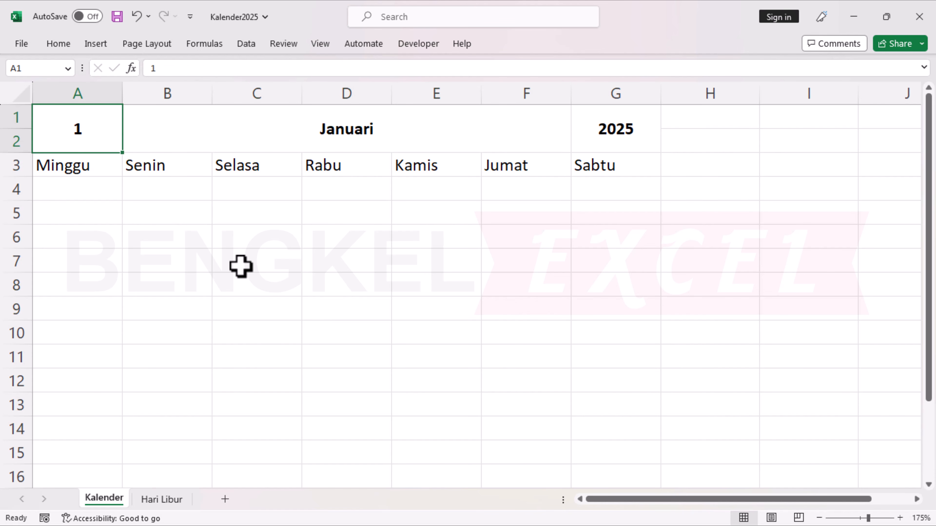
type("2")
key("Return")
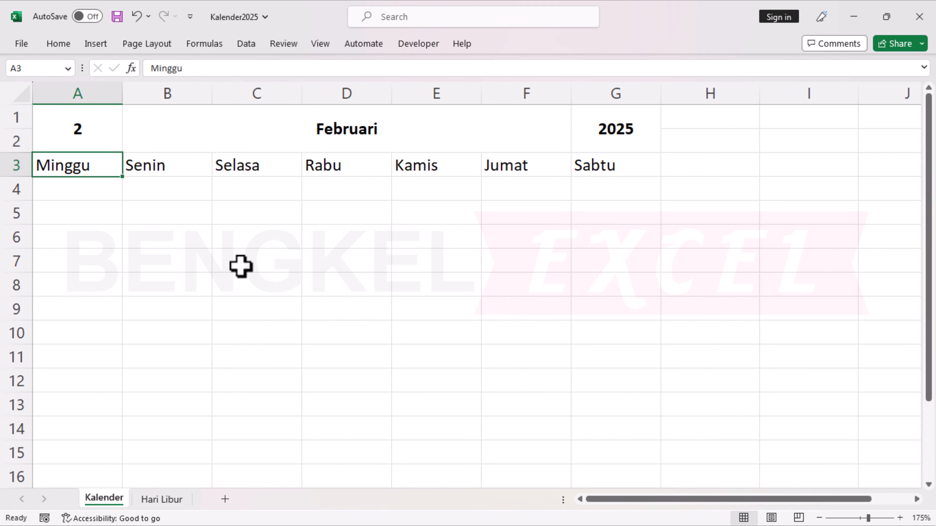
key("Up")
type("1")
key("Return")
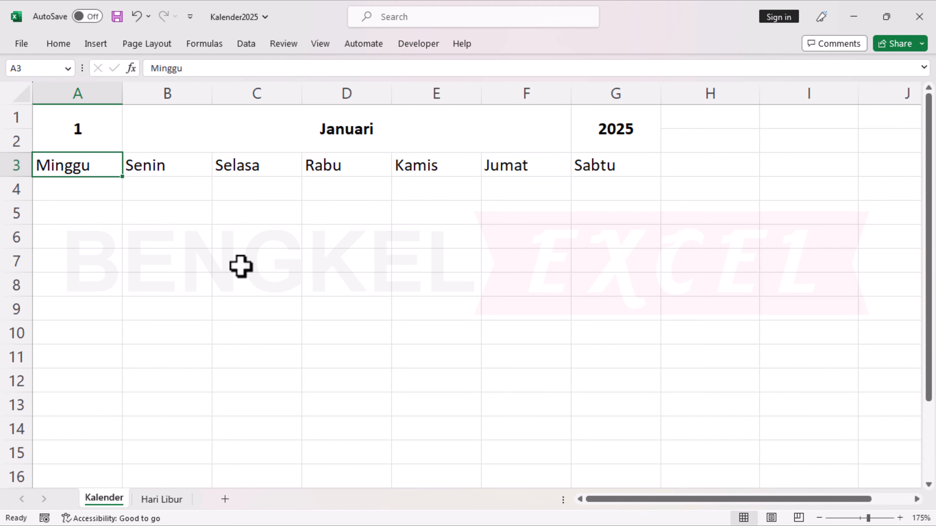
left_click(99, 197)
key("Up")
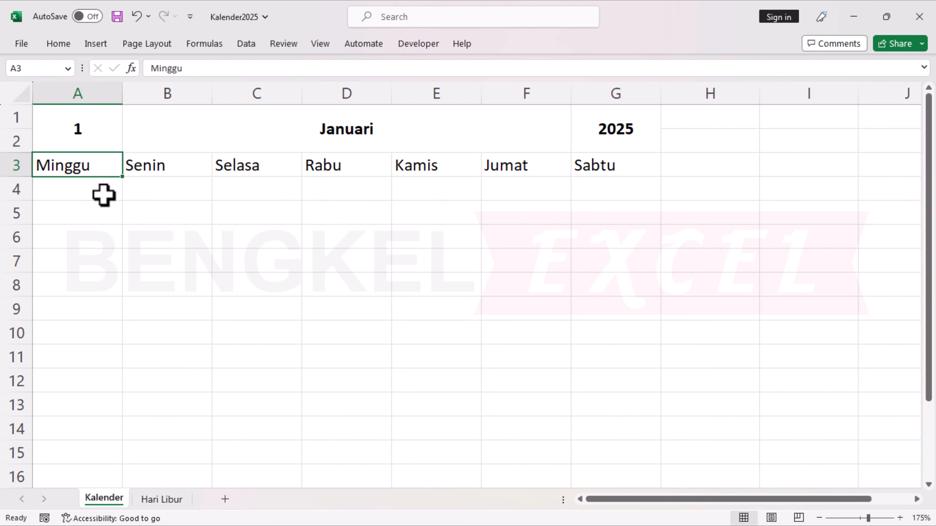
left_click(201, 236)
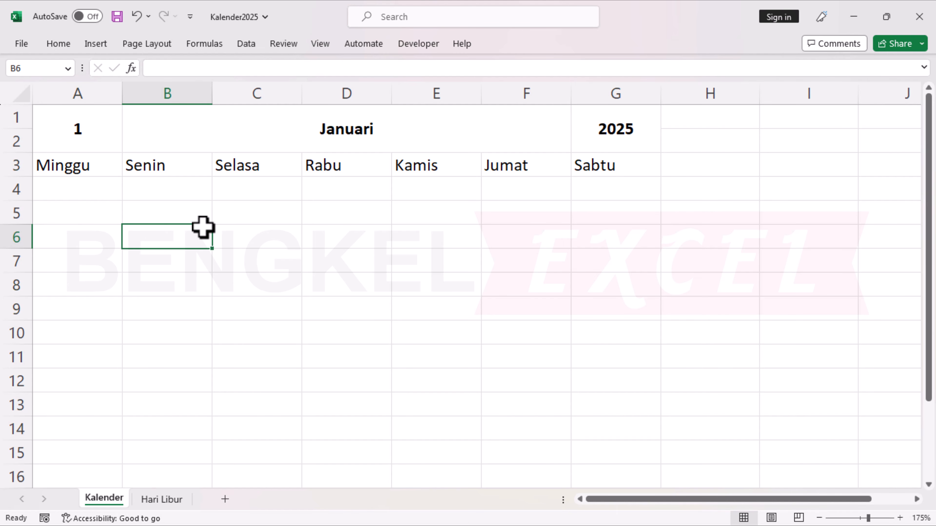
Enter the formula =B1-WEEKDAY(B1)+1 in cell A4 under Minggu.
left_click(90, 191)
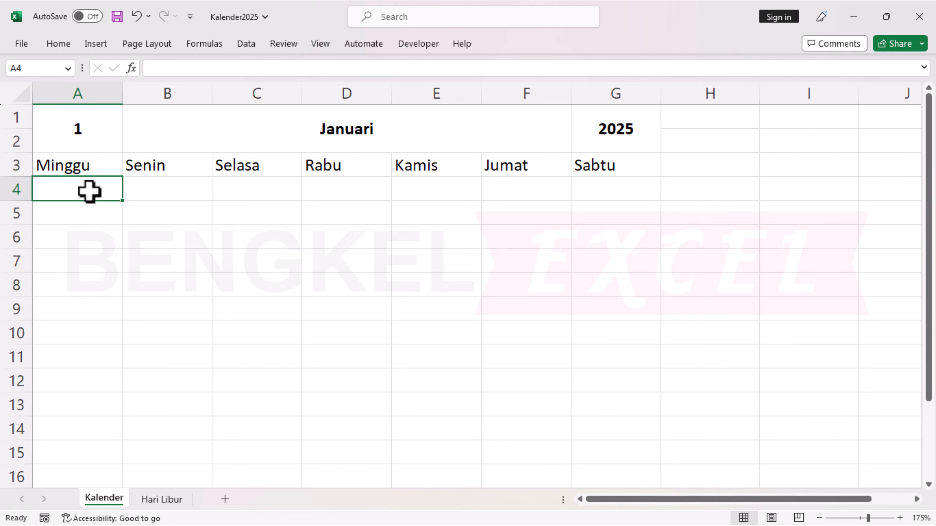
type("=")
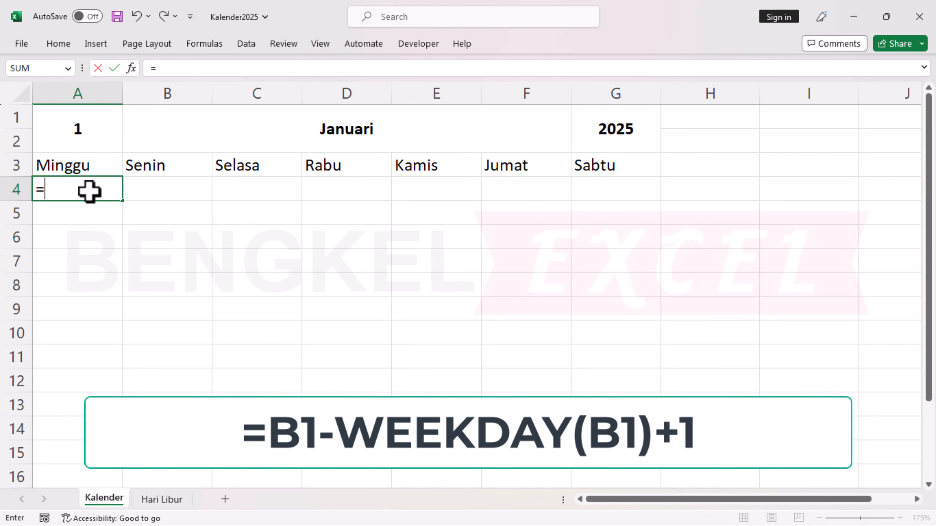
left_click(254, 134)
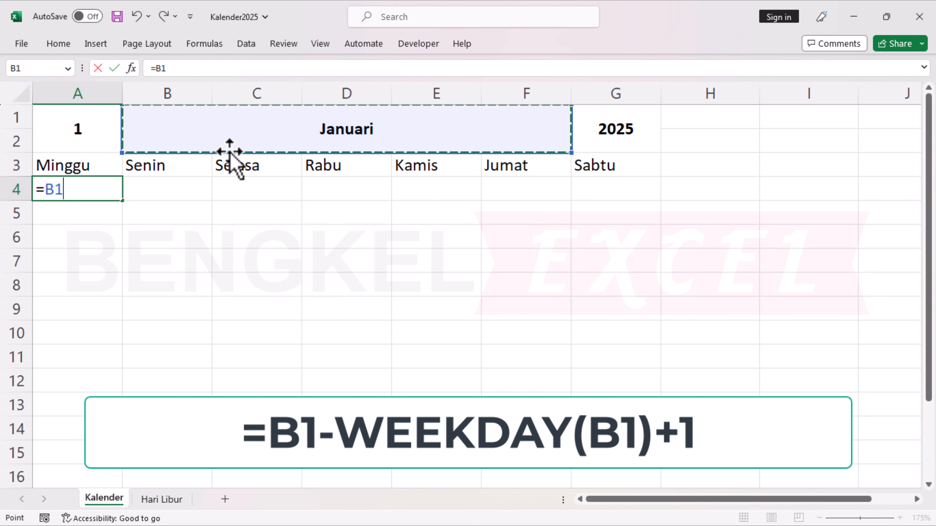
type("-WEEK")
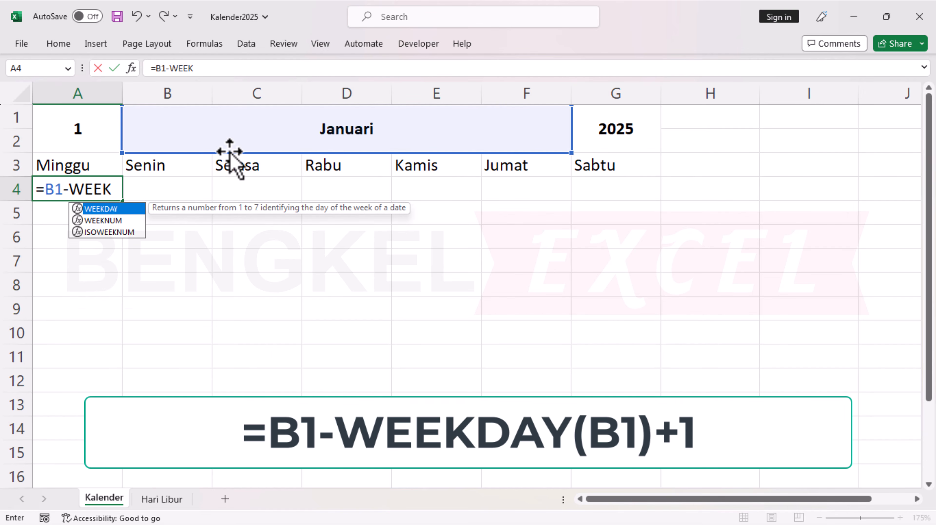
key("Tab")
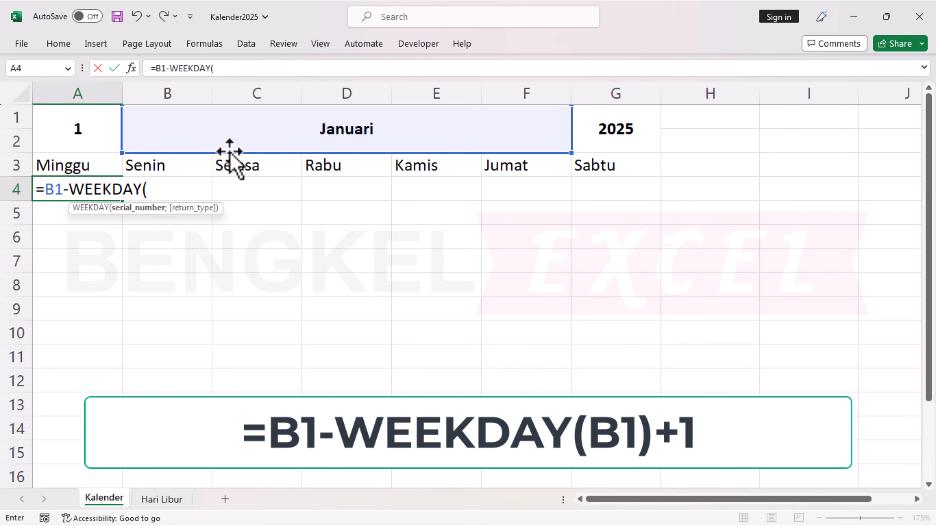
left_click(303, 131)
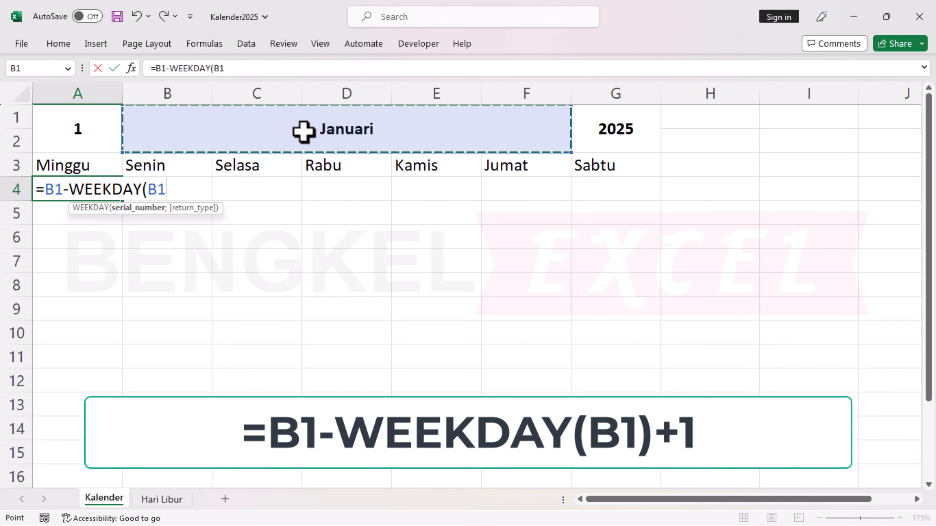
type(")")
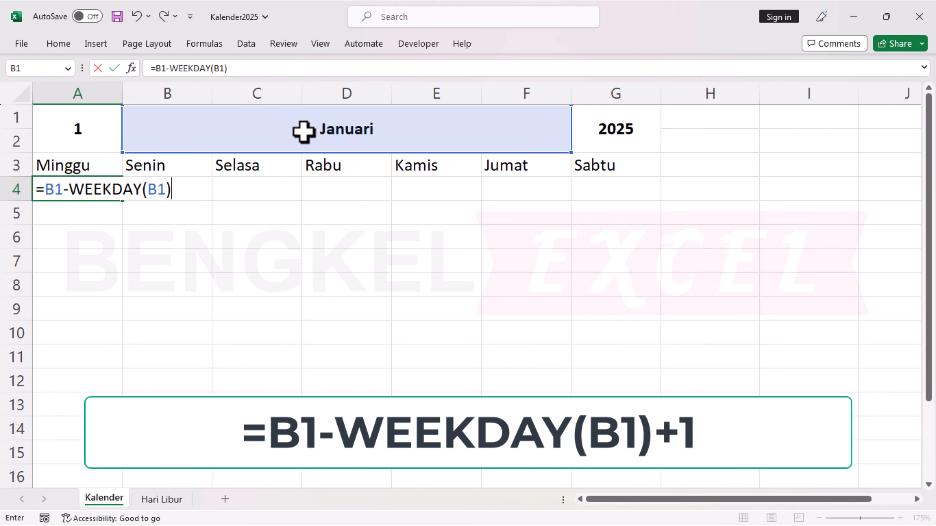
type("+1")
key("ctrl+Return")
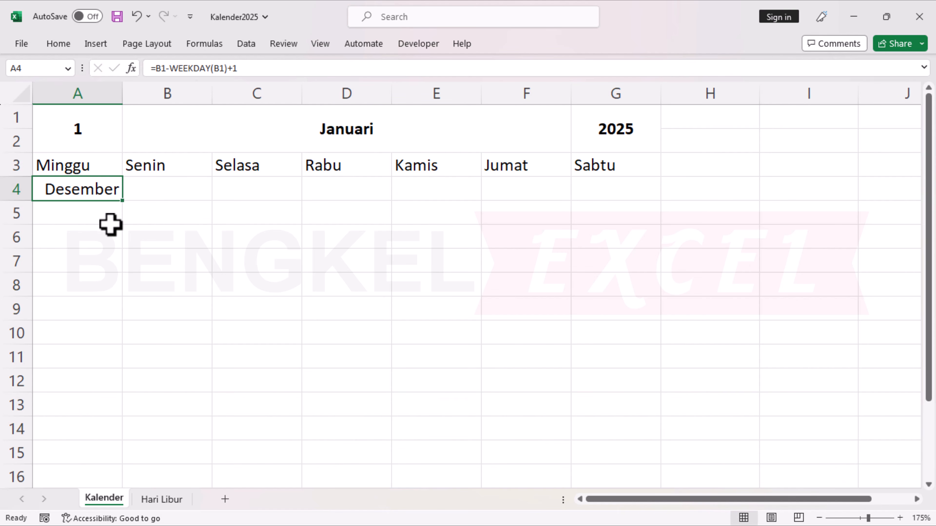
Apply the custom number format DD to cell A4.
left_click(103, 213)
left_click(106, 188)
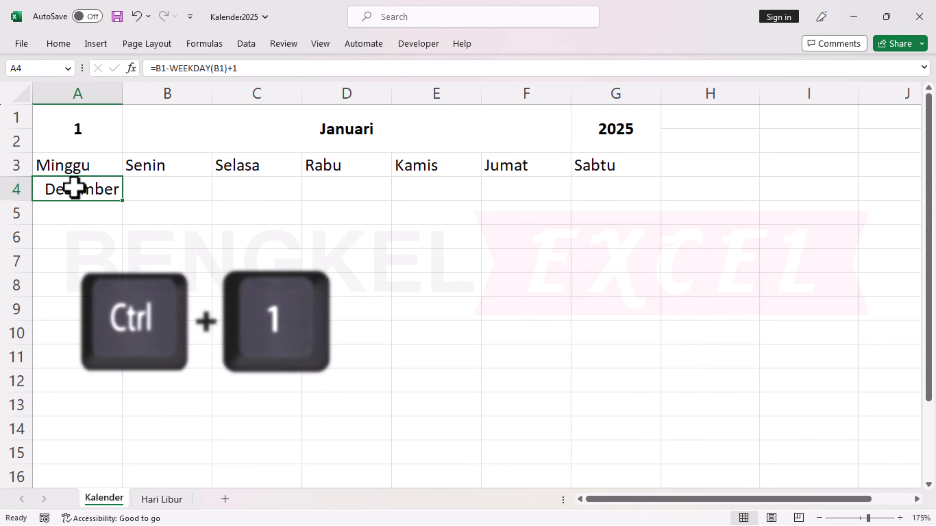
key("ctrl+1")
left_click_drag(560, 188, 457, 188)
type("D")
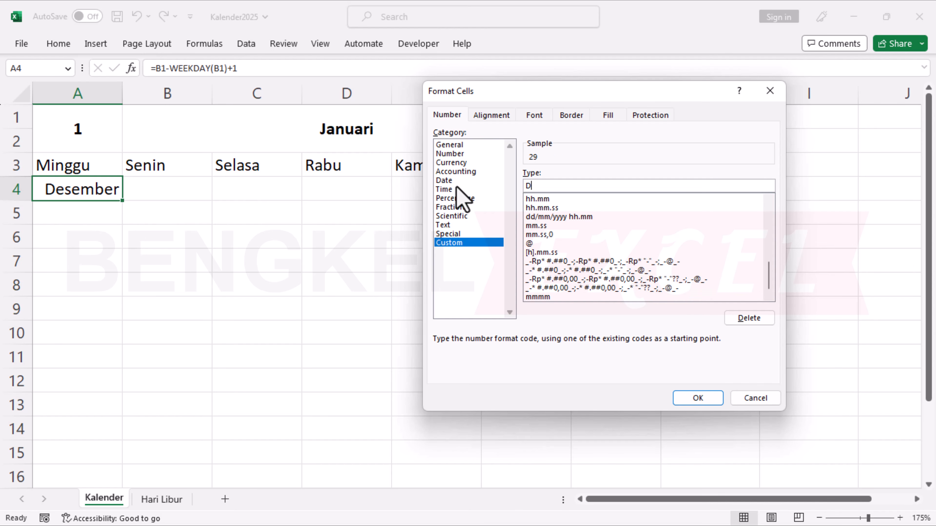
type("D")
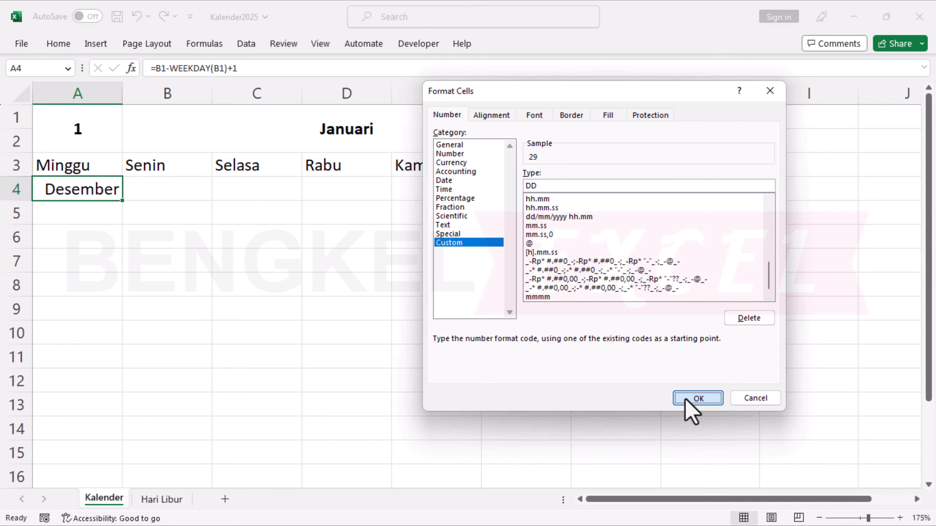
left_click(695, 399)
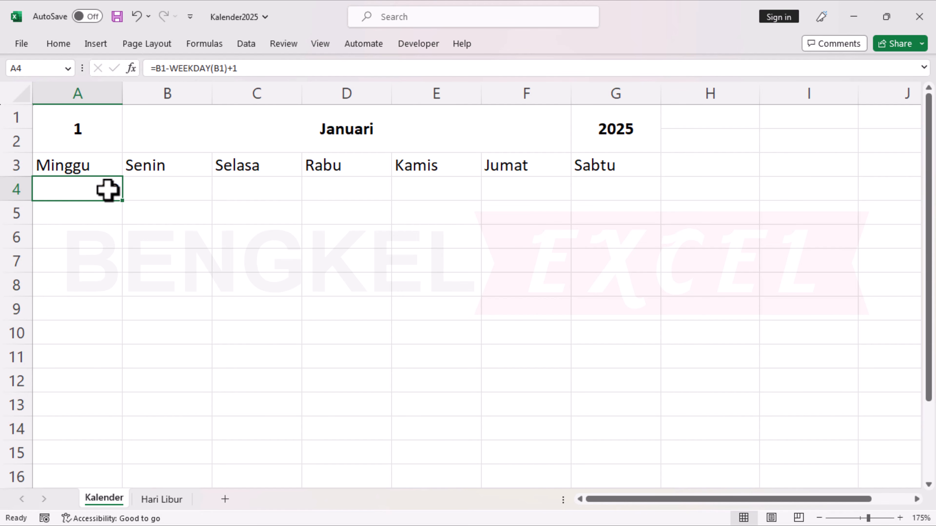
Enter the formula =A4+1 in cell B4 under Senin.
left_click(143, 189)
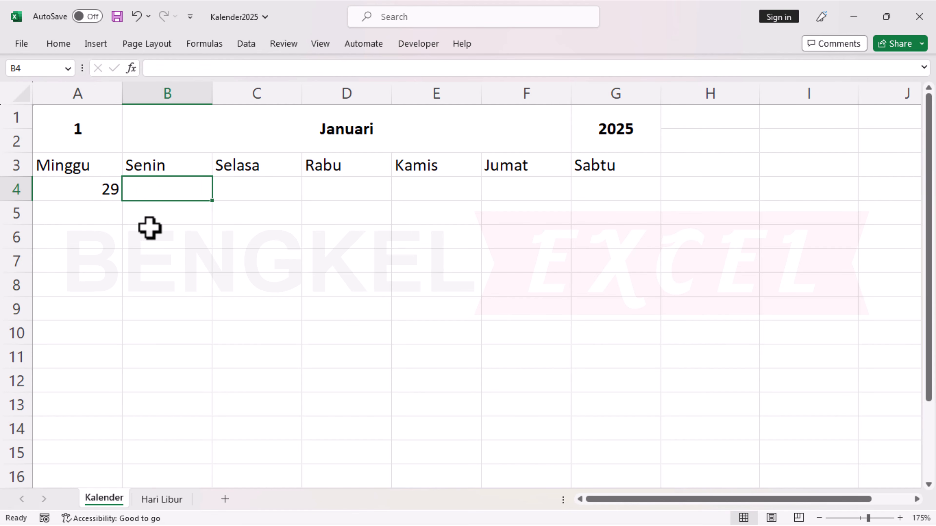
type("=")
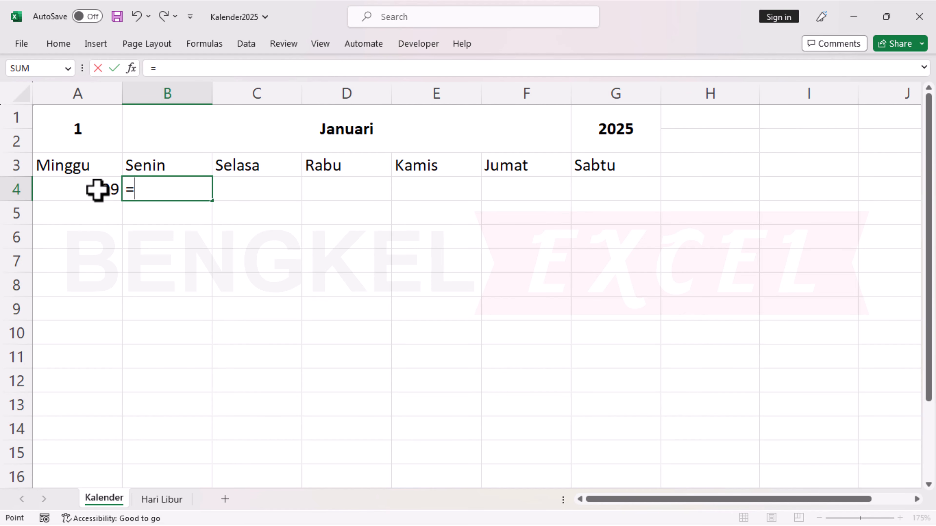
left_click(97, 190)
type("+")
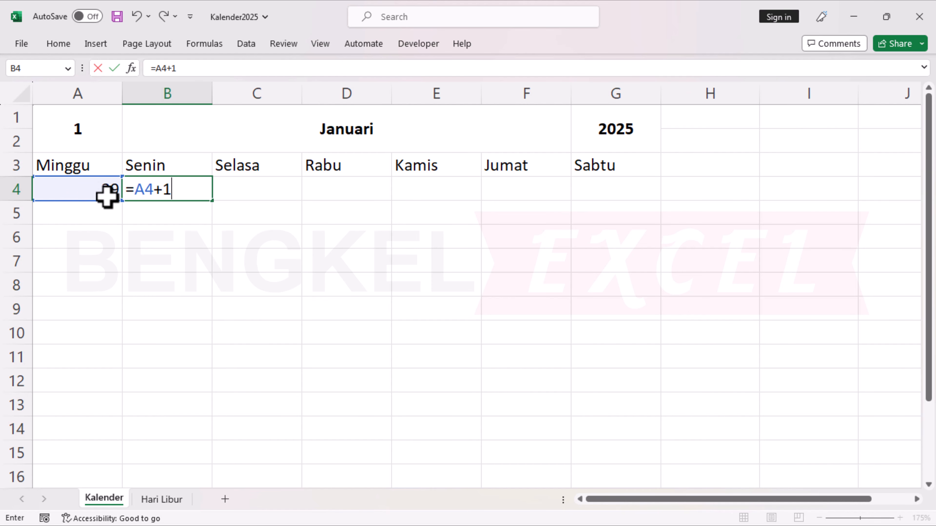
type("1")
key("Return")
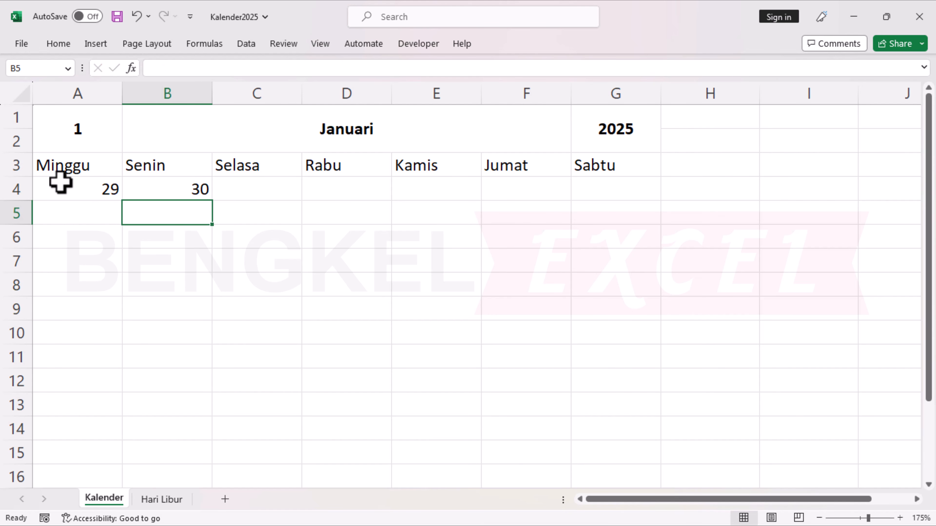
Fill the formula in B4 across the first week row to G4.
left_click(157, 188)
left_click_drag(213, 201, 628, 232)
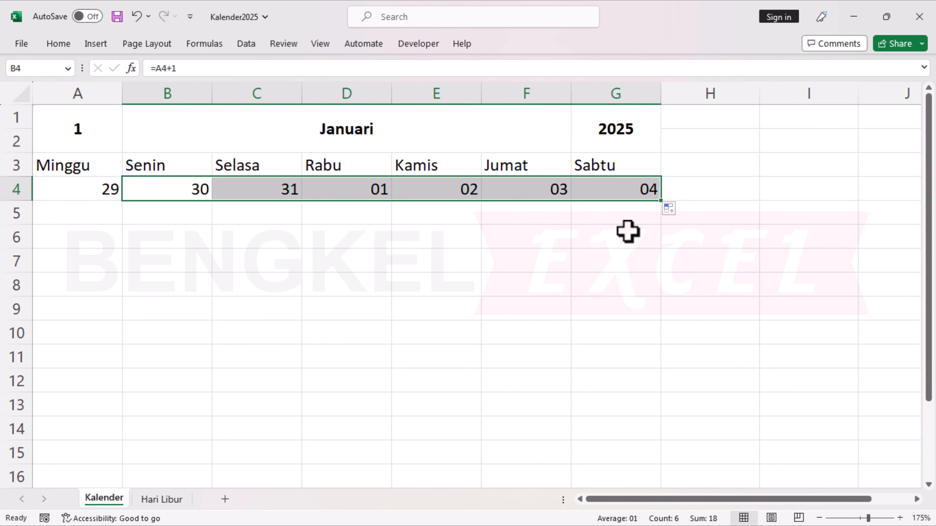
left_click(353, 192)
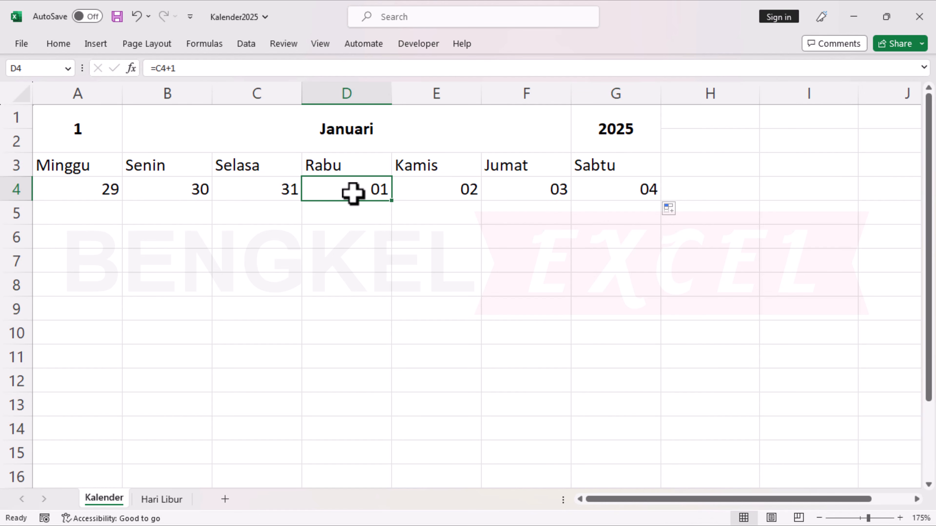
left_click(591, 181)
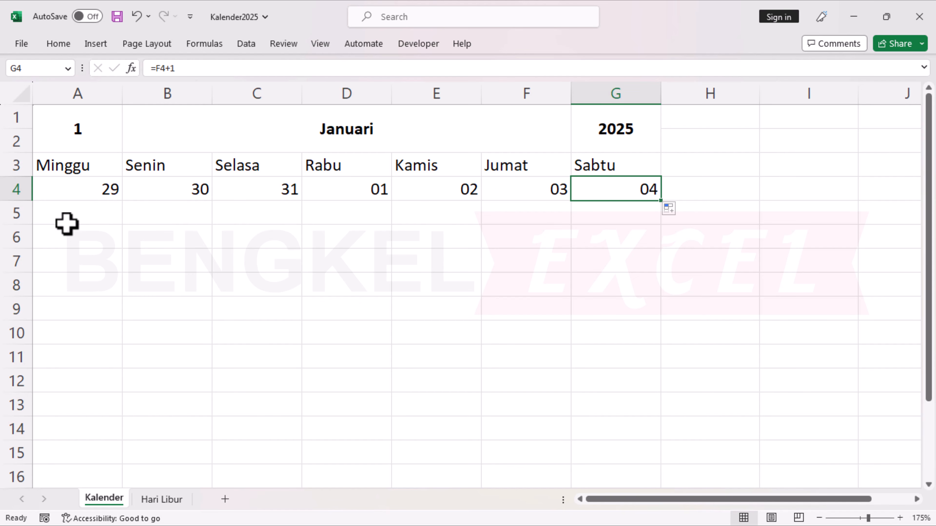
Enter the formula =G4+1 in cell A5 to start the second week.
left_click(106, 217)
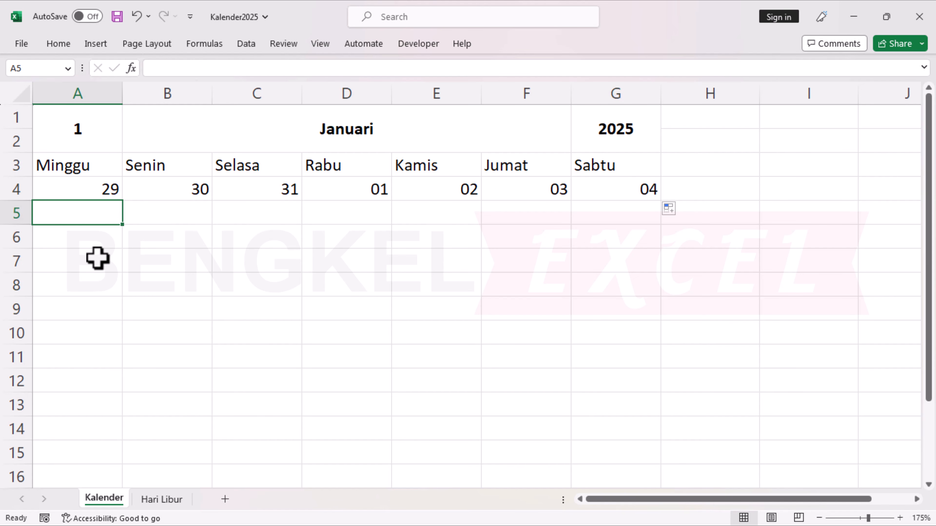
type("=")
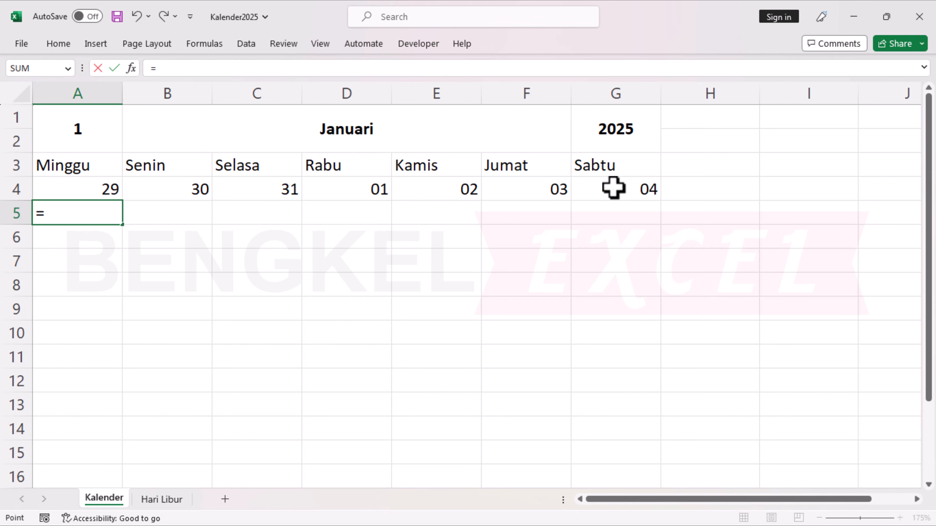
left_click(613, 187)
type("+1")
key("Return")
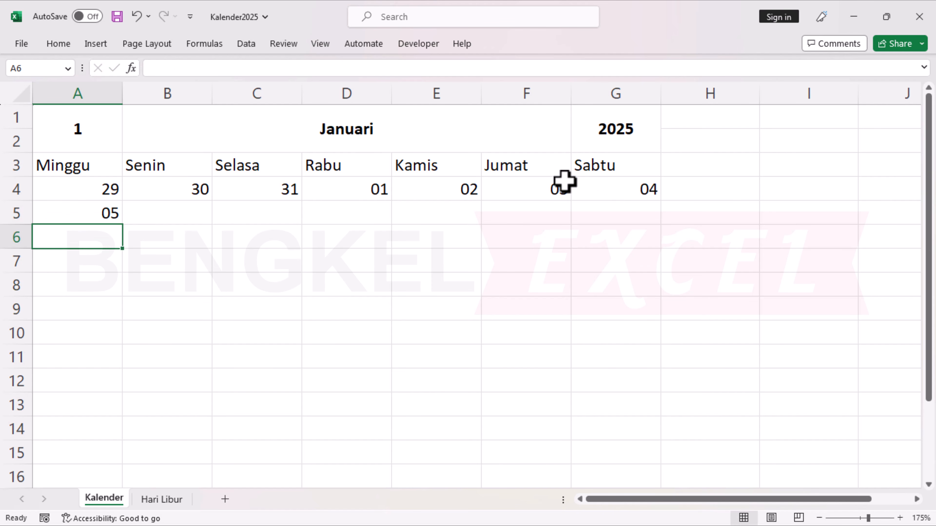
Enter the formula =A5+1 in cell B5 of the second week row.
left_click(67, 209)
left_click(132, 206)
type("=")
left_click(83, 211)
type("+1")
key("ctrl+Return")
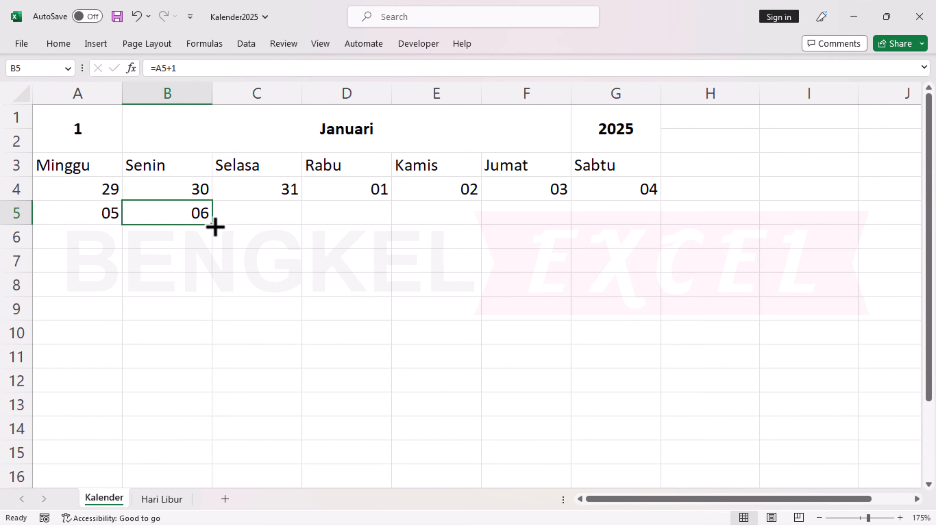
Fill the formula in B5 across to G5 and enter =G5+1 in cell A6 to start the third week.
left_click_drag(214, 227, 649, 221)
left_click(118, 237)
type("=")
left_click(650, 218)
type("+1")
key("Return")
Enter the formula =A6+1 in cell B6 and fill it across the third week row to G6.
left_click(172, 243)
type("=")
left_click(100, 236)
type("+1")
key("ctrl+Return")
left_click_drag(211, 249, 652, 250)
Enter the formula =G6+1 in cell A7 to start the fourth week.
type("=")
left_click(615, 236)
type("+")
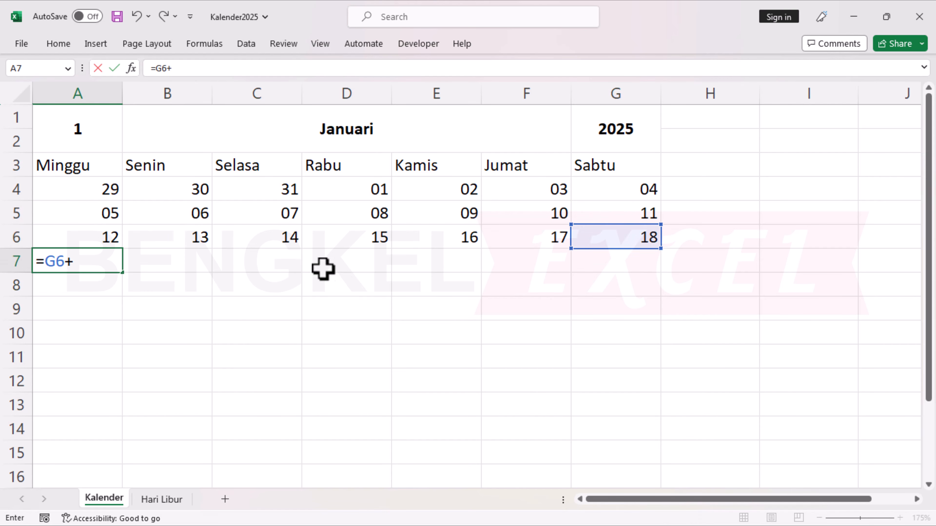
type("1")
Enter the formula =A7+1 in cell B7 and fill it across the fourth week row to G7.
left_click(150, 261)
type("=")
left_click(100, 260)
Enter the formula =G7+1 in cell A8 to start the fifth week.
type("+1")
key("ctrl+Return")
left_click_drag(212, 273, 627, 282)
left_click(107, 285)
type("=")
left_click(610, 262)
Enter the formula =A8+1 in cell B8 and fill it across the fifth week row to G8.
type("+1")
left_click(178, 290)
type("=")
left_click(101, 282)
type("+1")
key("Return")
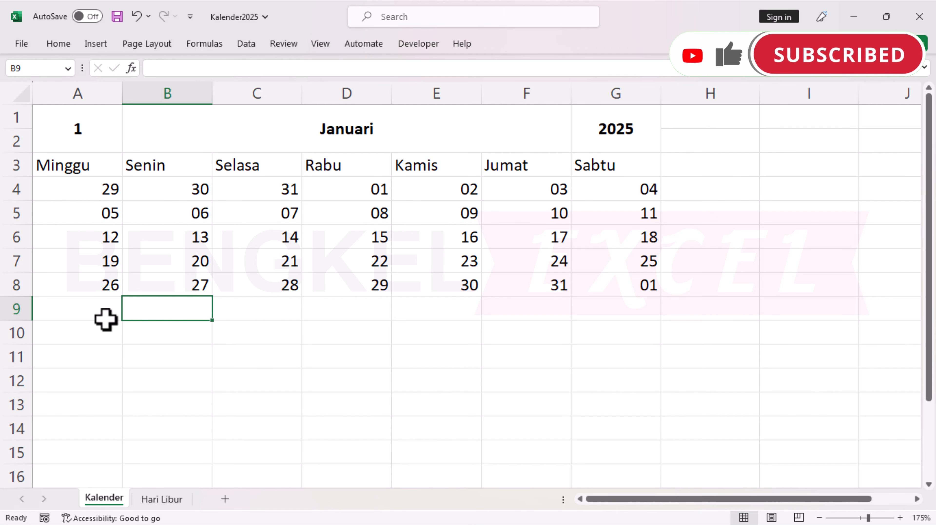
left_click(97, 289)
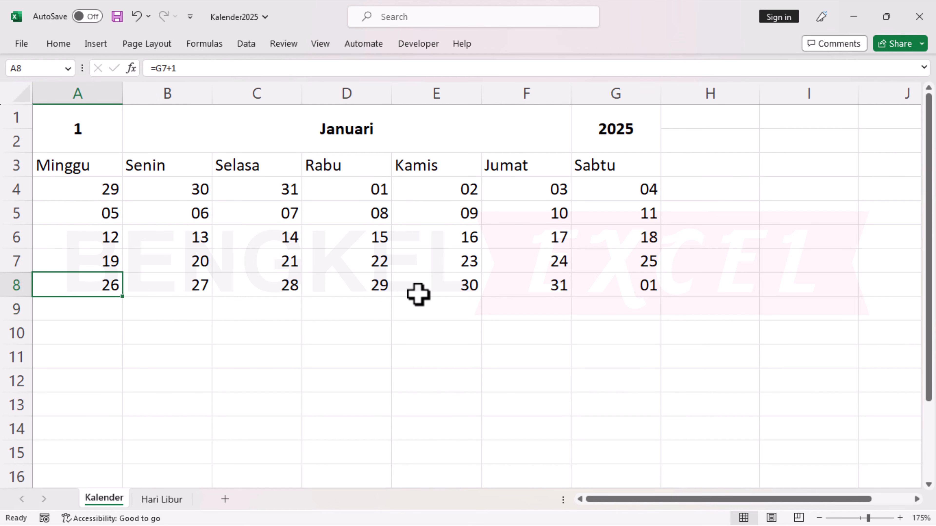
left_click(625, 251)
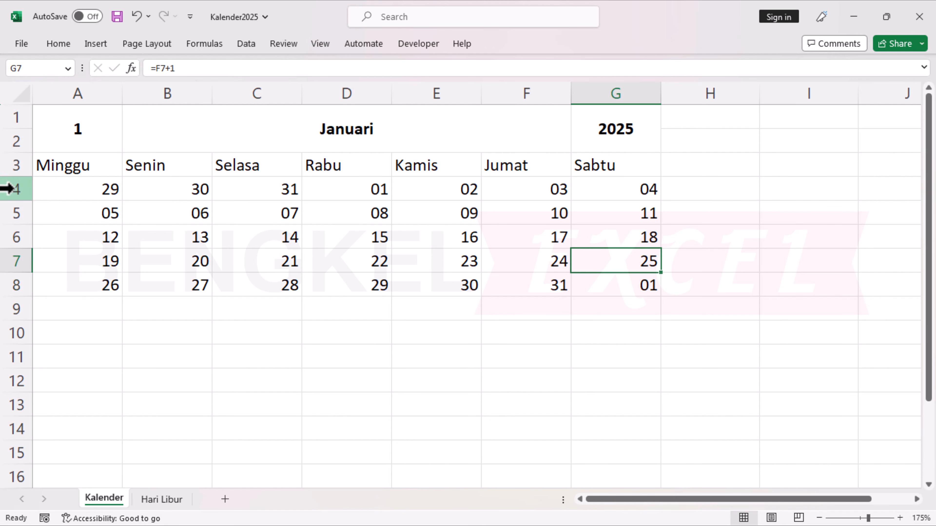
Set the height of the five week rows, 4 to 8, to 60.
left_click_drag(10, 188, 11, 286)
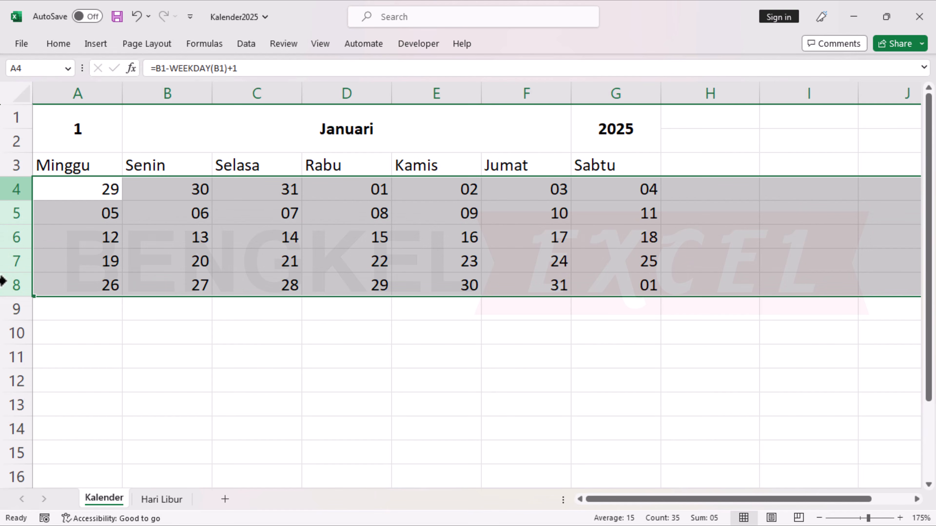
right_click(10, 217)
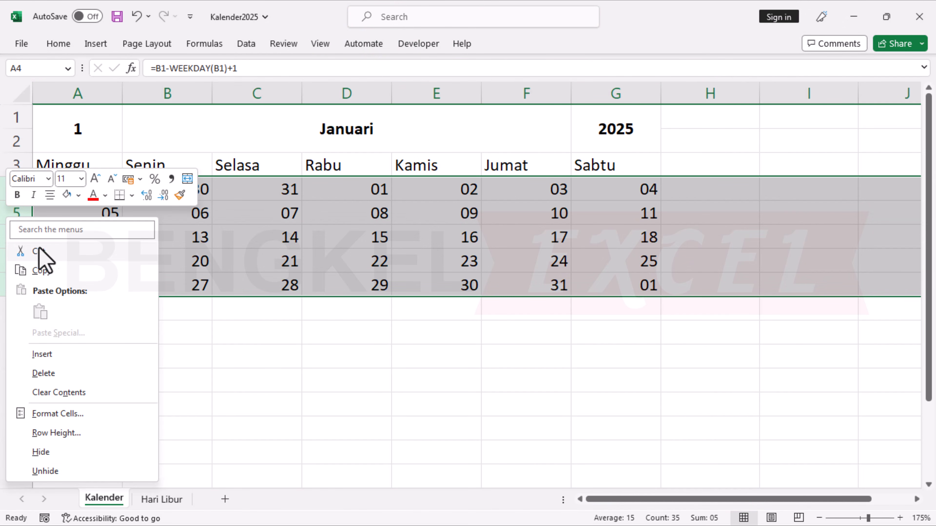
left_click(41, 434)
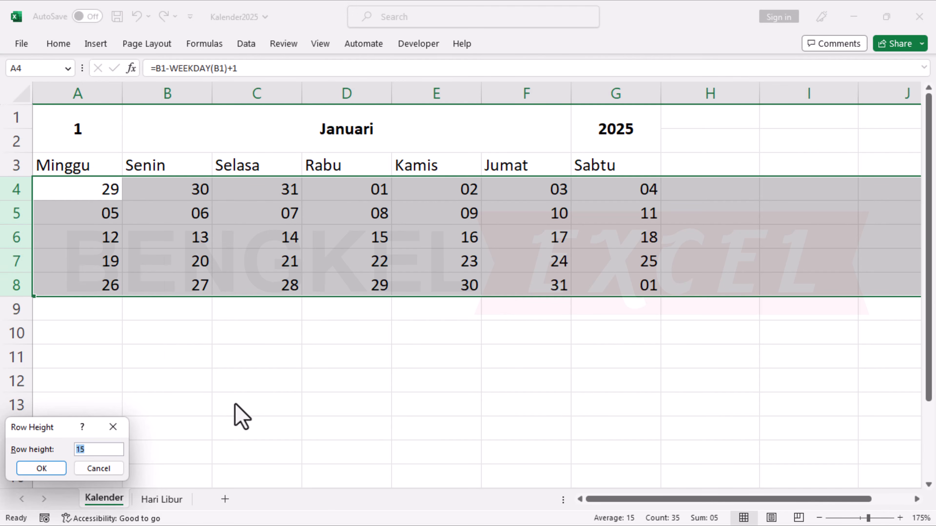
type("60")
key("Return")
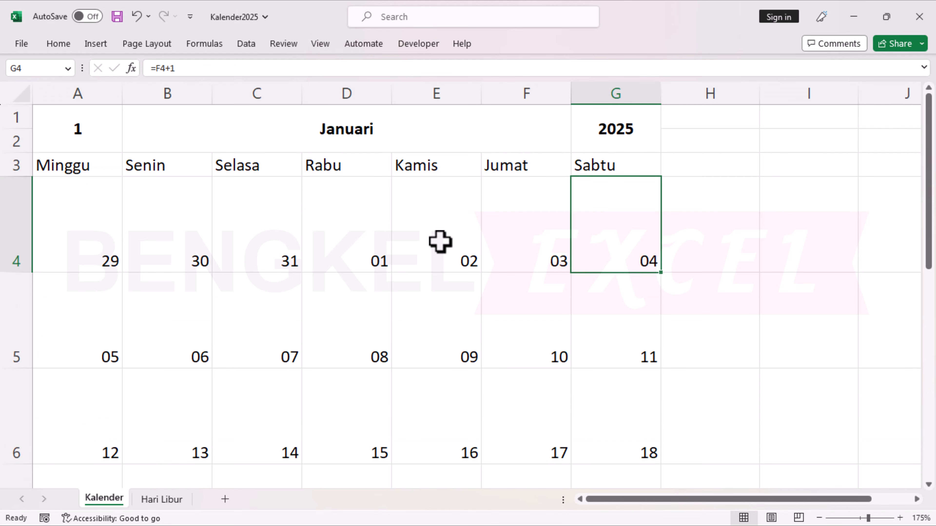
left_click(432, 236)
scroll(432, 238, "down", 1)
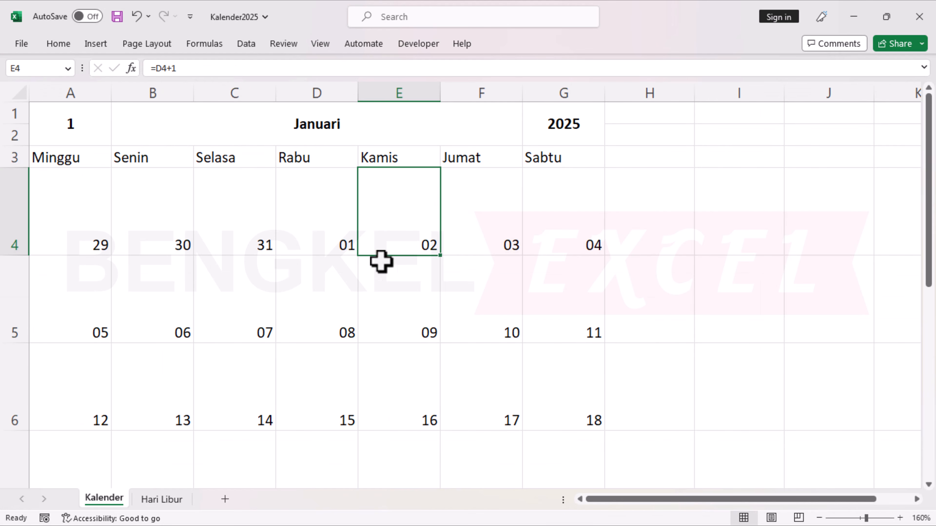
scroll(363, 271, "down", 1)
scroll(364, 271, "up", 1)
scroll(363, 272, "down", 1)
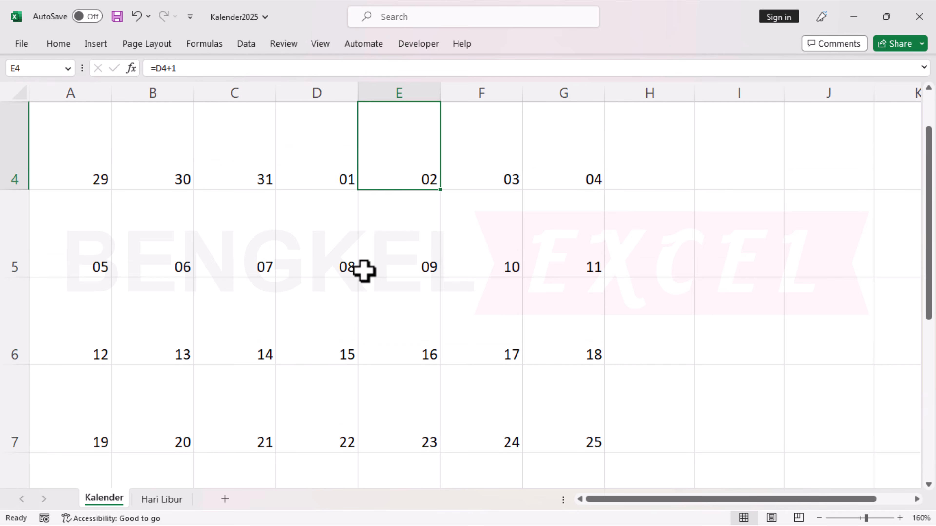
scroll(363, 269, "up", 1)
Reduce the height of week rows 4 to 8 to one smaller uniform value.
left_click(7, 216)
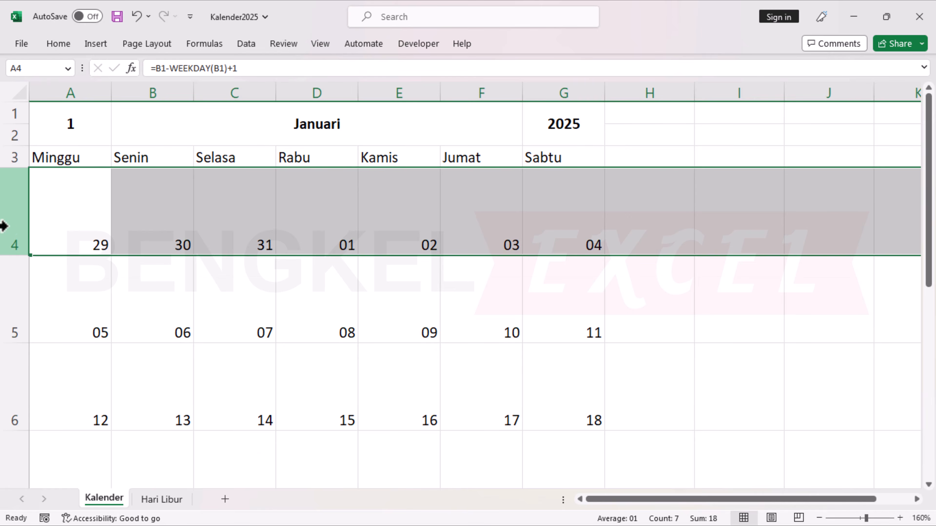
scroll(56, 297, "down", 2)
left_click(6, 378, "shift")
scroll(59, 341, "up", 2)
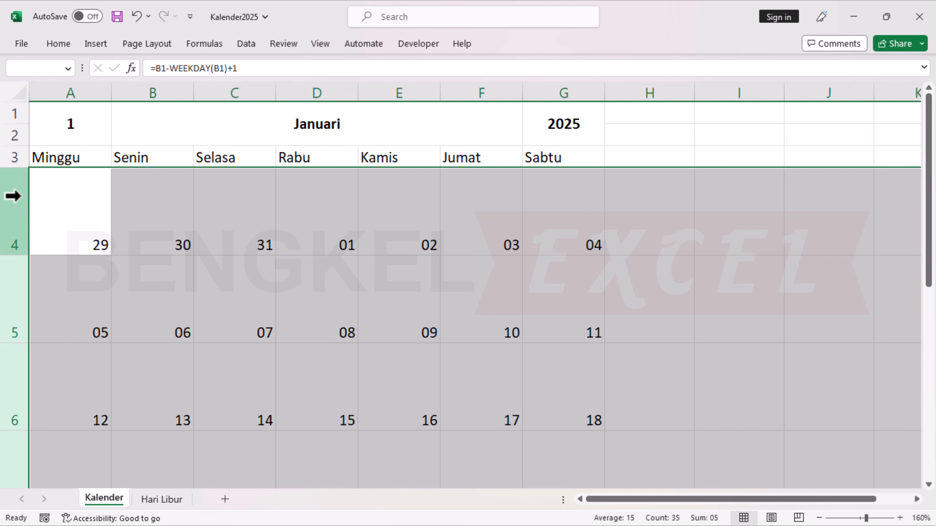
right_click(11, 194)
left_click(73, 412)
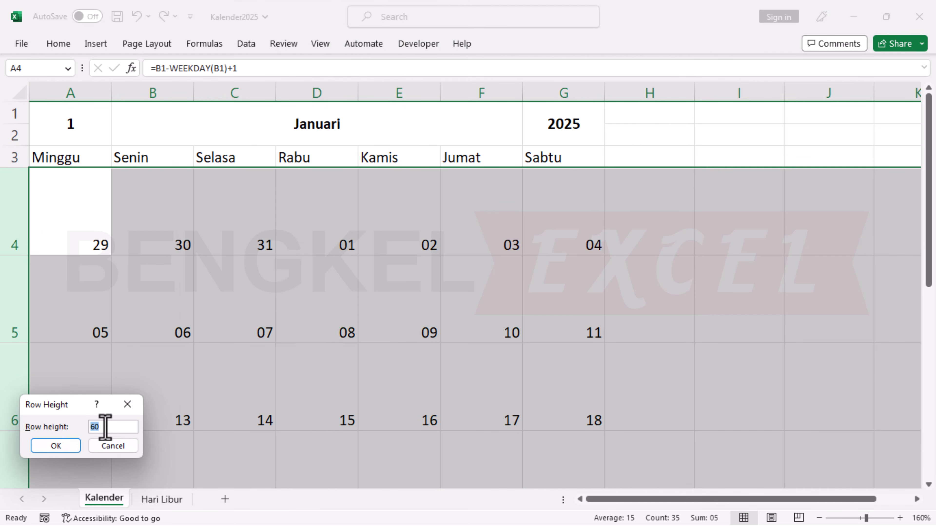
key("Return")
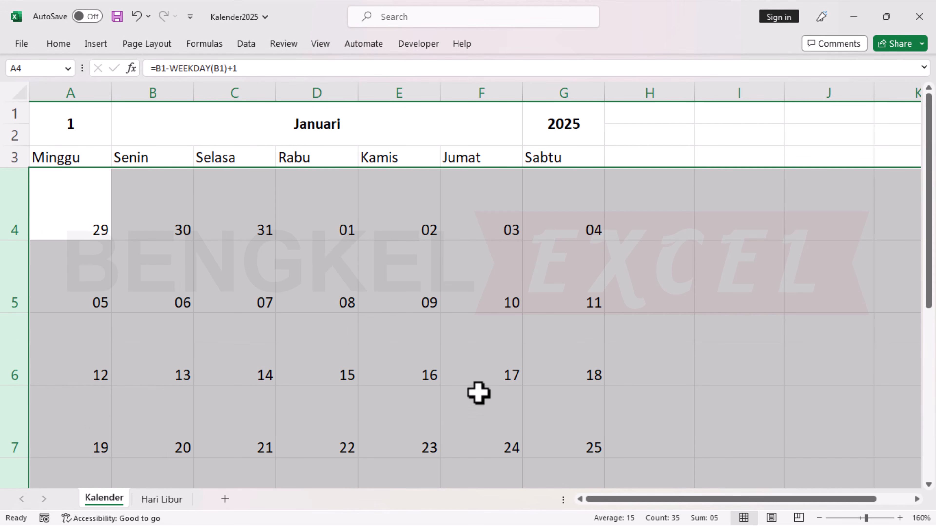
left_click(648, 328)
scroll(521, 301, "down", 3)
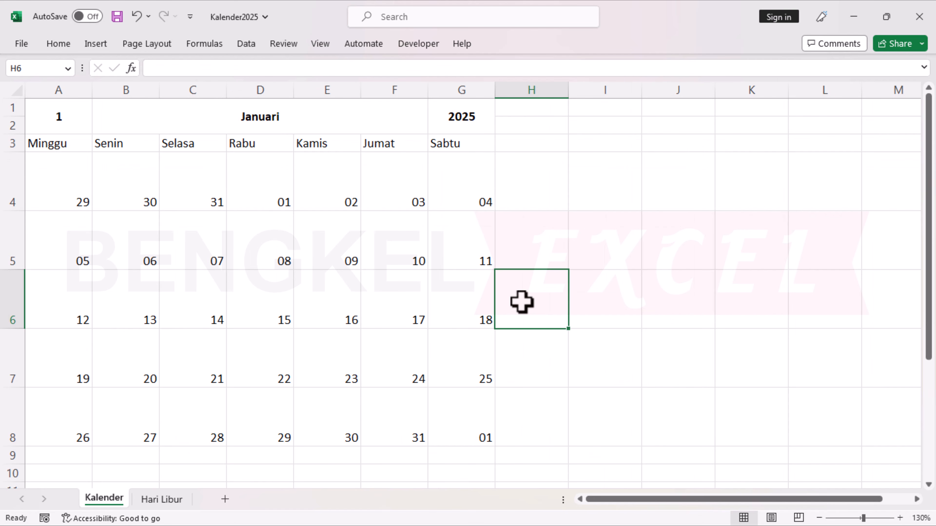
left_click_drag(605, 496, 533, 496)
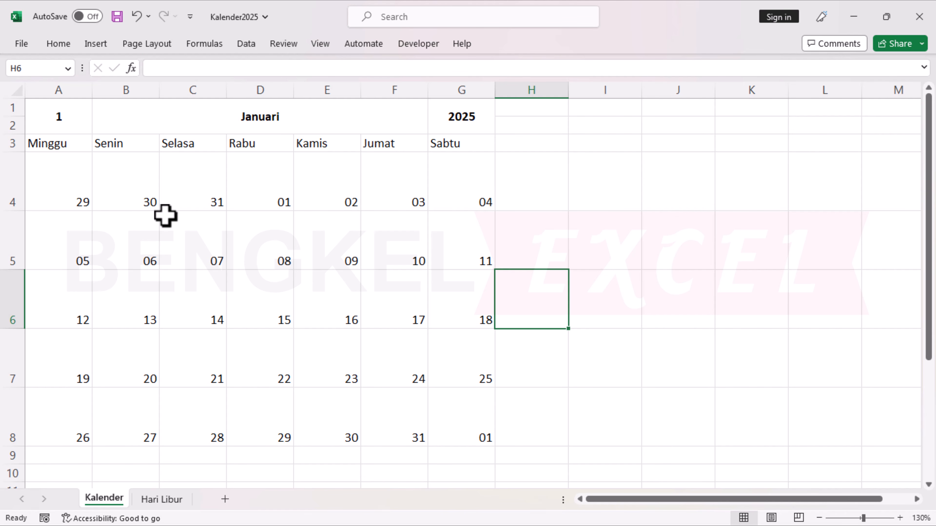
Increase the font size of the month number, month name and year in the title row to 18.
left_click_drag(70, 114, 460, 117)
left_click(58, 44)
left_click(209, 70)
left_click(209, 69)
left_click(209, 70)
left_click(209, 69)
left_click(577, 191)
Format the weekday names in A3:G3 as bold, centred white text on a green fill.
left_click_drag(58, 143, 461, 144)
left_click(59, 44)
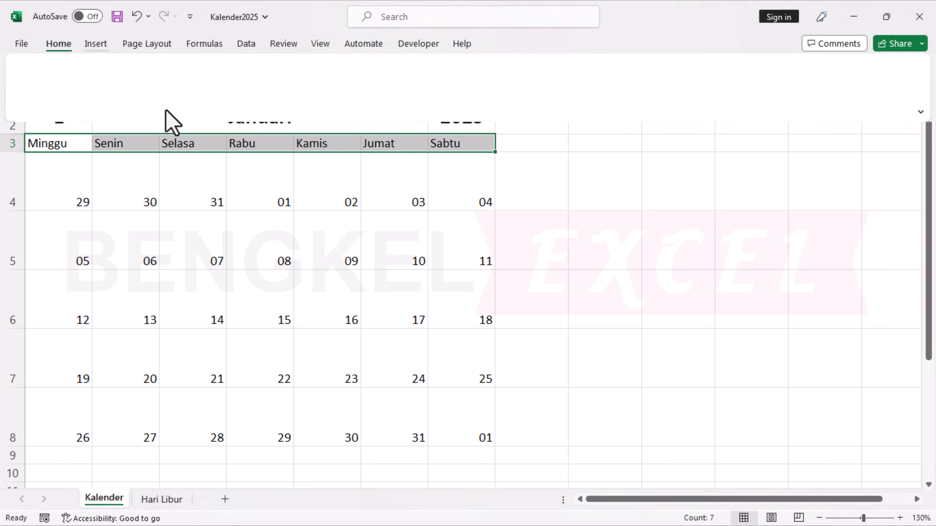
left_click(199, 92)
left_click(245, 219)
left_click(270, 92)
left_click(534, 186)
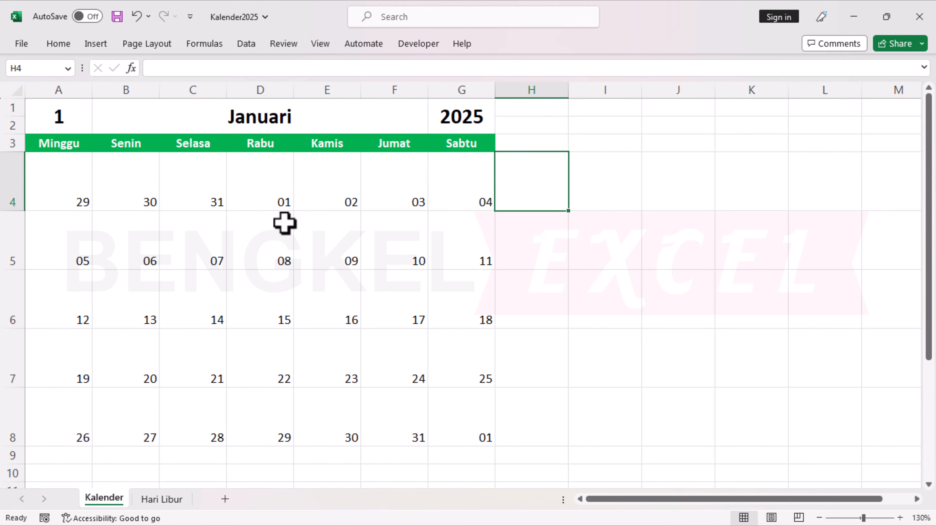
Make the dates in A4:G8 bold and align them to the top left of their cells.
left_click_drag(52, 184, 461, 439)
left_click(59, 44)
left_click(90, 92)
left_click(252, 92)
left_click(251, 70)
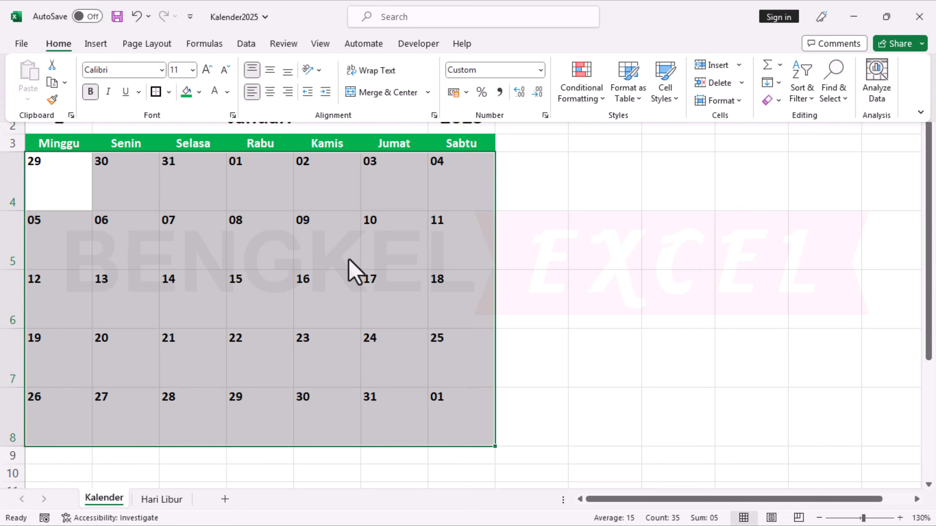
Apply all borders to the date grid A4:G8 and to the title and weekday header cells above it.
left_click(168, 92)
left_click(229, 218)
left_click(532, 299)
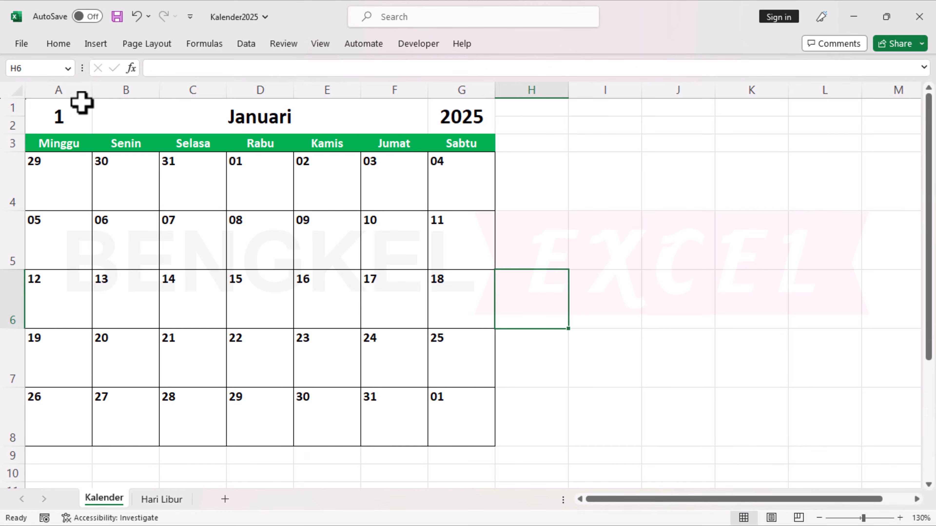
left_click_drag(59, 116, 438, 151)
key("F4")
left_click(327, 181)
Make row 3 slightly taller with its weekday names vertically centred, and save the workbook.
left_click_drag(13, 152, 14, 163)
left_click_drag(19, 163, 19, 156)
left_click_drag(59, 148, 472, 150)
left_click(58, 43)
left_click(270, 70)
left_click(461, 247)
key("ctrl+s")
Fill the title cells holding the month number, month name and year with light gold.
left_click_drag(461, 116, 59, 111)
left_click(59, 43)
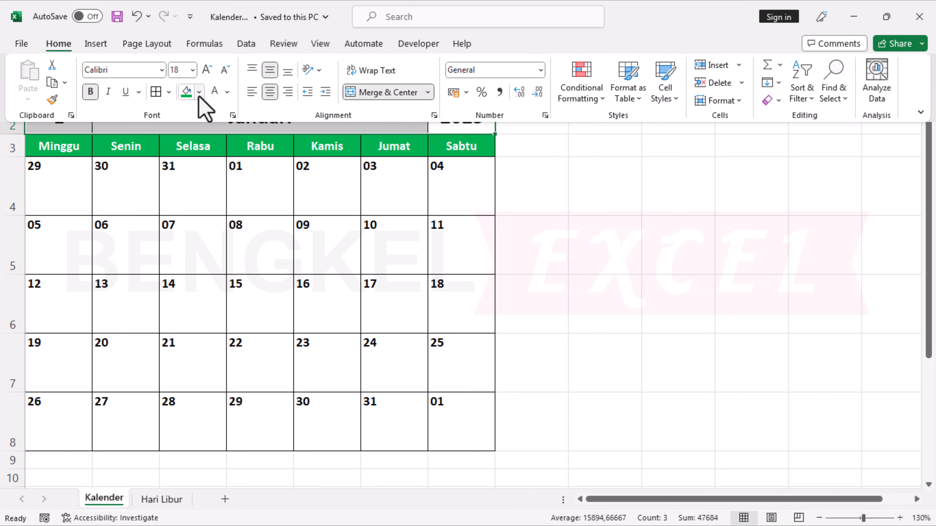
left_click(199, 93)
left_click(268, 184)
left_click(343, 309)
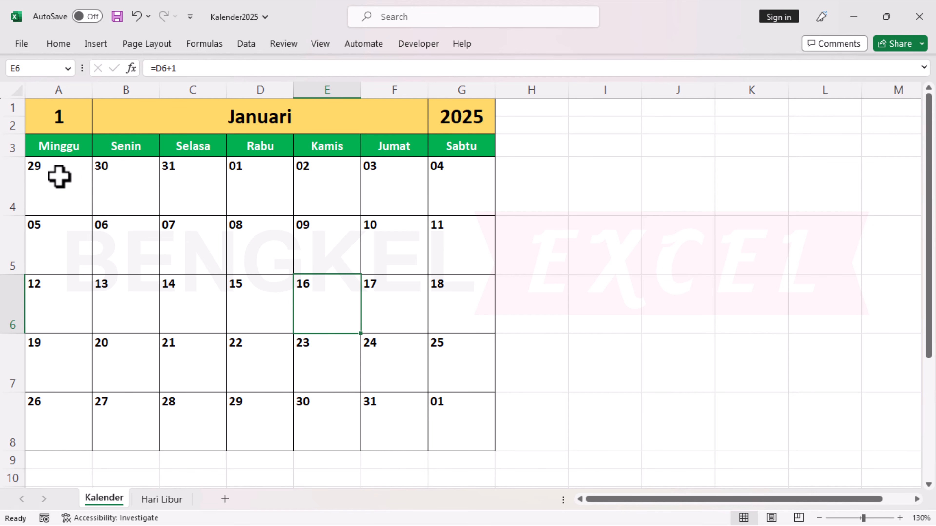
Start a new conditional formatting rule for A4:G8 that uses a formula to determine which cells to format.
left_click_drag(59, 177, 444, 422)
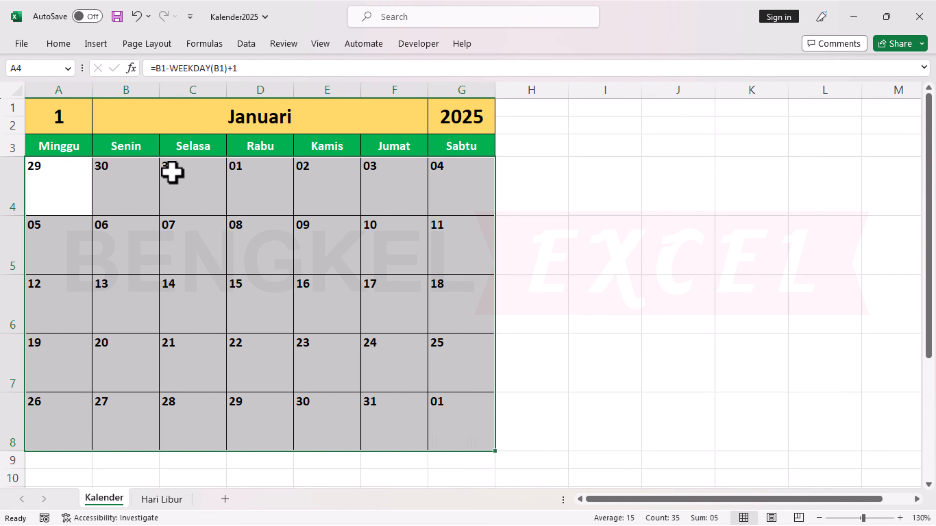
left_click(60, 47)
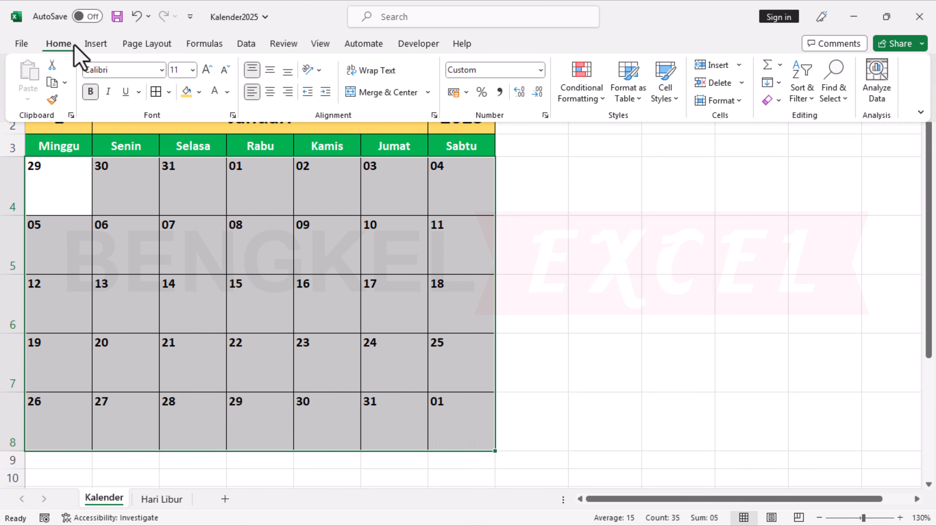
left_click(575, 87)
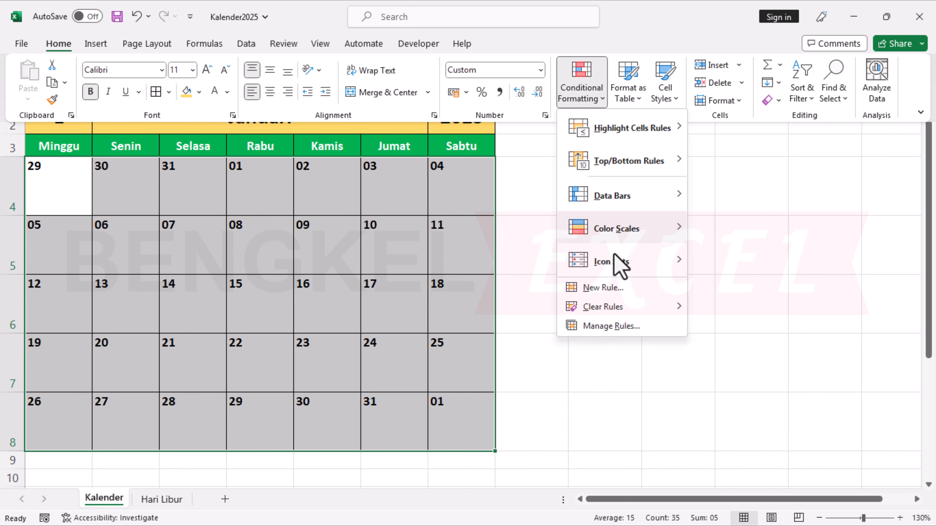
left_click(610, 328)
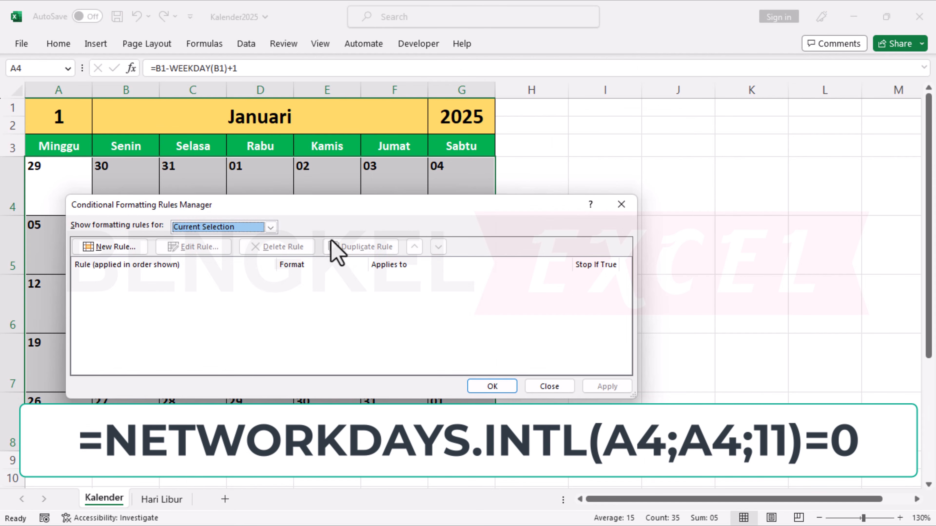
left_click_drag(324, 208, 573, 204)
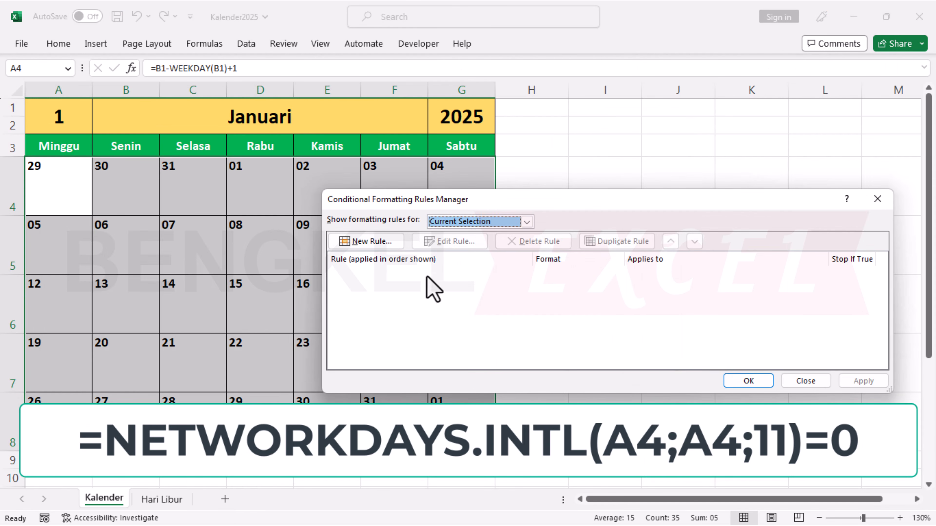
left_click(368, 244)
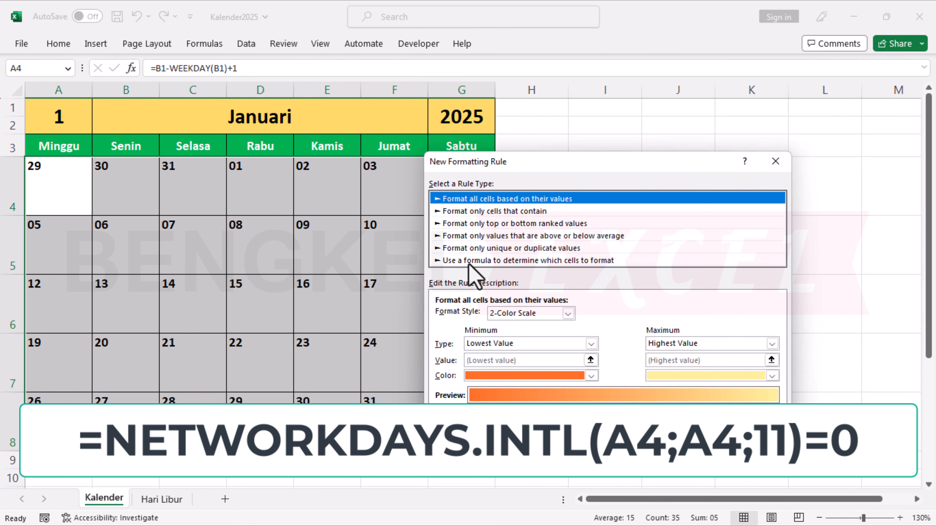
left_click(469, 261)
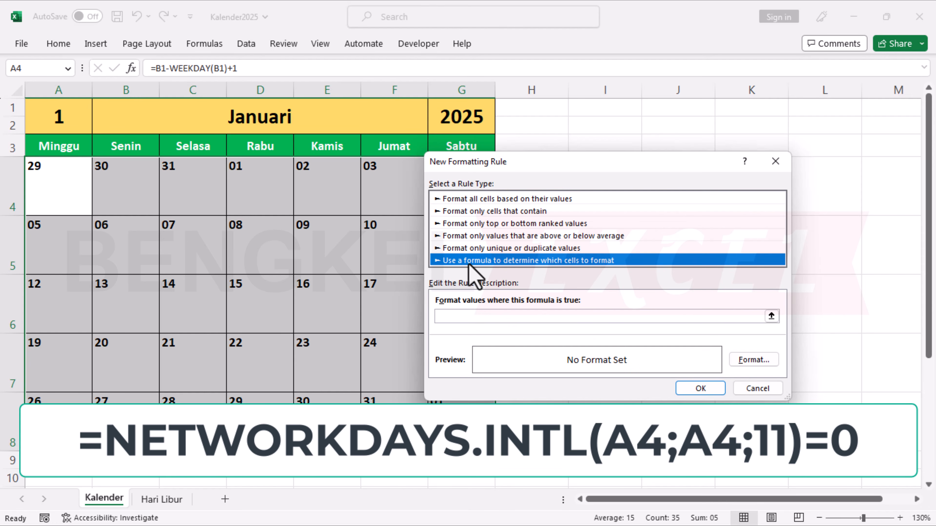
Enter =NETWORKDAYS.INTL(A4;A4;11)=0 as the rule's formula, with relative references to A4.
left_click(456, 317)
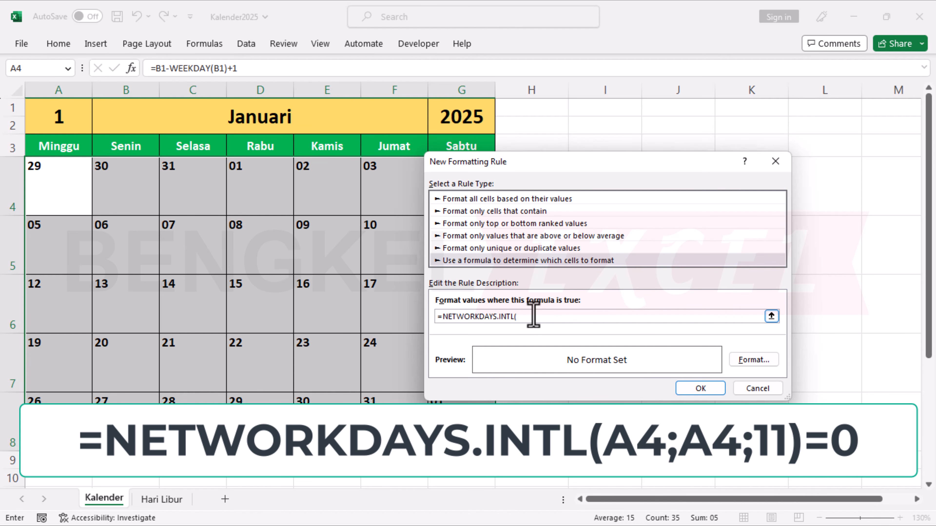
left_click(59, 179)
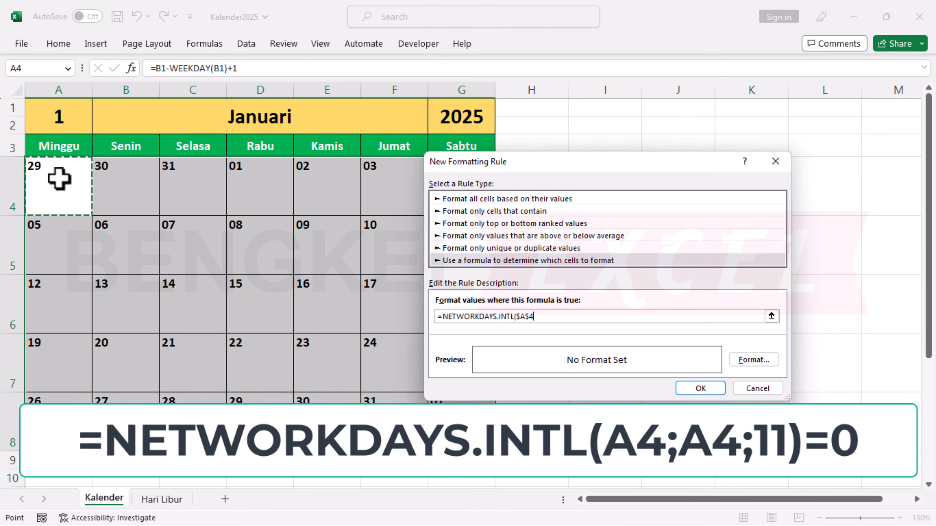
left_click(514, 317)
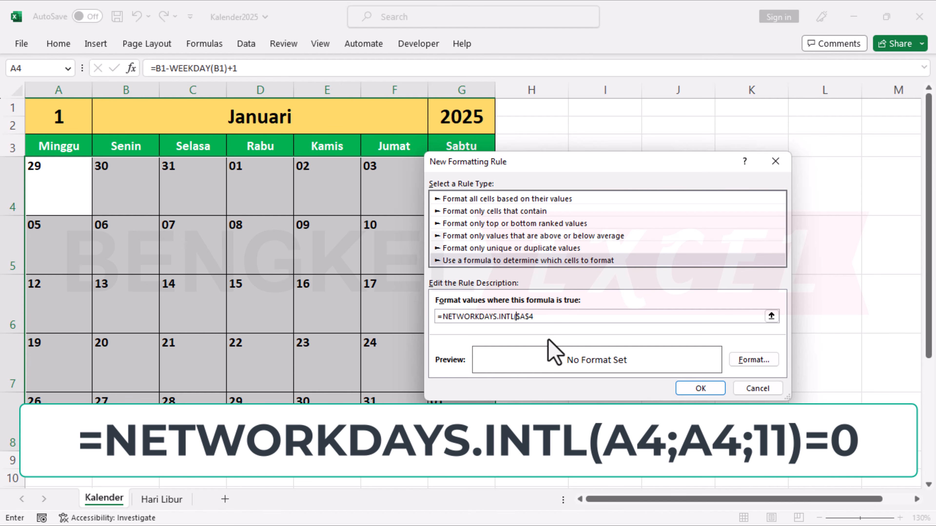
key("Delete")
key("Right")
key("Delete")
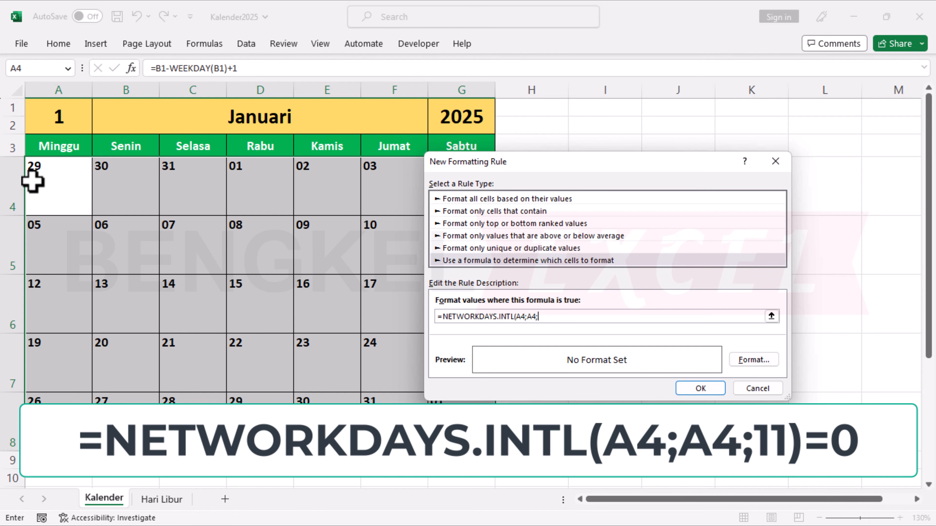
type("11)=0")
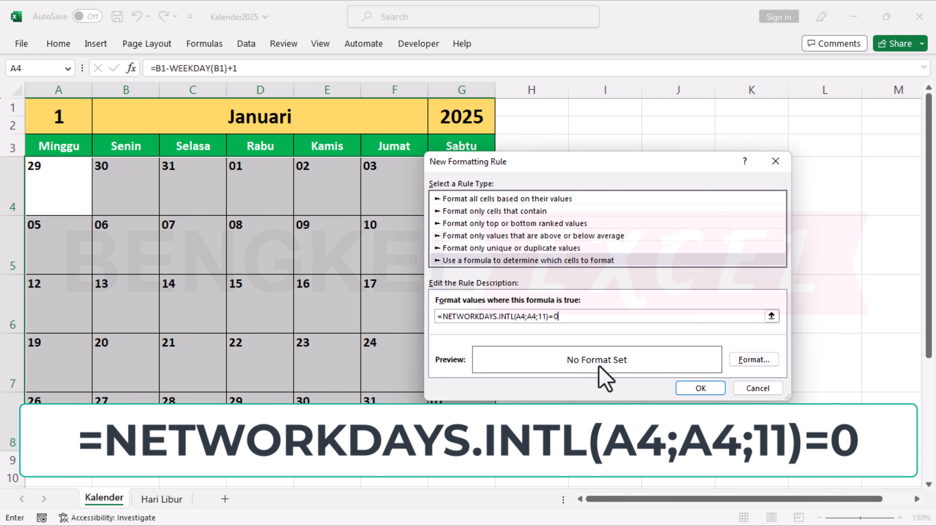
Give the non-working-day rule a red fill and white font colour, and apply it to the date grid.
left_click(749, 366)
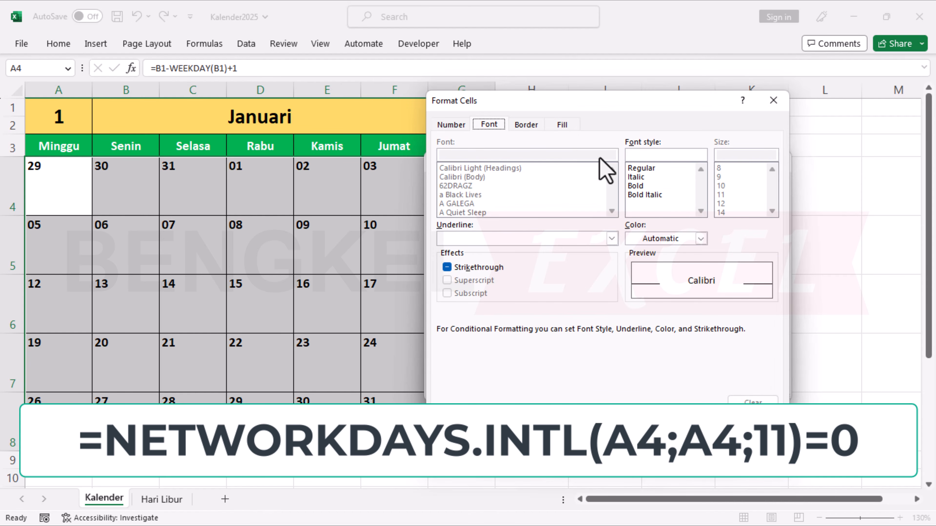
left_click(564, 126)
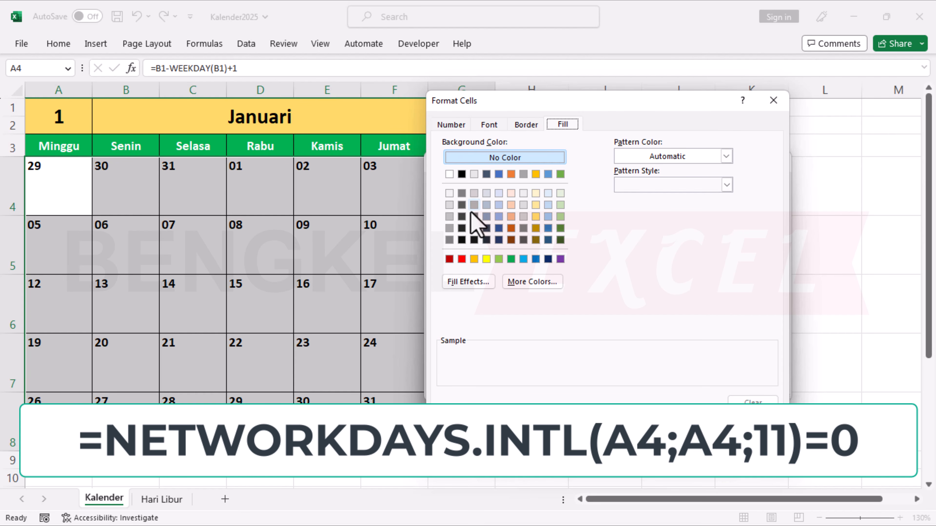
left_click(461, 260)
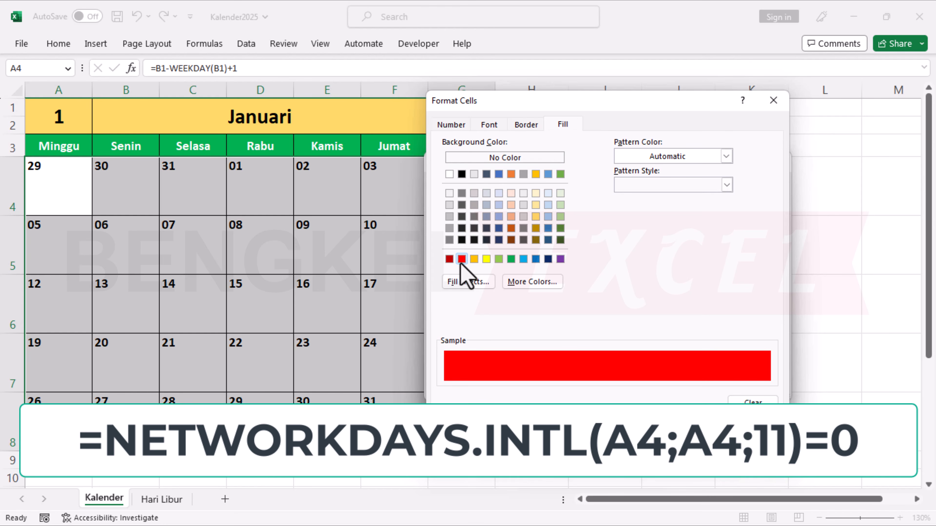
left_click(496, 125)
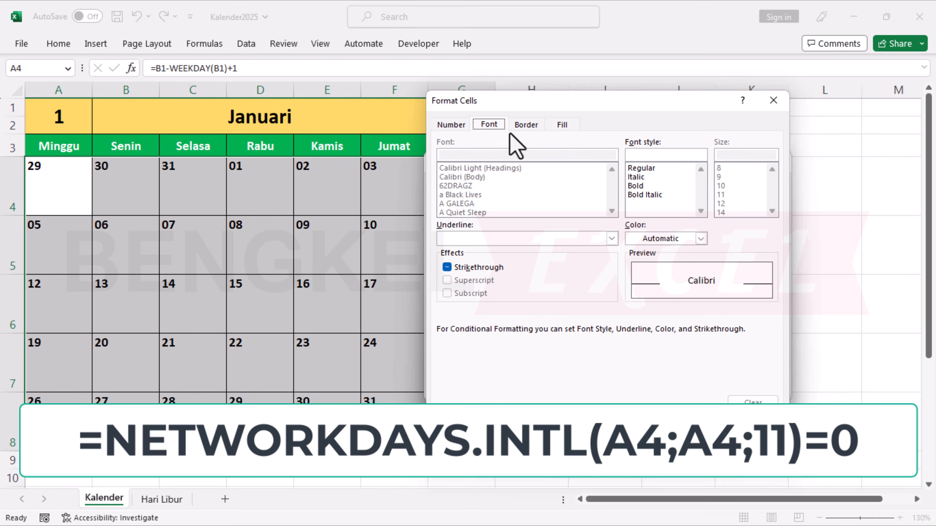
left_click(700, 239)
left_click(633, 294)
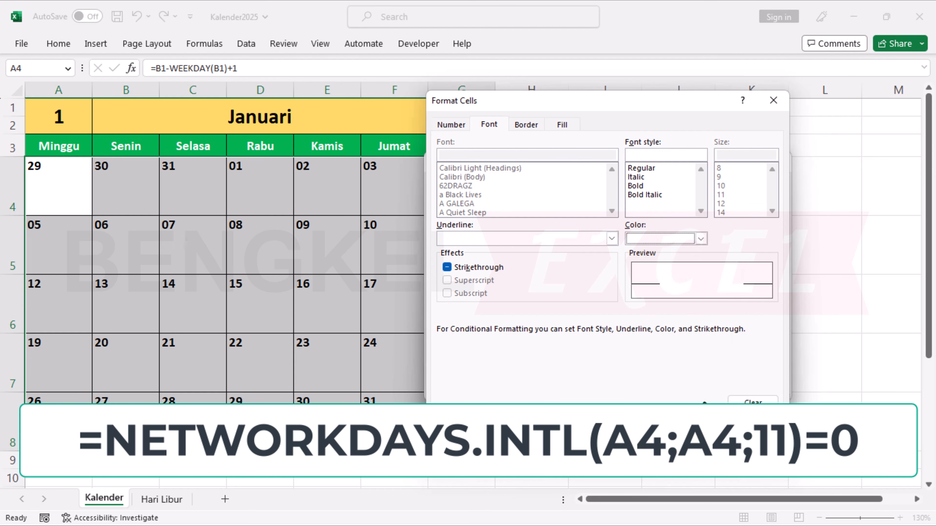
left_click(700, 428)
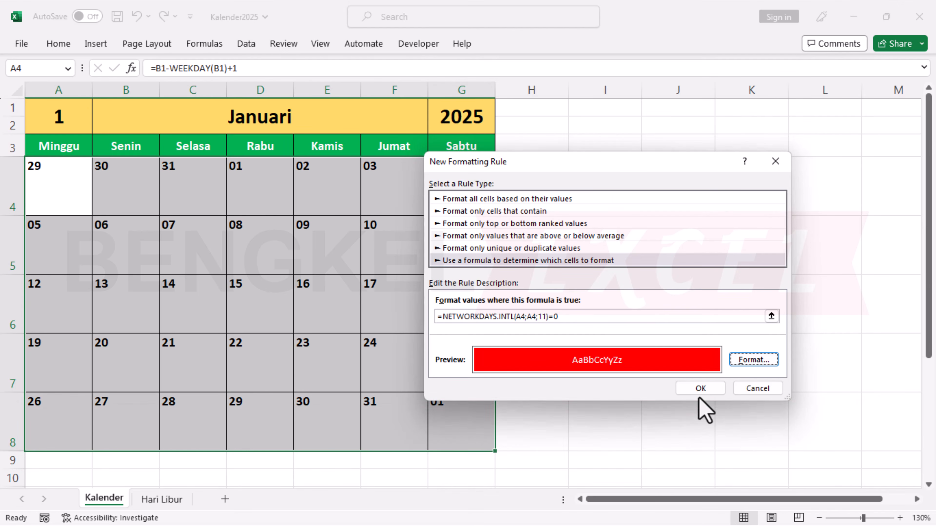
left_click(700, 388)
left_click(750, 382)
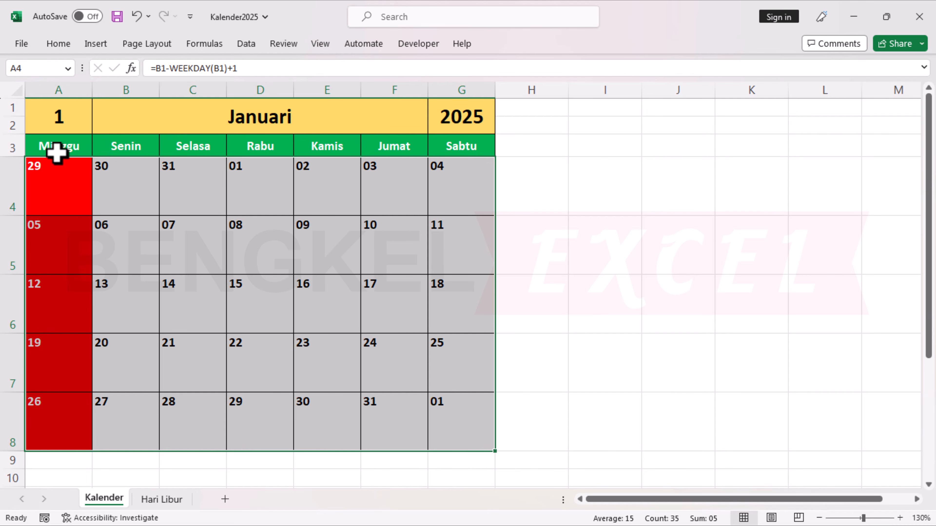
Fill the Minggu header cell in A3 with red.
left_click(61, 142)
left_click(59, 43)
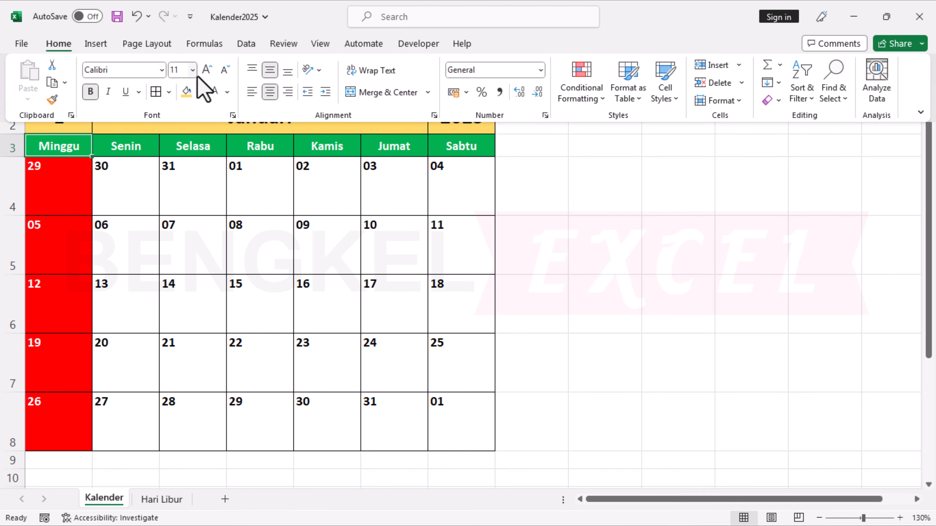
left_click(198, 92)
left_click(196, 220)
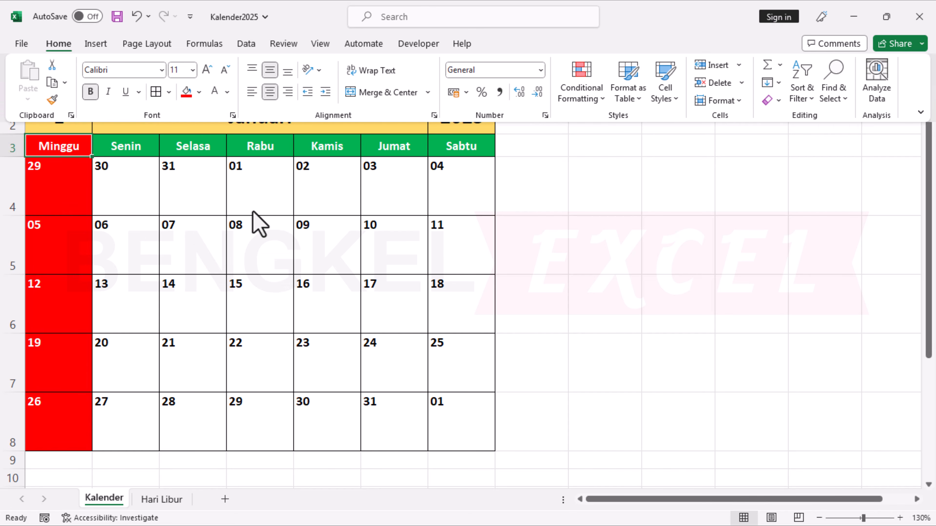
left_click(140, 213)
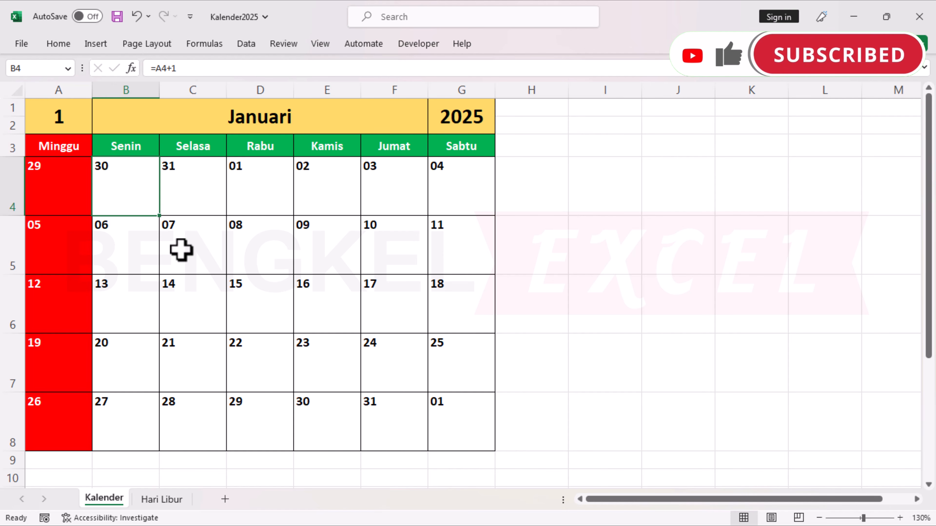
key("Up")
key("Up")
left_click(133, 185)
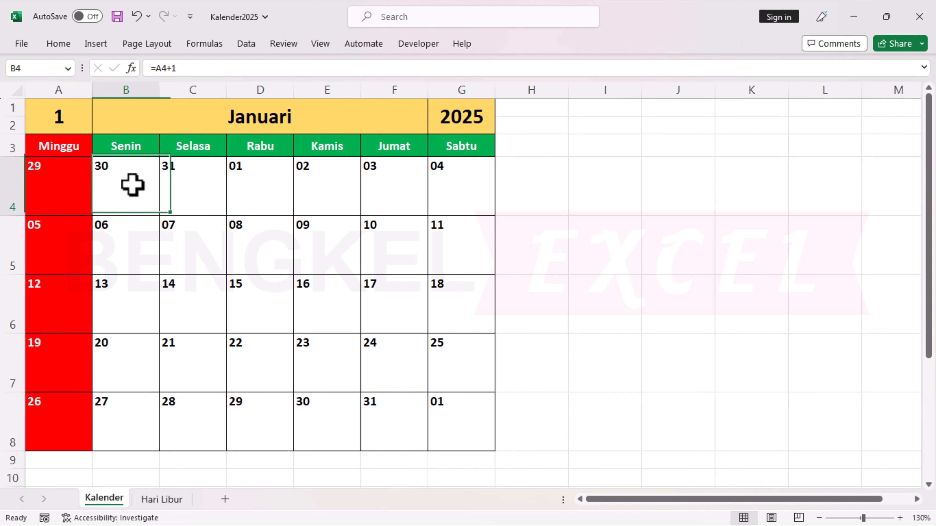
left_click_drag(56, 190, 183, 186)
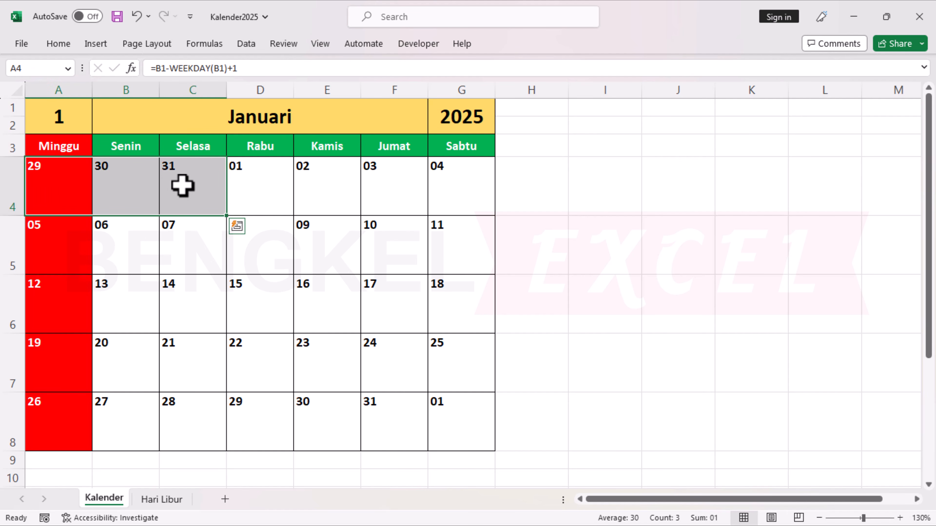
left_click(451, 427)
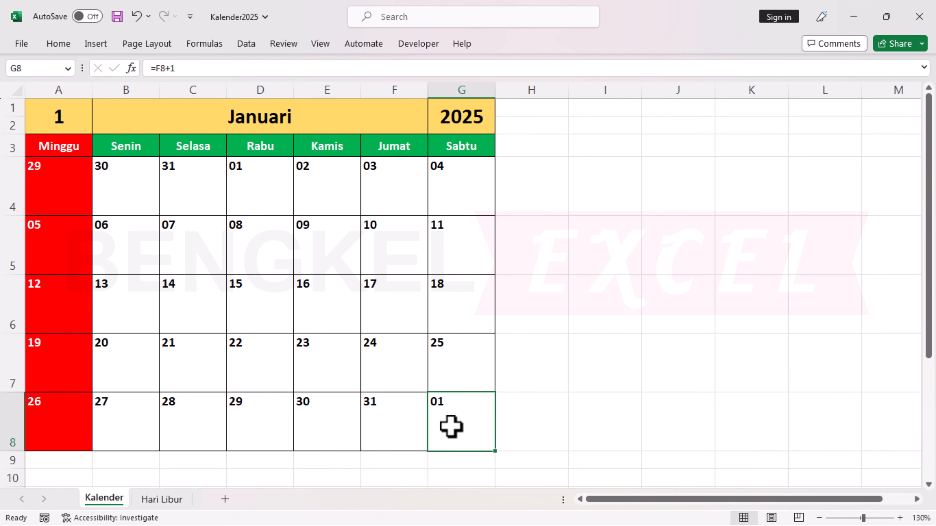
Add another conditional formatting rule for A4:G8 that uses a formula to determine which cells to format.
left_click_drag(46, 186, 462, 417)
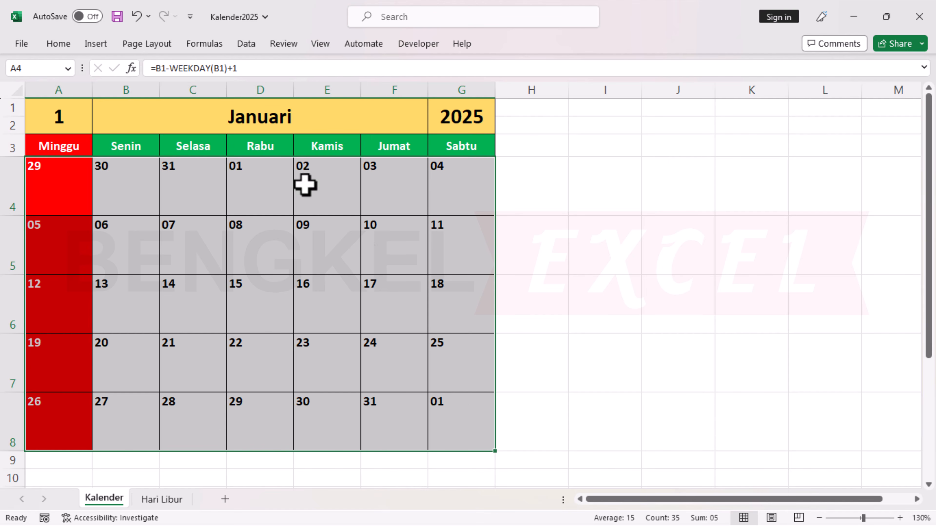
left_click(59, 43)
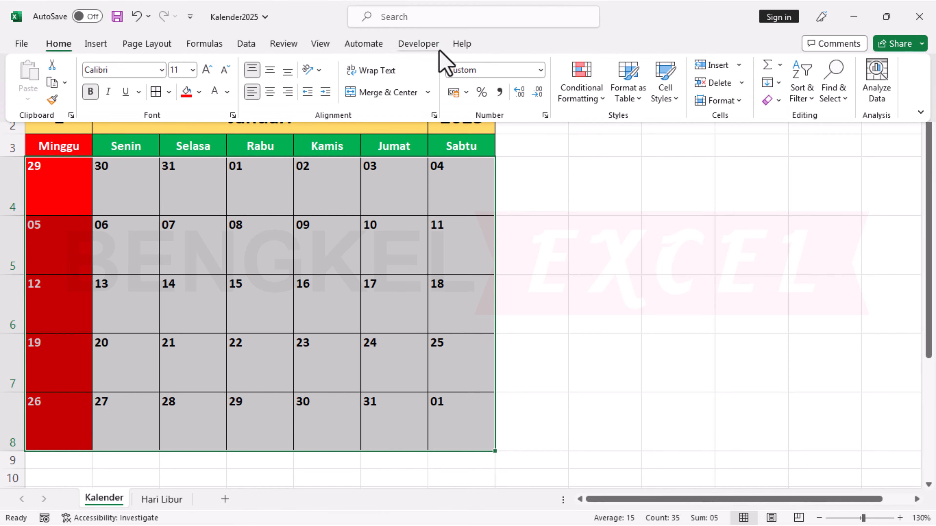
left_click(570, 94)
left_click(606, 331)
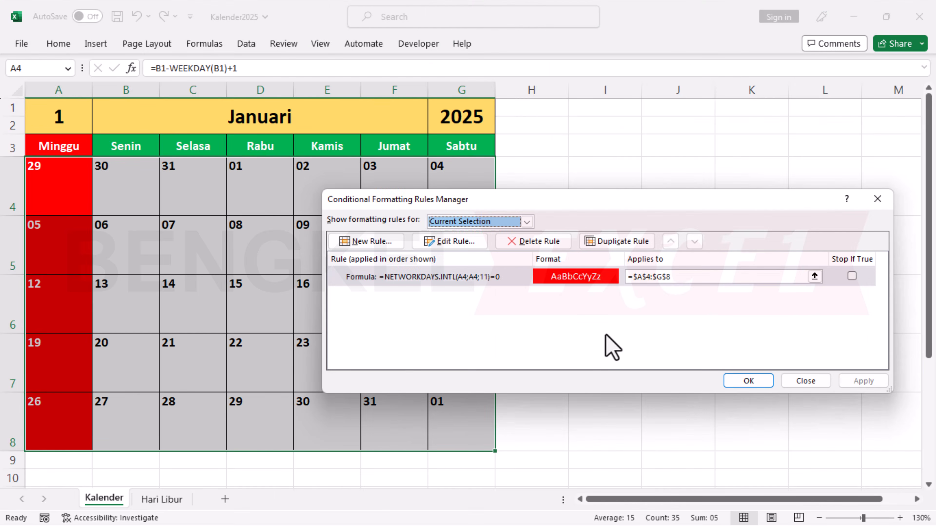
left_click(364, 241)
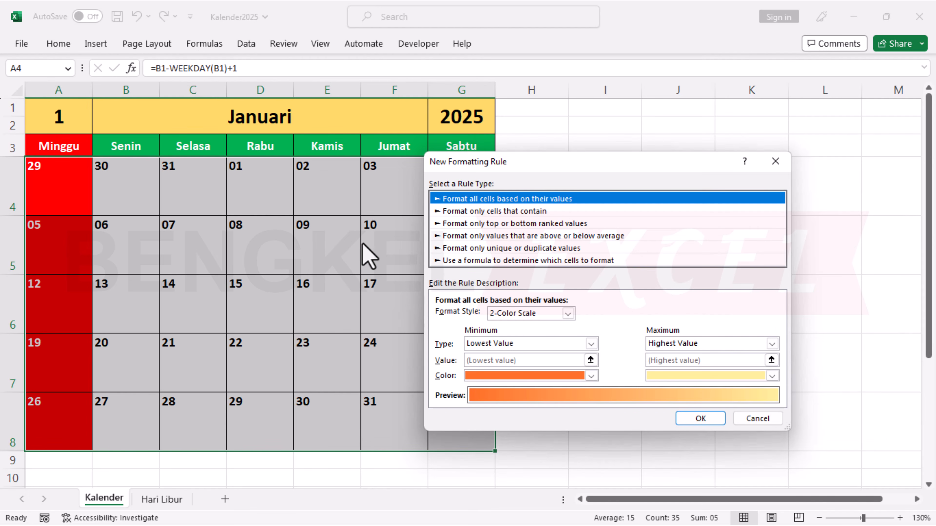
left_click(465, 261)
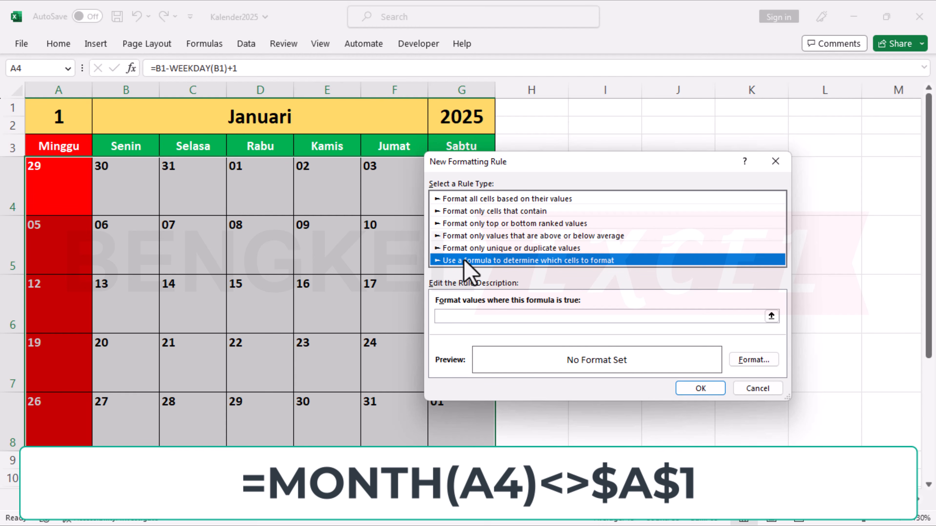
Enter =MONTH(A4)<>$A$1 as the new rule's formula, with a relative reference to A4 and an absolute one to A1.
left_click(442, 317)
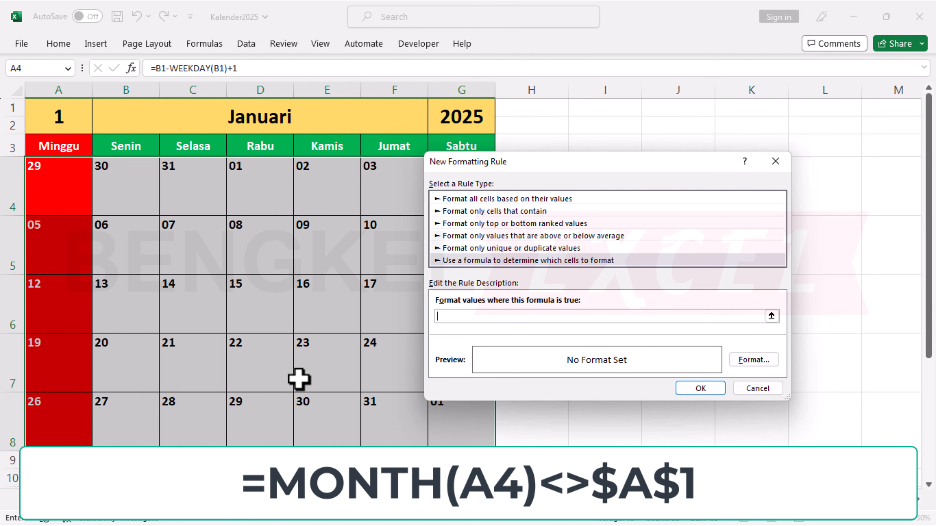
type("=MONTH(")
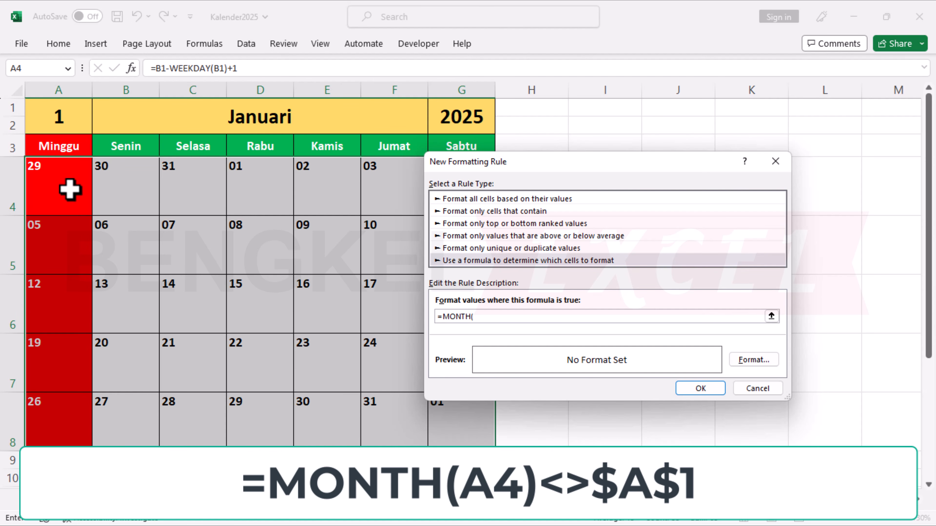
type("A4)<>")
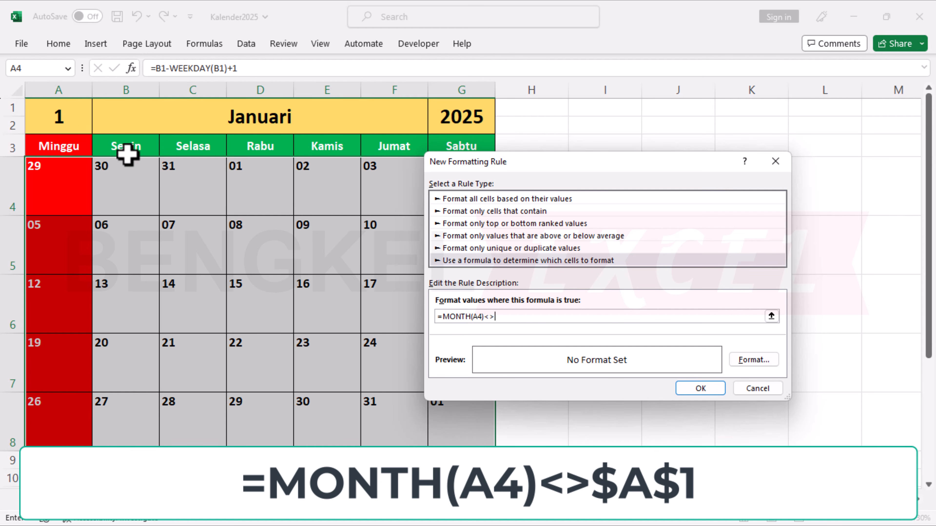
left_click(65, 120)
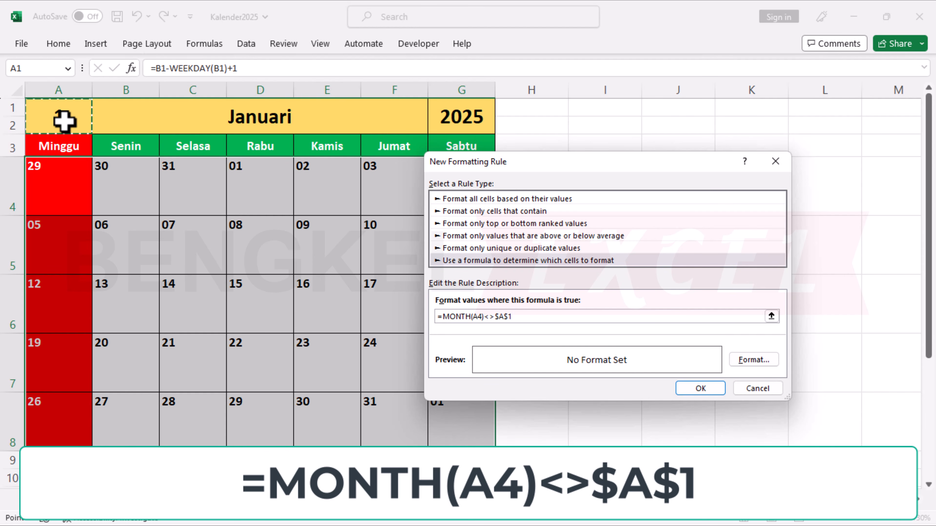
Set the rule's font colour to White, Background 1, Darker 25% and apply the conditional formatting rules.
left_click(747, 362)
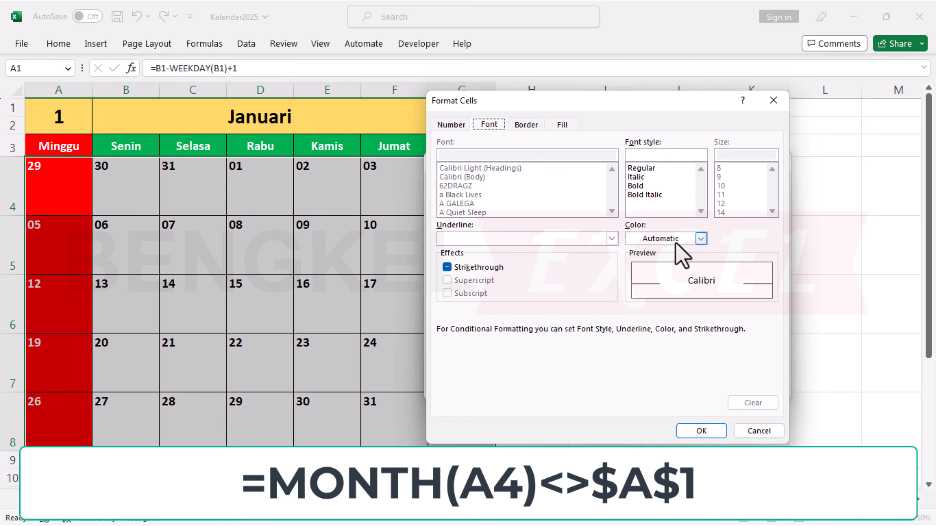
left_click(699, 239)
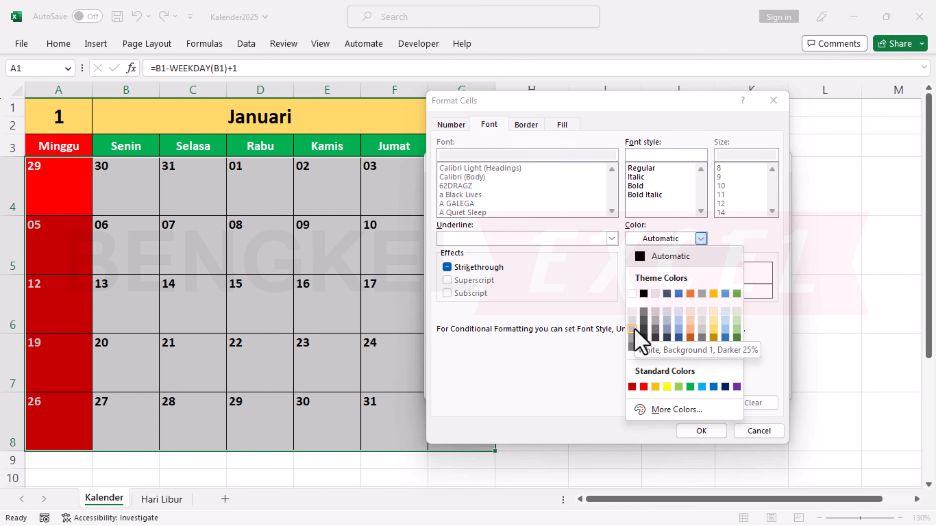
left_click(633, 329)
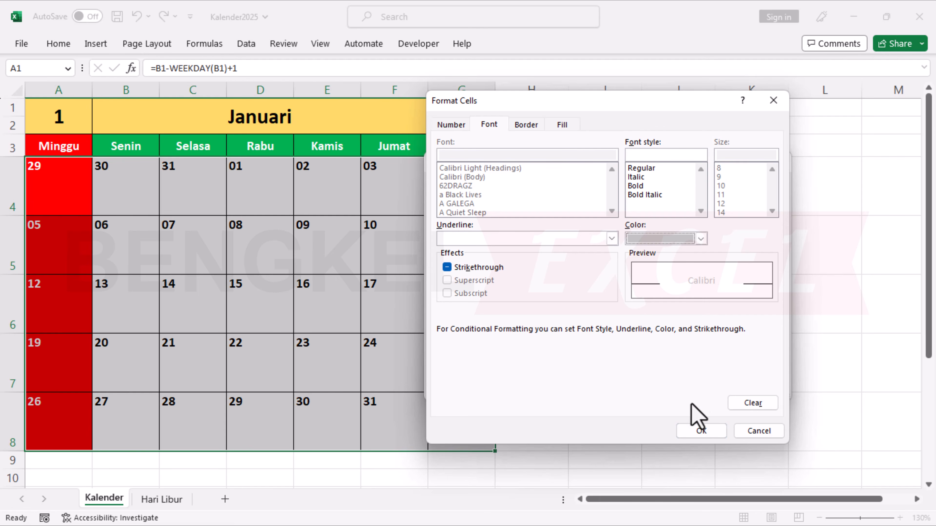
left_click(701, 431)
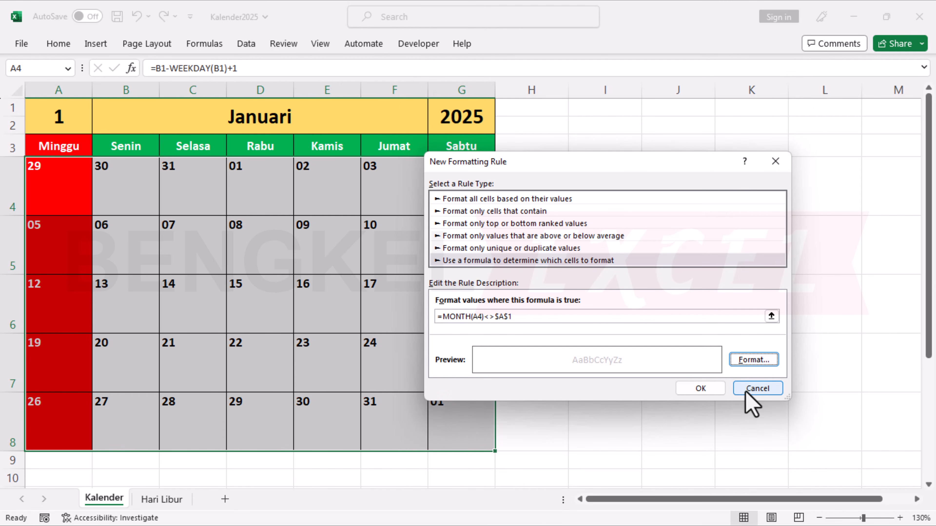
left_click(698, 388)
left_click(737, 384)
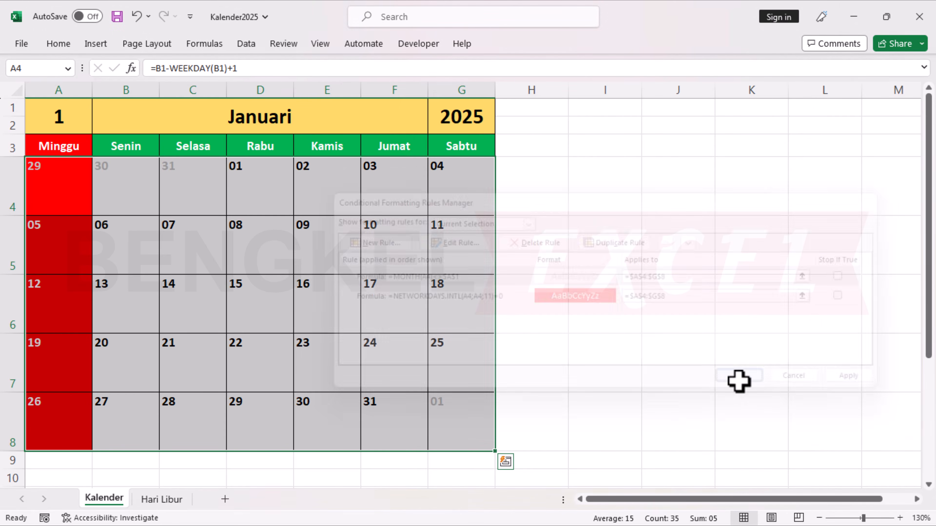
Check the formatting of the previous month's dates in row 4 and save the workbook.
left_click(461, 263)
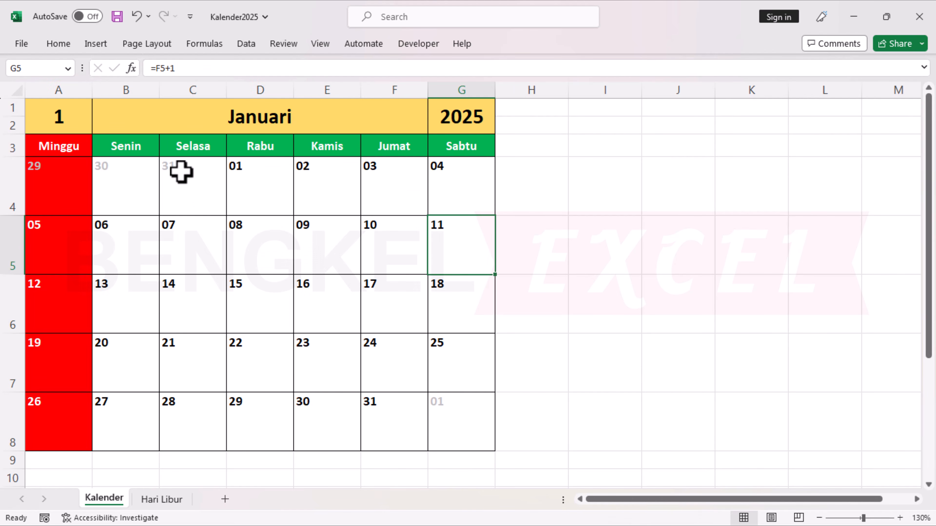
left_click(198, 181)
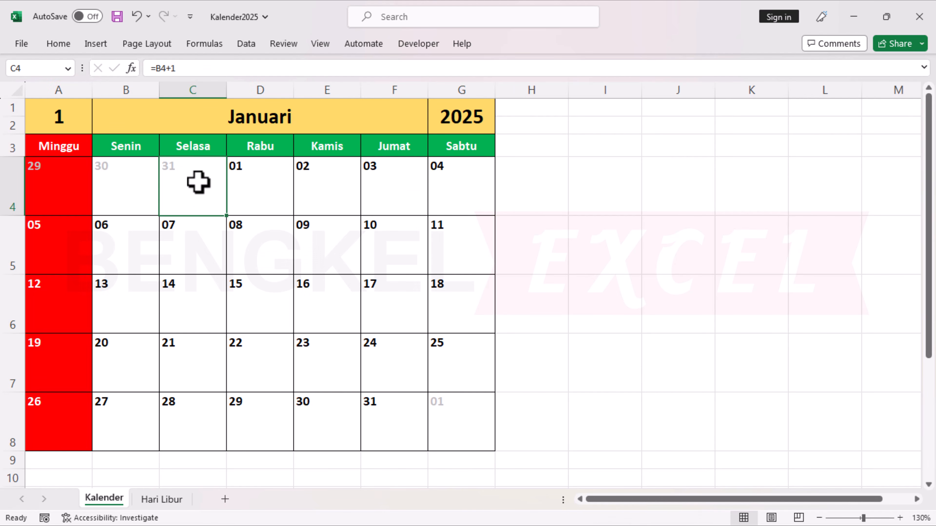
left_click(113, 167)
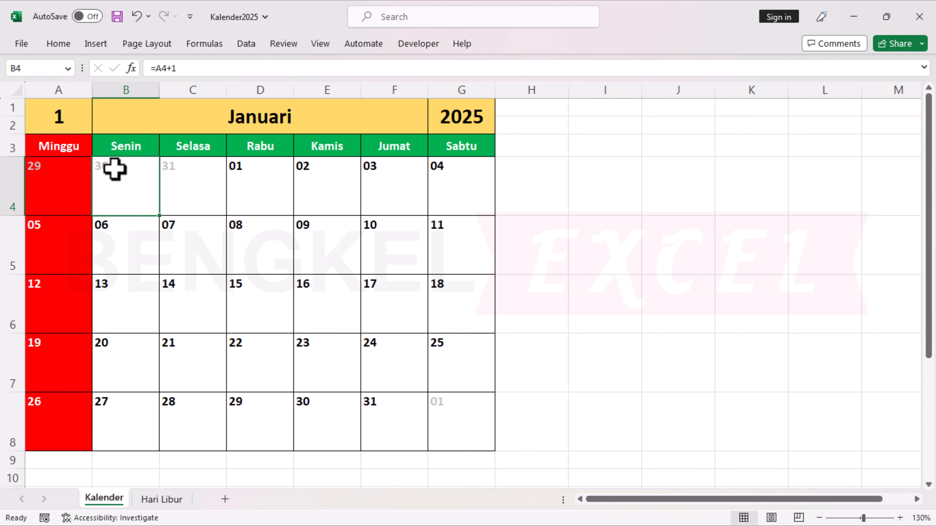
left_click(55, 166)
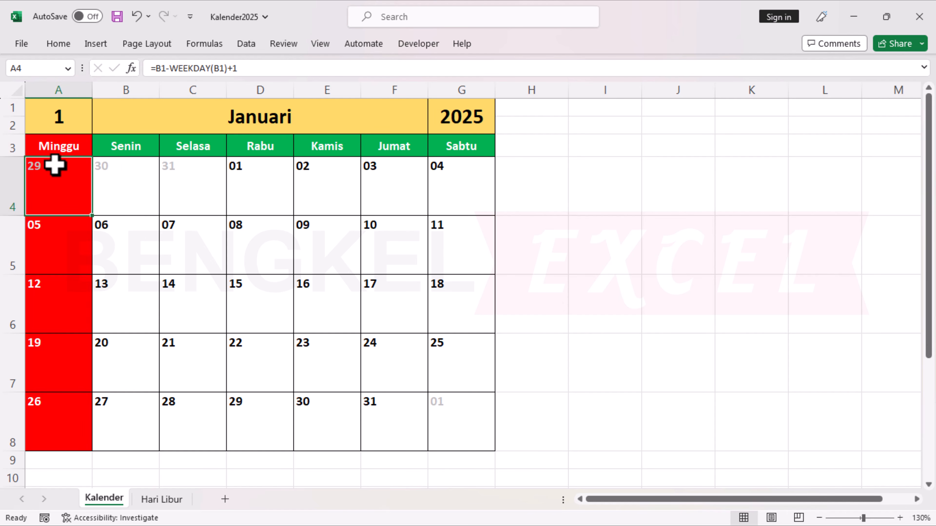
left_click(123, 196)
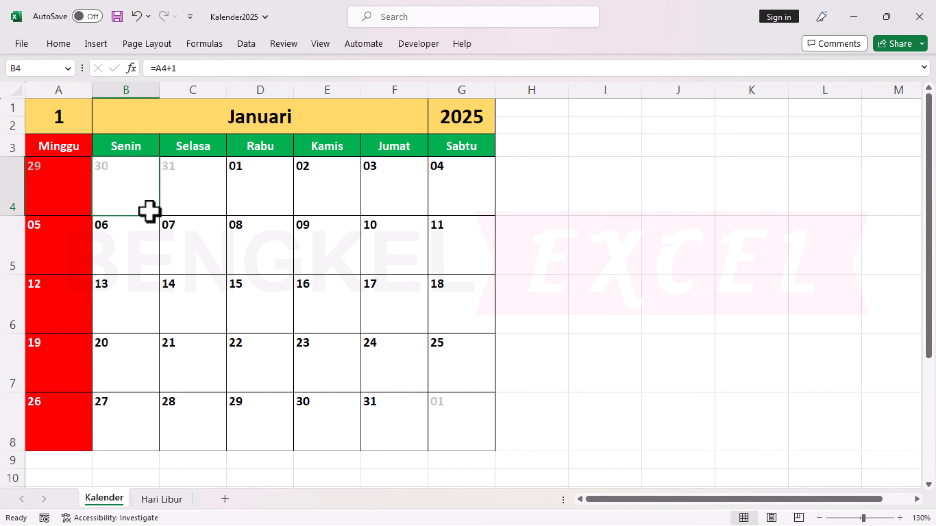
key("ctrl+s")
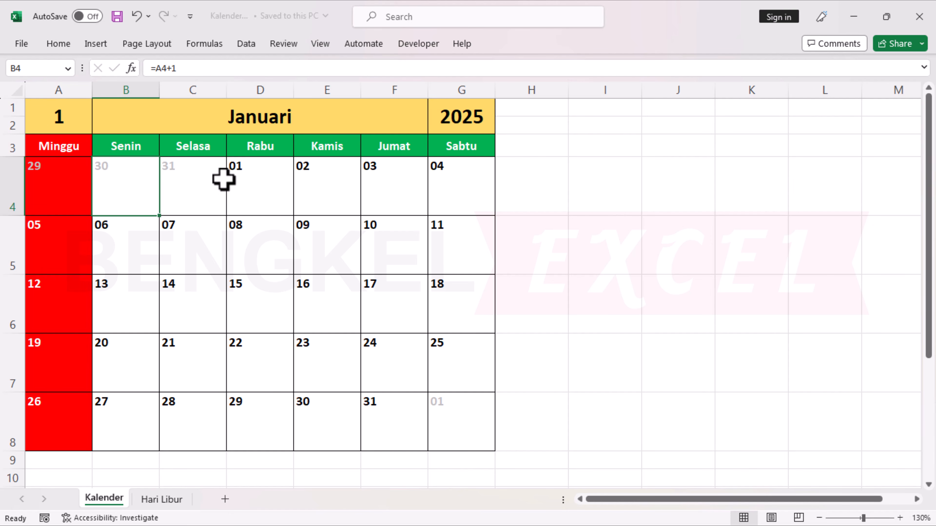
Examine the holiday dates and names listed in columns B and C of the Hari Libur sheet.
left_click(165, 501)
left_click(122, 138)
left_click(128, 187)
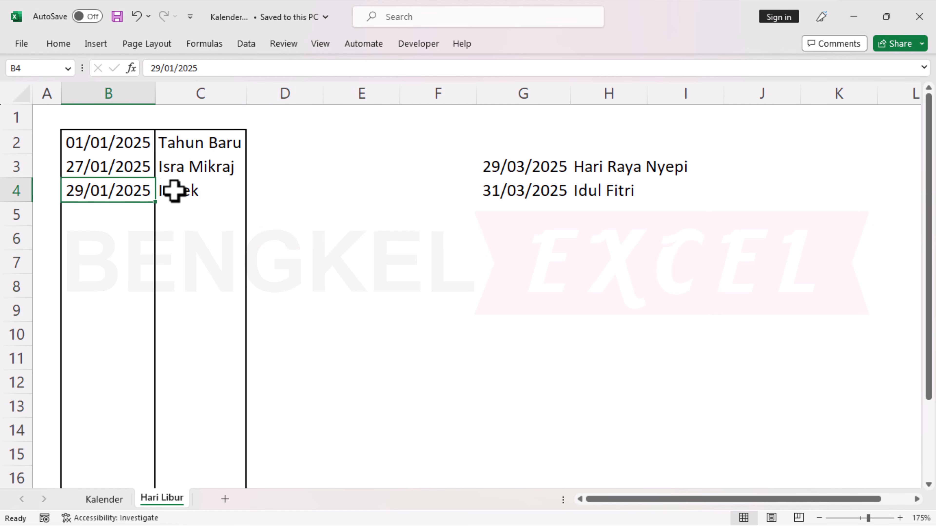
left_click(181, 193)
key("Up")
key("Down")
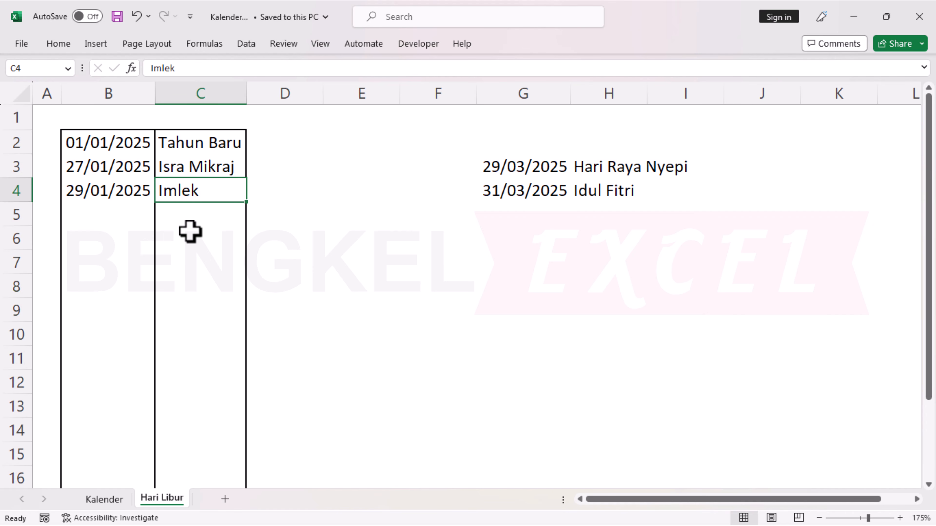
Extend the NETWORKDAYS.INTL conditional formatting rule for A4:G8 in Kalender to =NETWORKDAYS.INTL(A4;A4;11;'Hari Libur'!$B:$B)=0 and apply it.
left_click(105, 500)
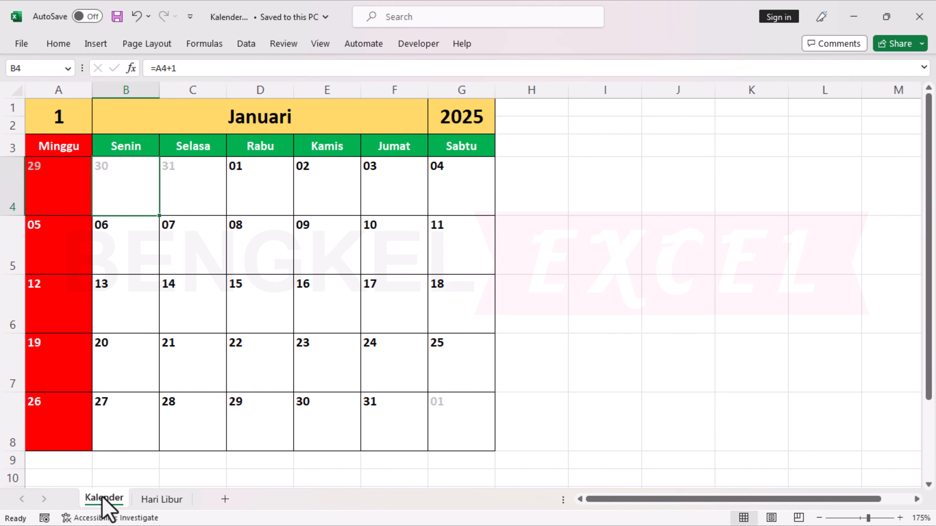
left_click_drag(66, 175, 449, 424)
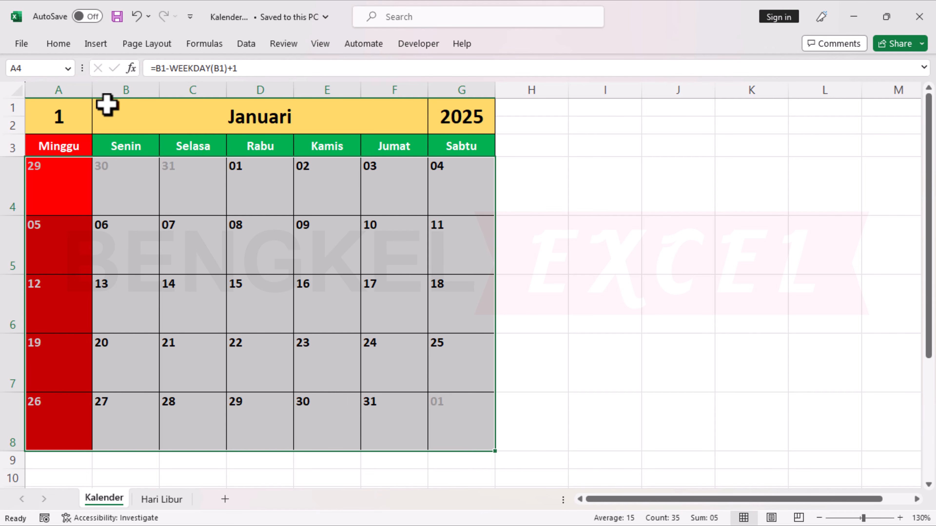
left_click(65, 46)
left_click(584, 96)
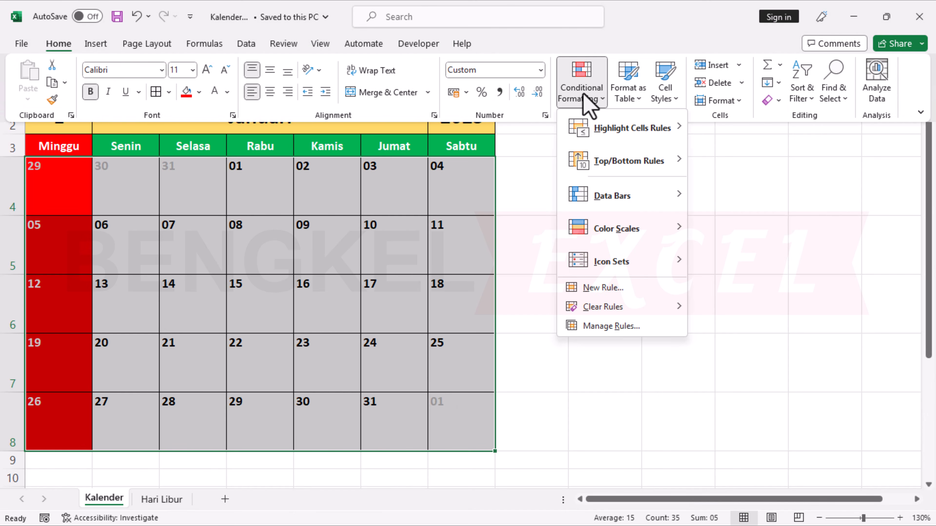
left_click(604, 326)
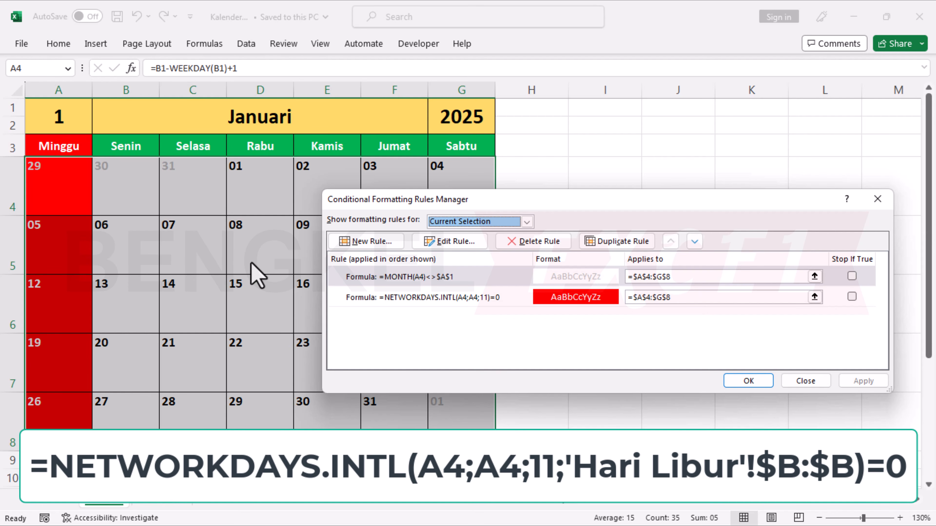
left_click(387, 303)
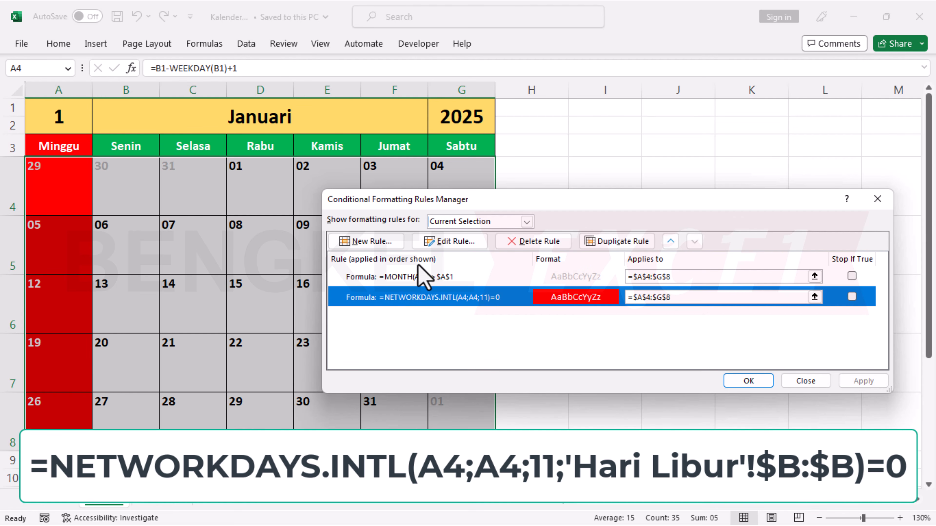
left_click(446, 241)
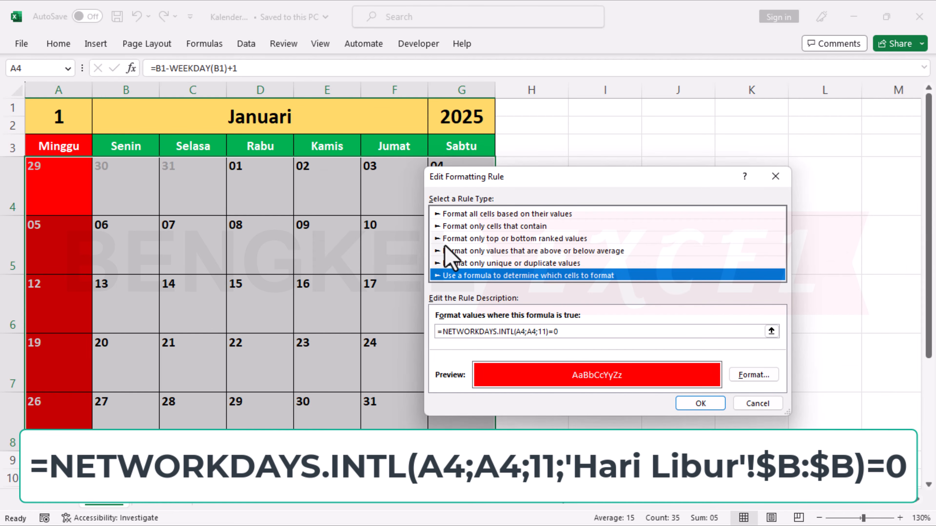
left_click(547, 331)
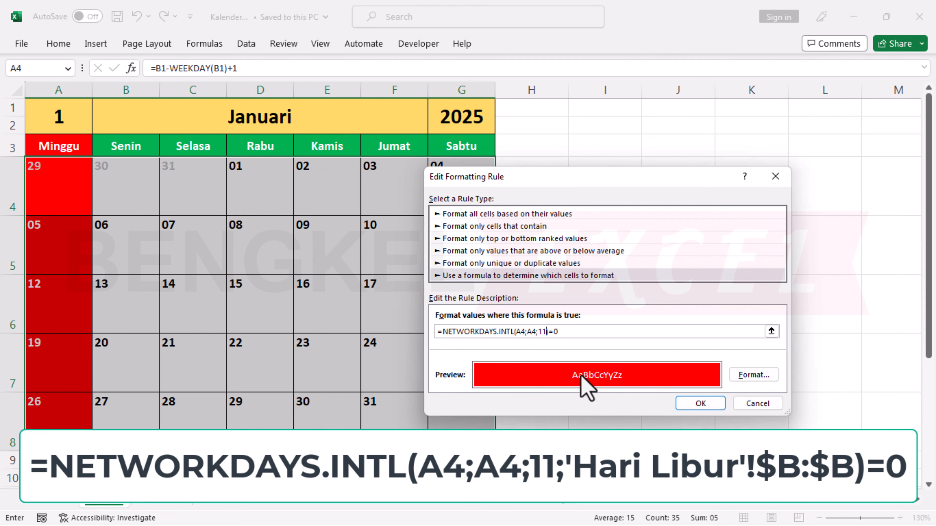
type(";")
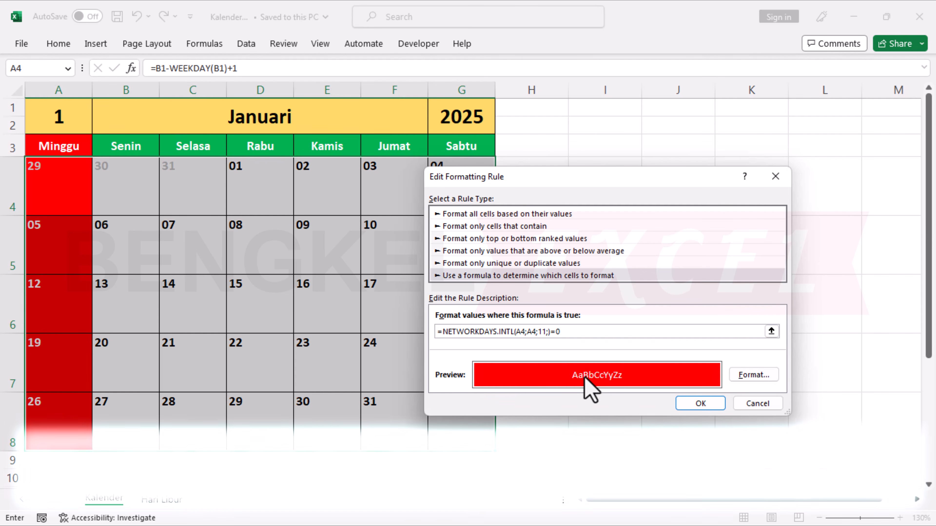
left_click(159, 500)
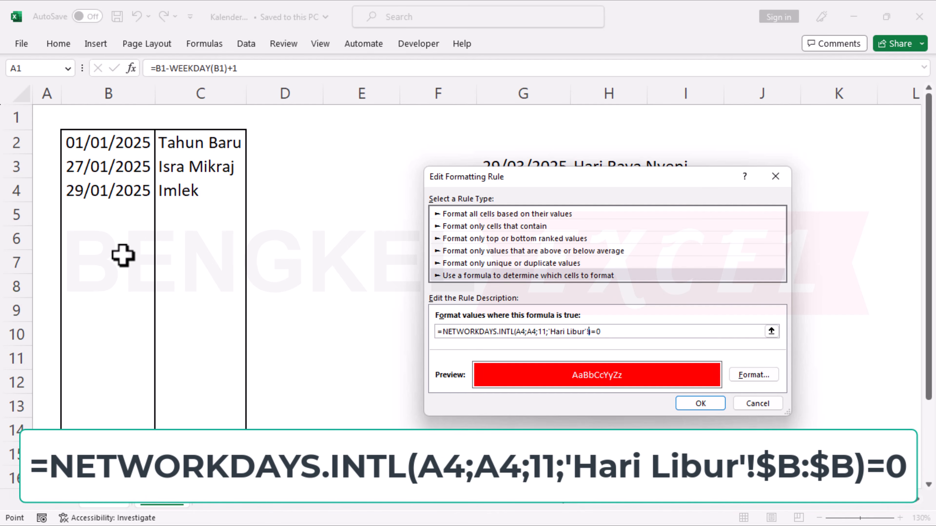
left_click(117, 92)
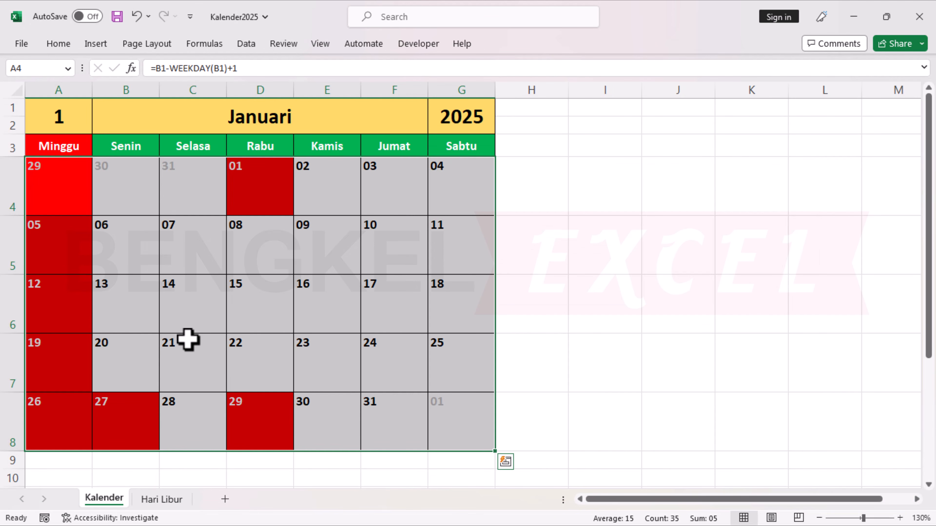
Compare the highlighted January dates in the calendar with the holiday dates listed in column B of Hari Libur.
left_click(278, 186)
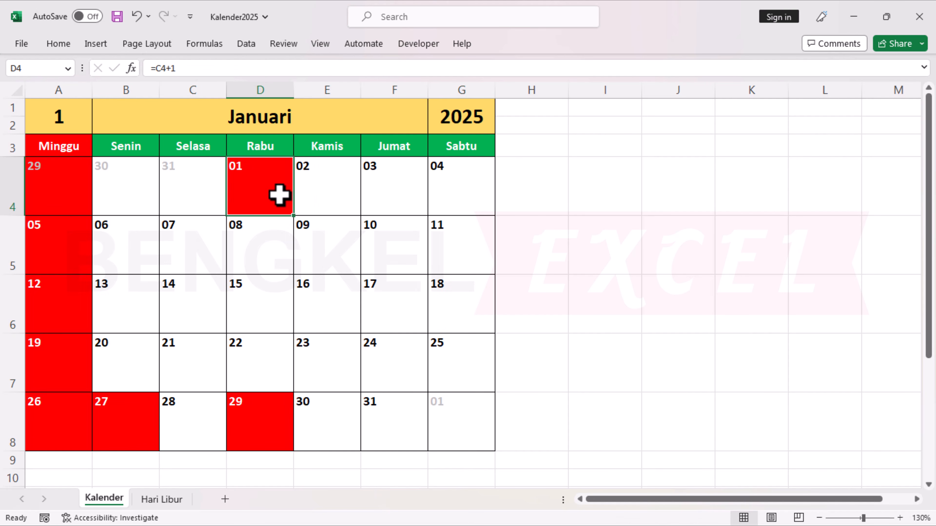
left_click(163, 499)
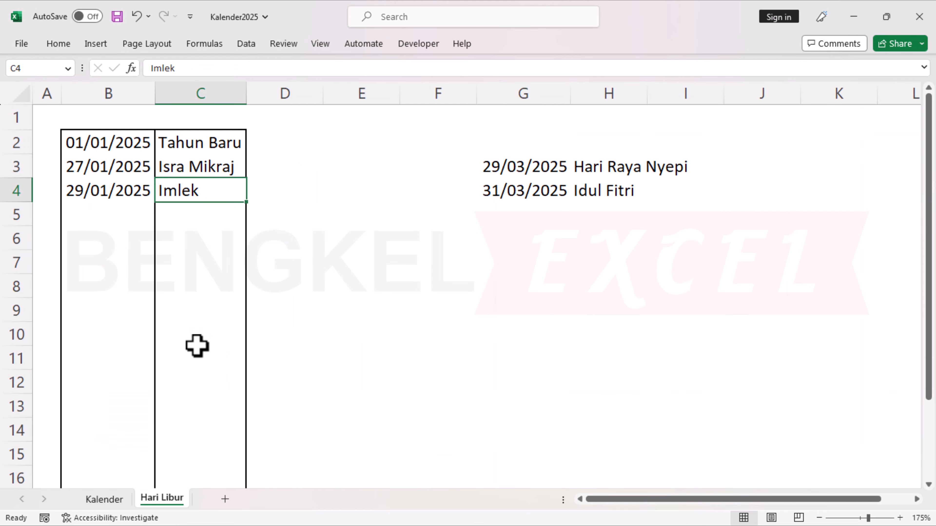
left_click(117, 163)
left_click(119, 199)
left_click(128, 125)
left_click(128, 162)
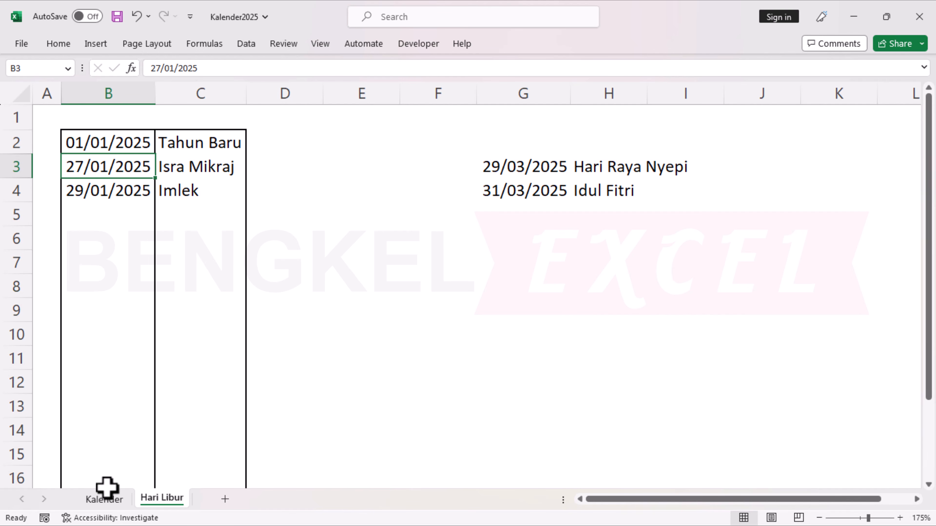
left_click(106, 498)
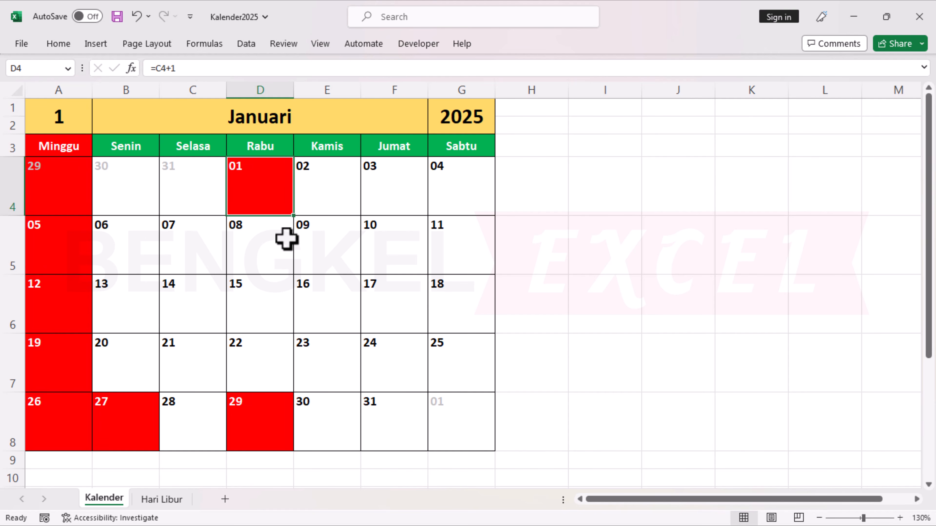
scroll(287, 238, "down", 1)
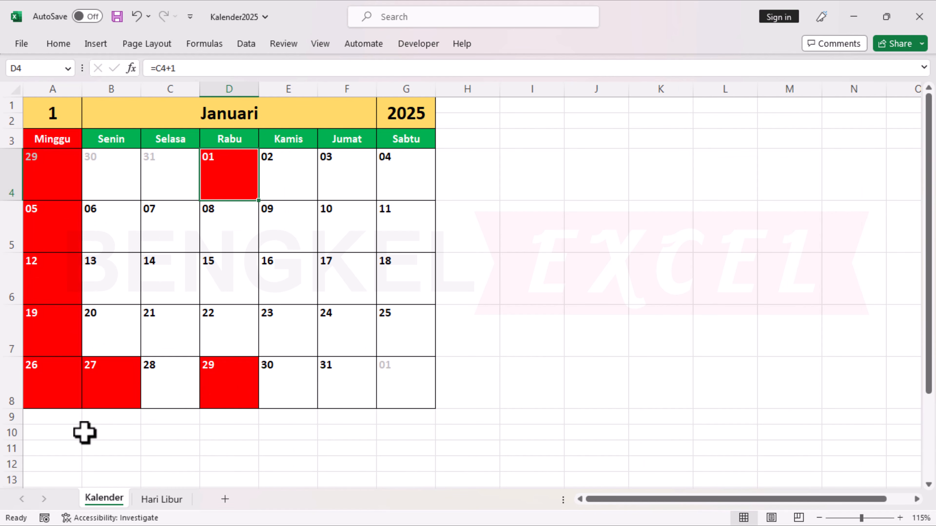
left_click(162, 499)
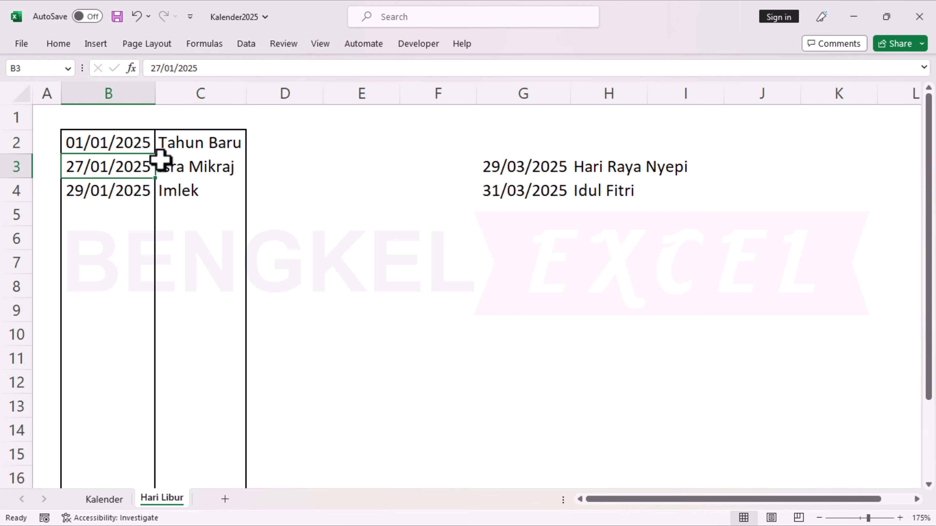
left_click(113, 500)
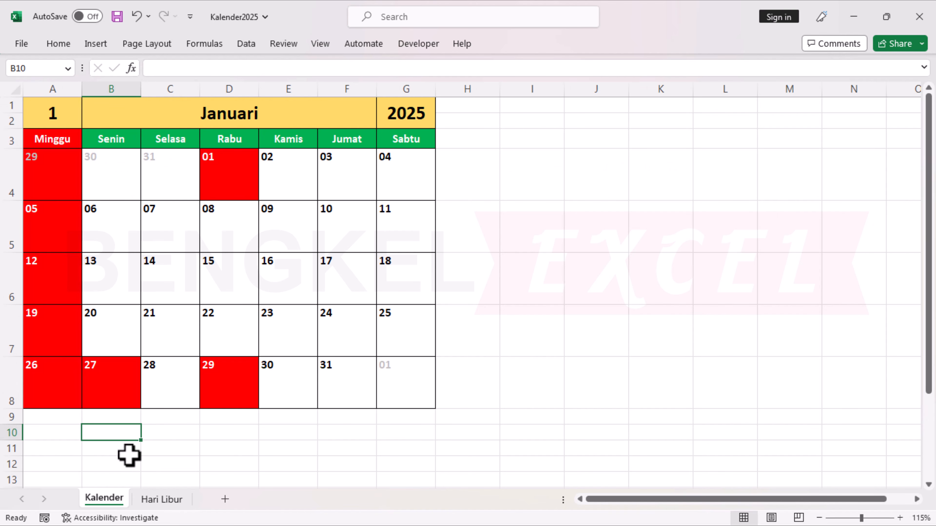
Link cell A10 below the calendar to the first holiday date with ='Hari Libur'!B2.
left_click(64, 429)
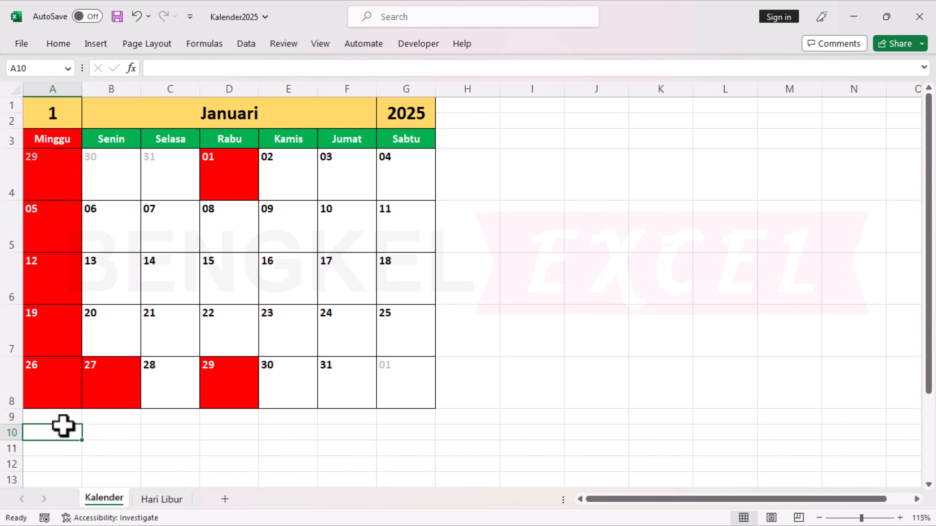
type("=")
left_click(162, 500)
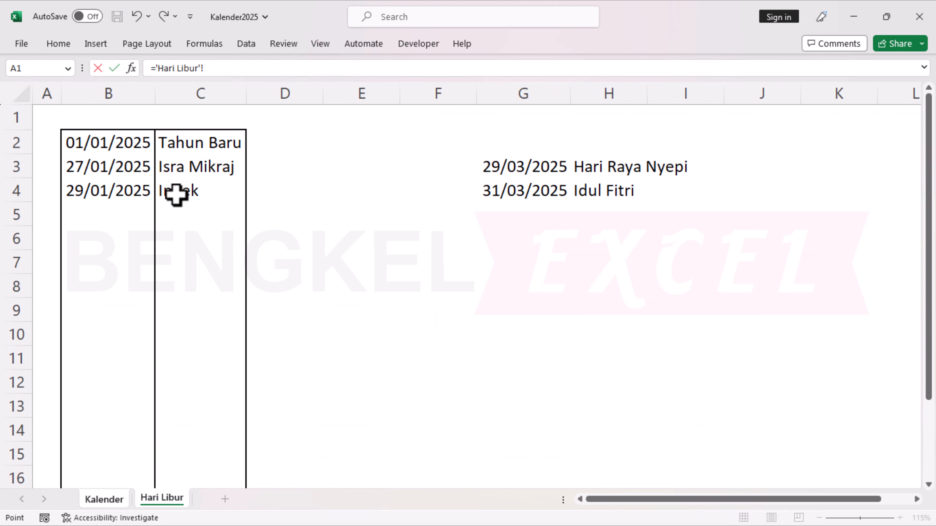
left_click(115, 137)
key("Return")
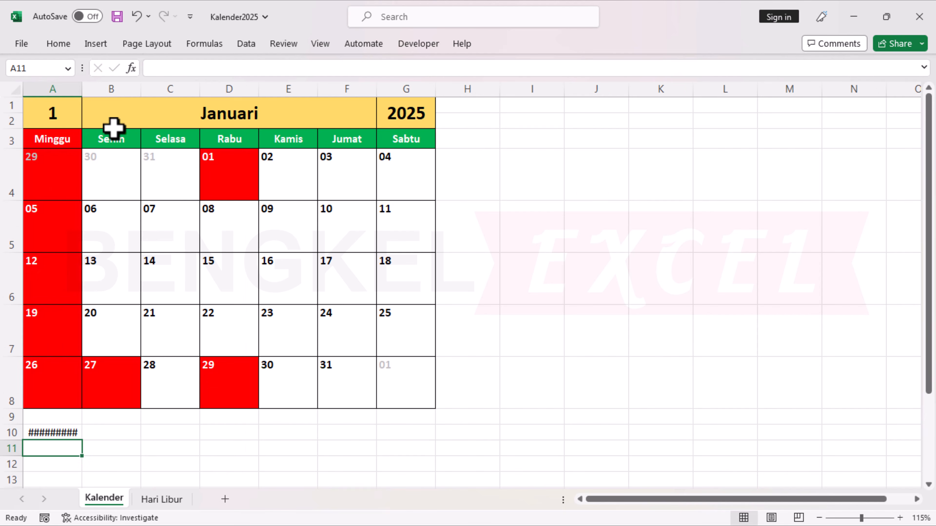
Apply the custom number format dd to cell A10 on the Kalender sheet.
left_click(58, 432)
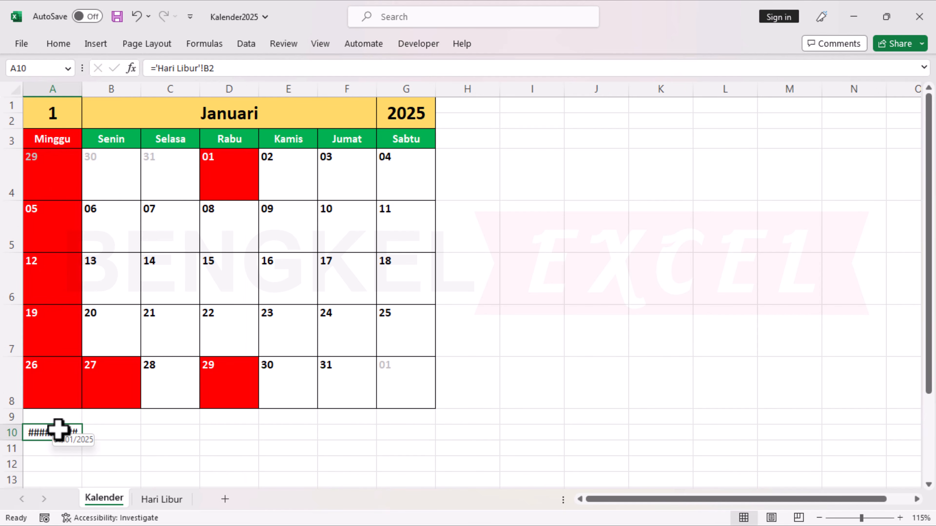
key("ctrl+1")
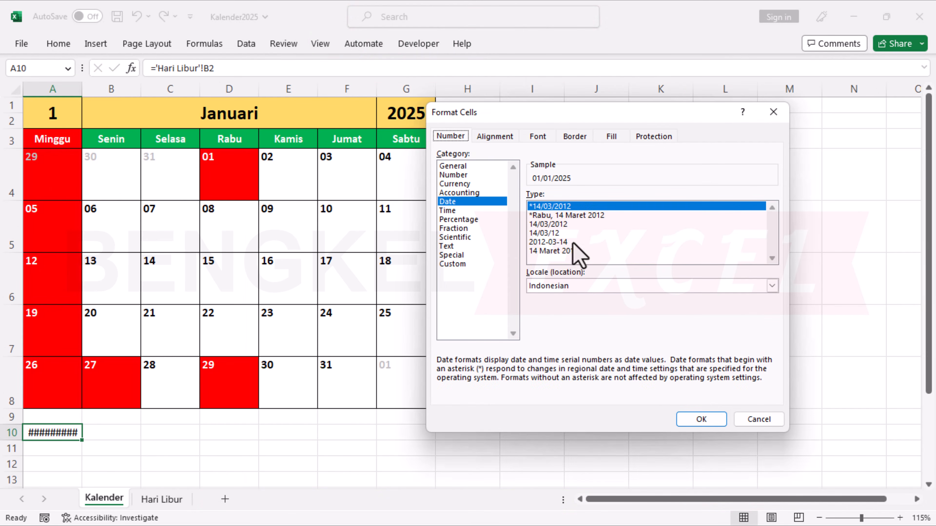
left_click(455, 264)
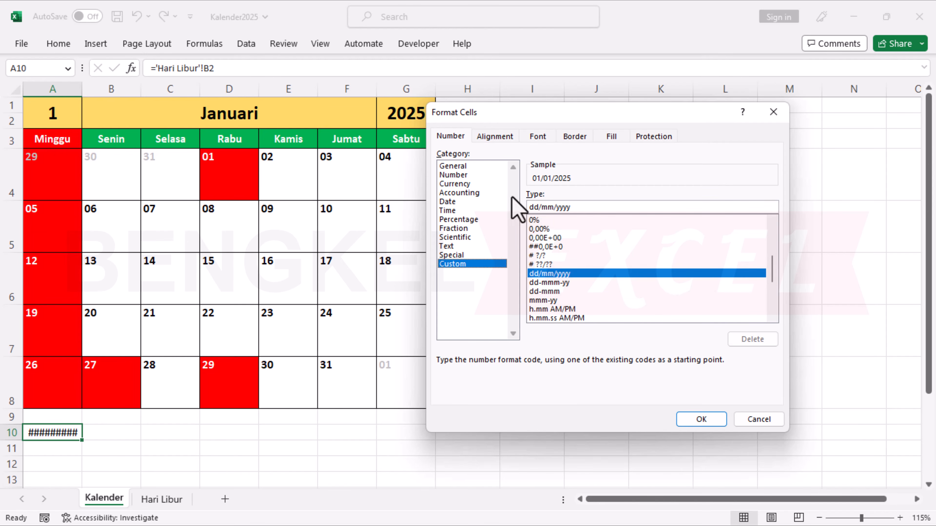
type("dd")
key("Return")
Fill the holiday date formula from A10 down to A12 and make the three cells bold.
left_click_drag(82, 440, 79, 465)
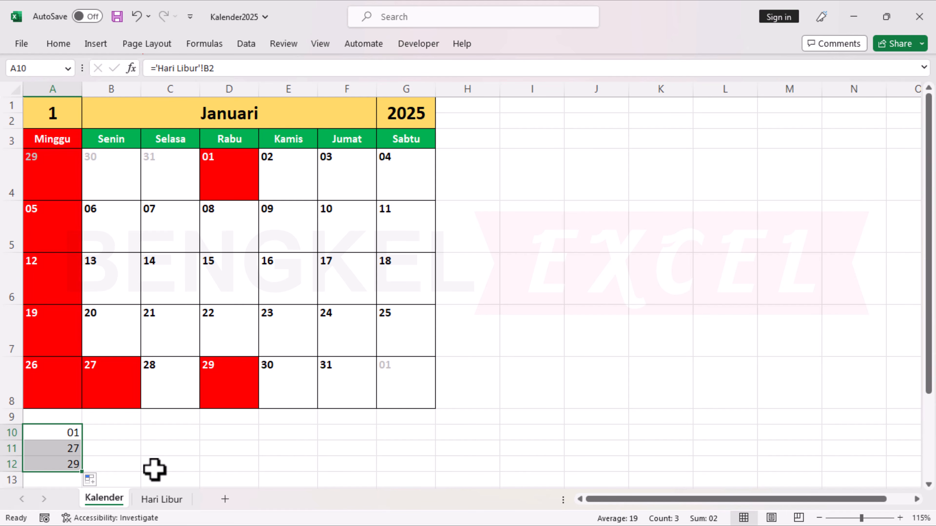
key("ctrl+b")
left_click(70, 438)
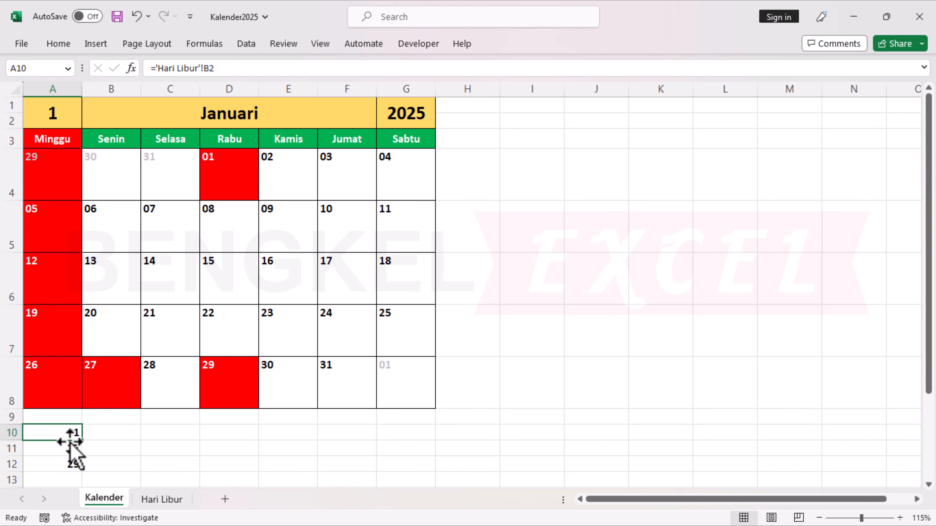
Enter =B2 in cell A2 of the Hari Libur sheet, beside the first holiday date.
left_click(158, 500)
left_click(109, 189)
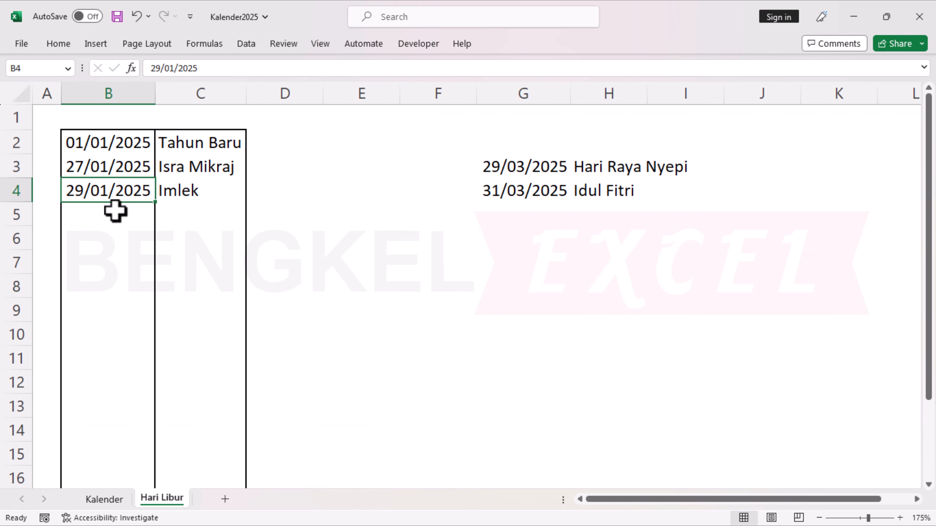
left_click(46, 142)
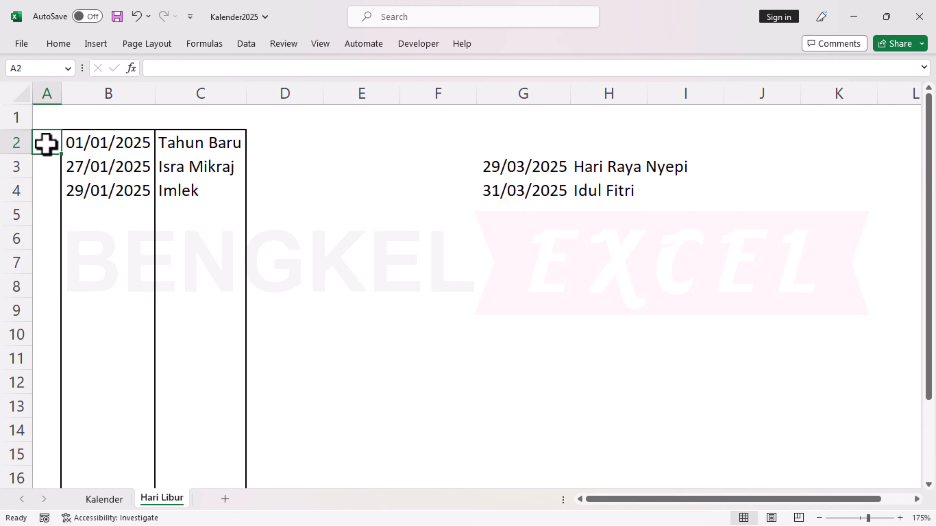
type("=")
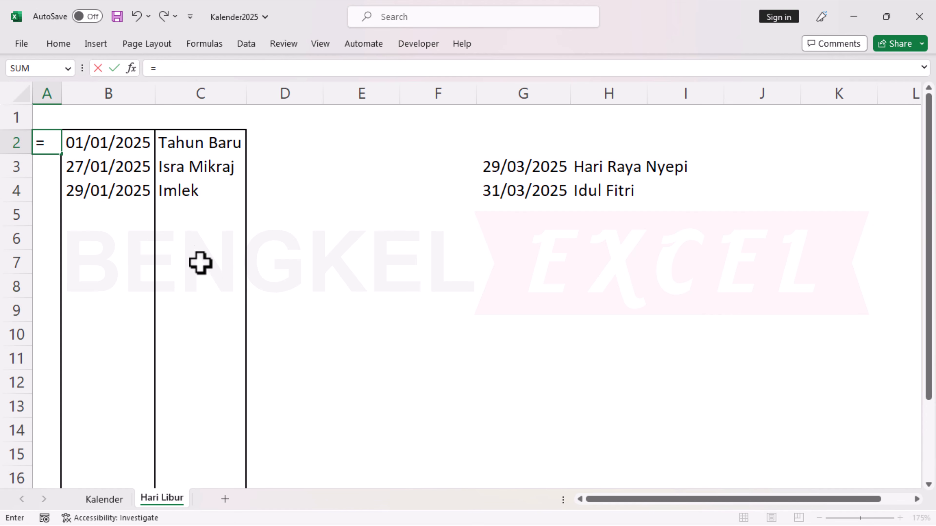
left_click(94, 141)
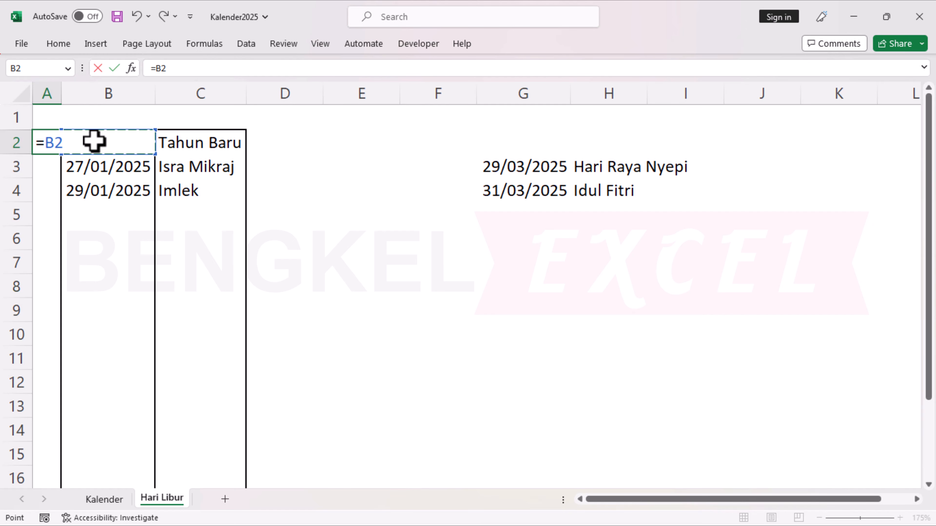
key("Return")
Give A2 in Hari Libur the custom number format DD and fill its formula down to A10.
left_click(52, 133)
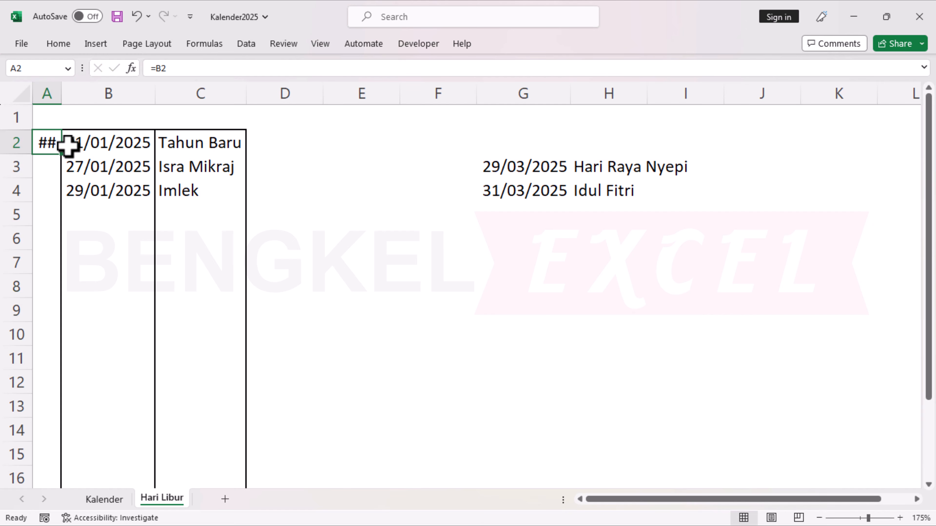
key("ctrl+1")
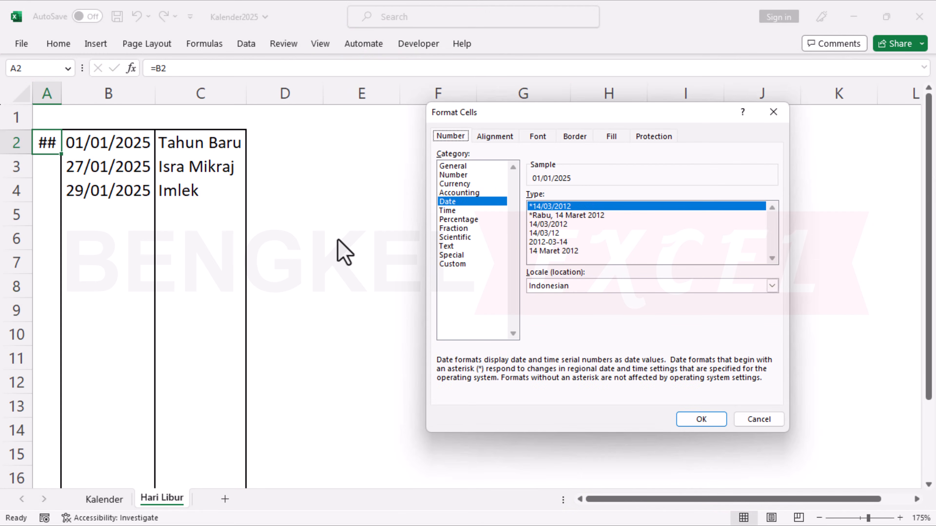
left_click(459, 265)
left_click_drag(571, 207, 529, 207)
type("DD")
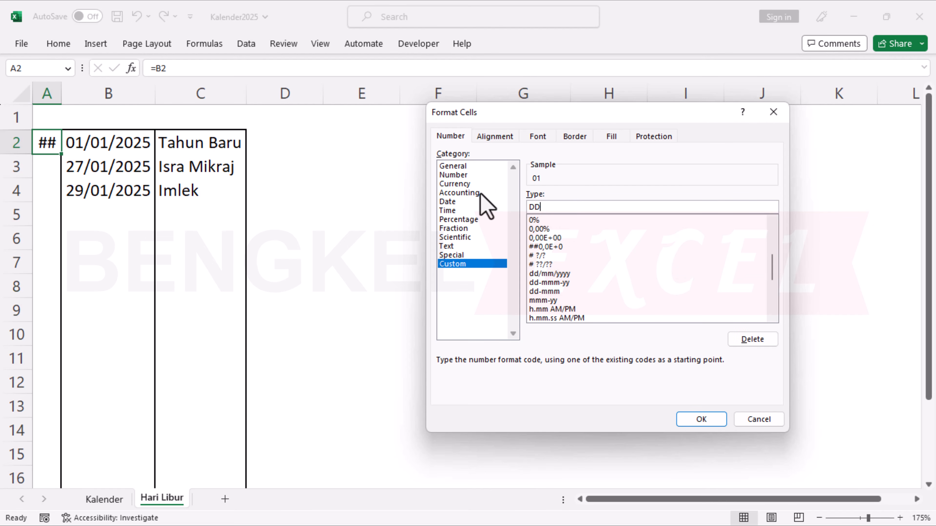
key("Return")
left_click_drag(62, 158, 65, 345)
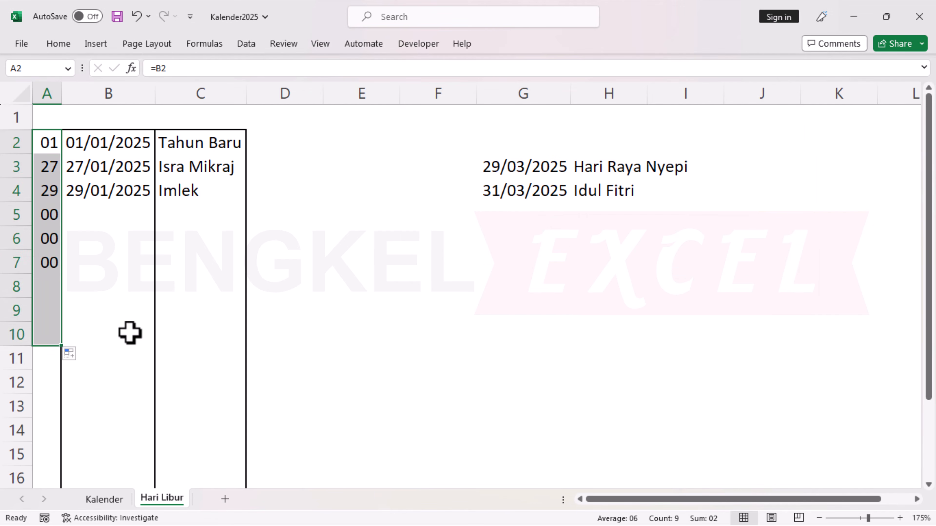
left_click(124, 230)
Enter =VLOOKUP(A10;'Hari Libur'!$A:$C;3;FALSE) in cell B10 of the Kalender sheet to return the first holiday's name.
left_click(106, 500)
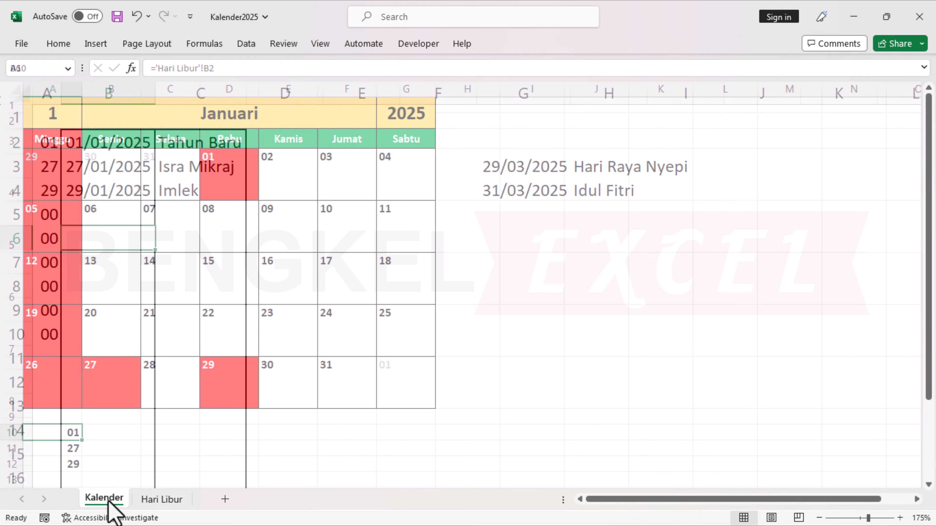
left_click(122, 434)
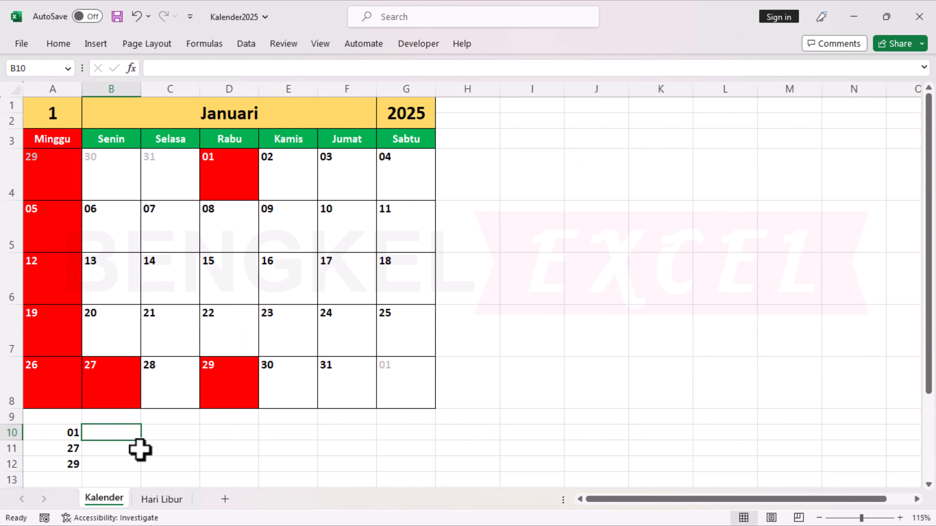
type("=")
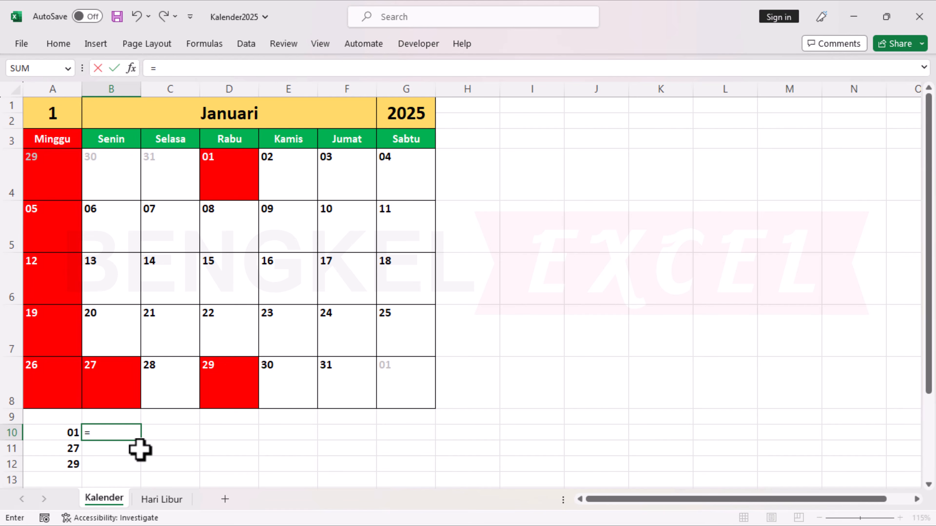
type("VLOO")
double_click(140, 449)
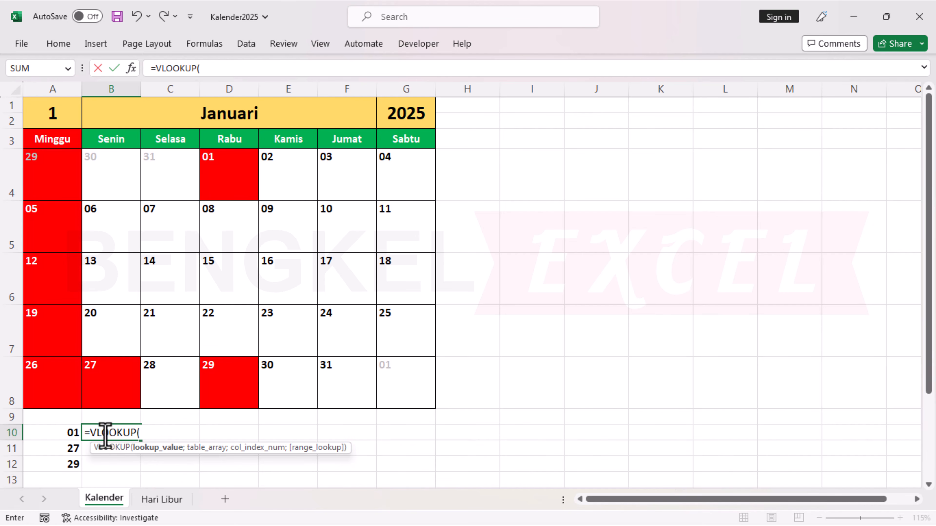
left_click(53, 433)
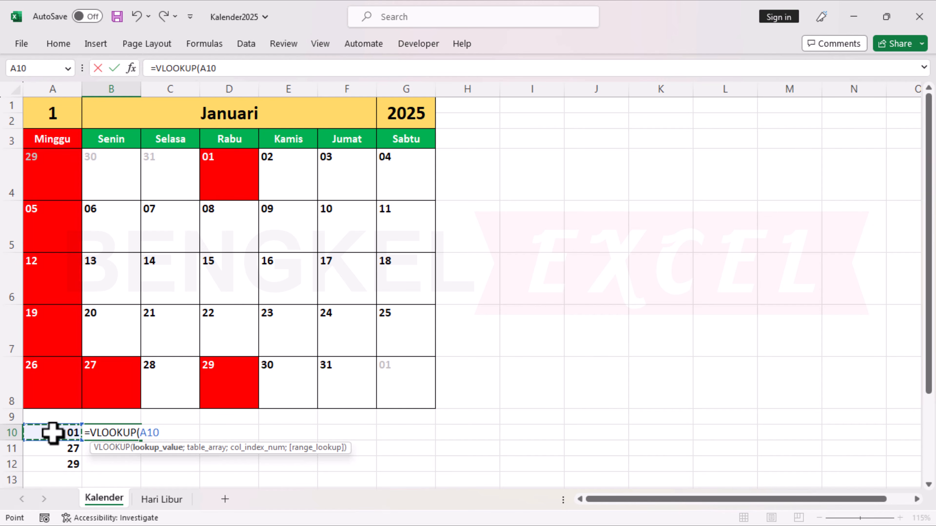
type(";")
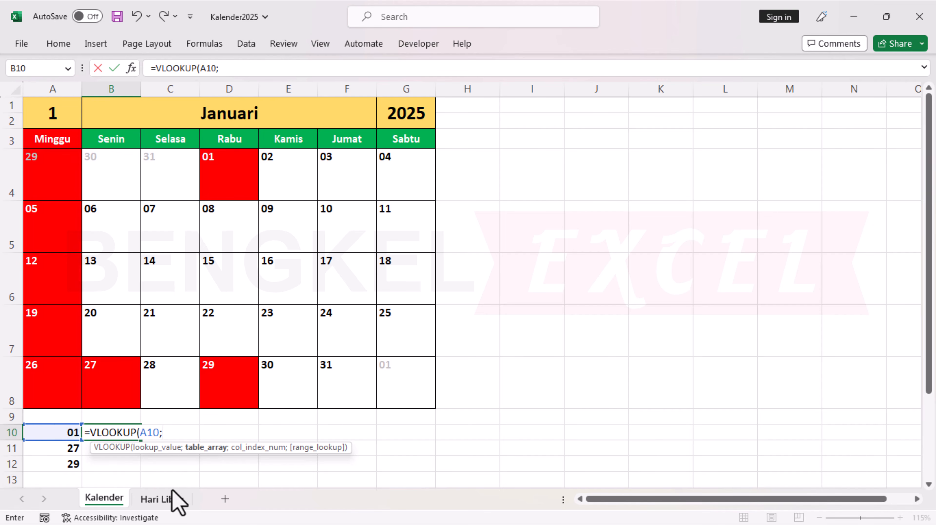
left_click(168, 500)
left_click_drag(50, 91, 200, 93)
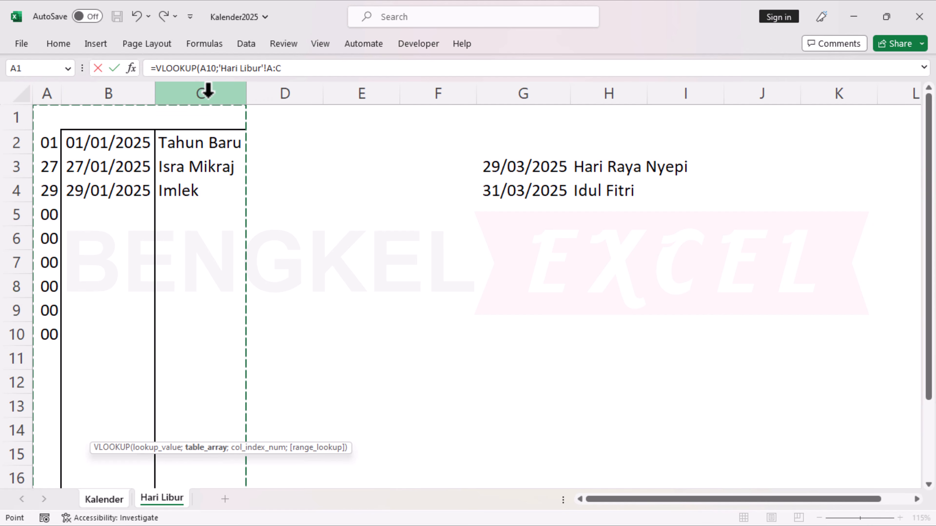
type(";")
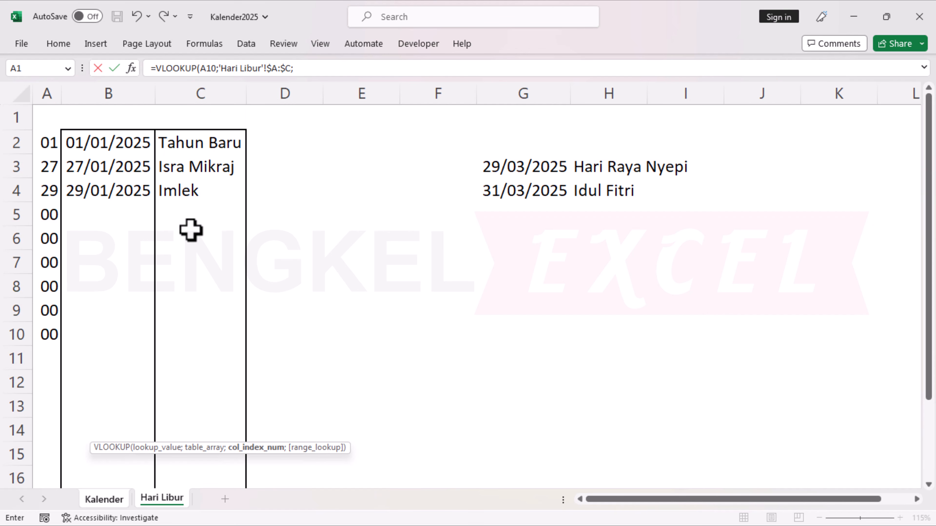
type("3;")
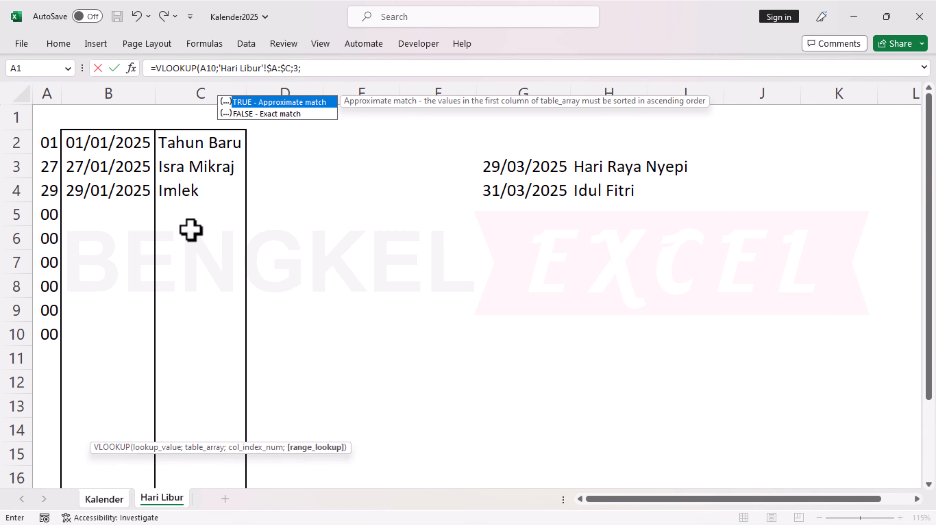
type("FALSE)")
key("Return")
Fill the VLOOKUP holiday name formula from B10 down to B12 and check the filled cells.
left_click(131, 435)
left_click_drag(141, 440, 177, 465)
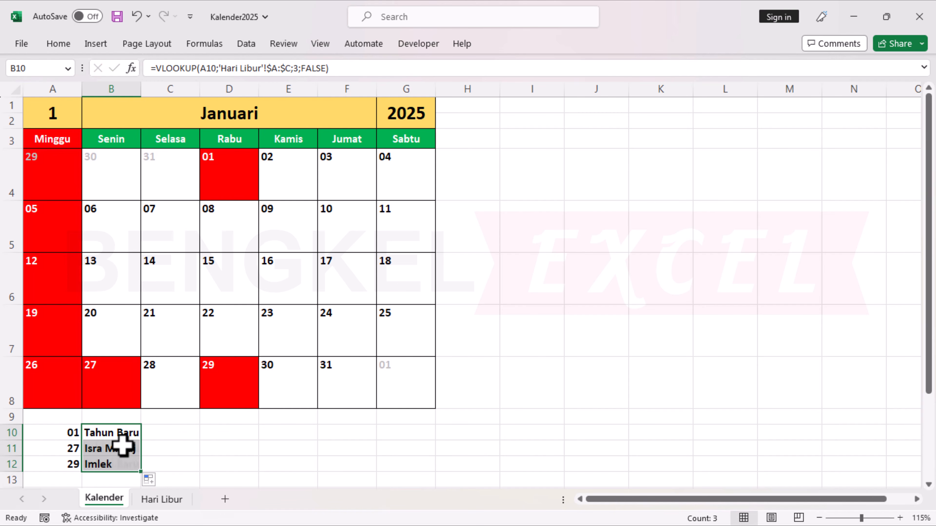
left_click(180, 448)
left_click(122, 448)
left_click(109, 466)
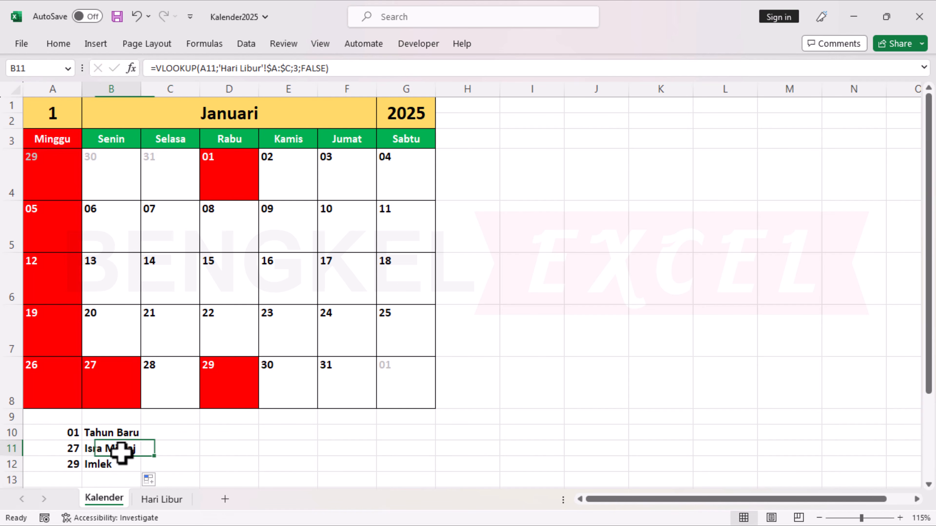
left_click(131, 433)
left_click(170, 430)
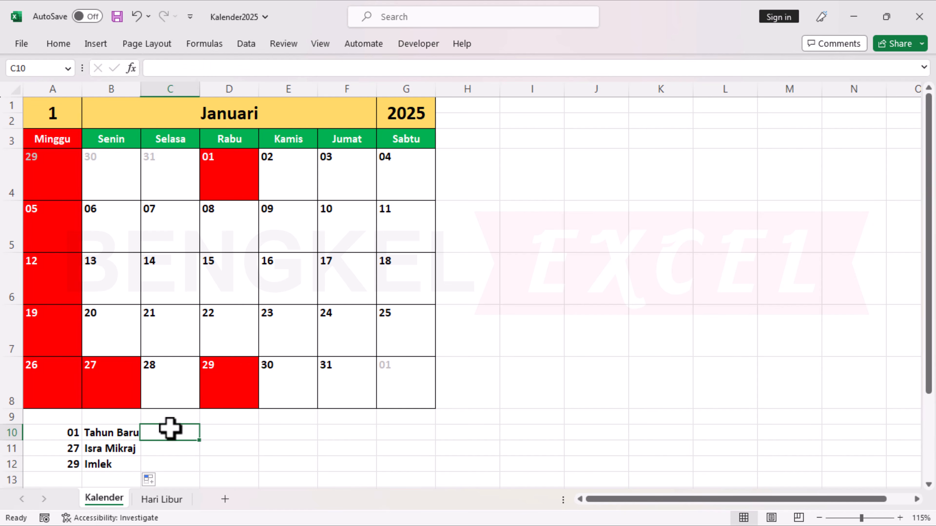
Set the month number in A1 of the Kalender sheet to 2.
left_click(71, 115)
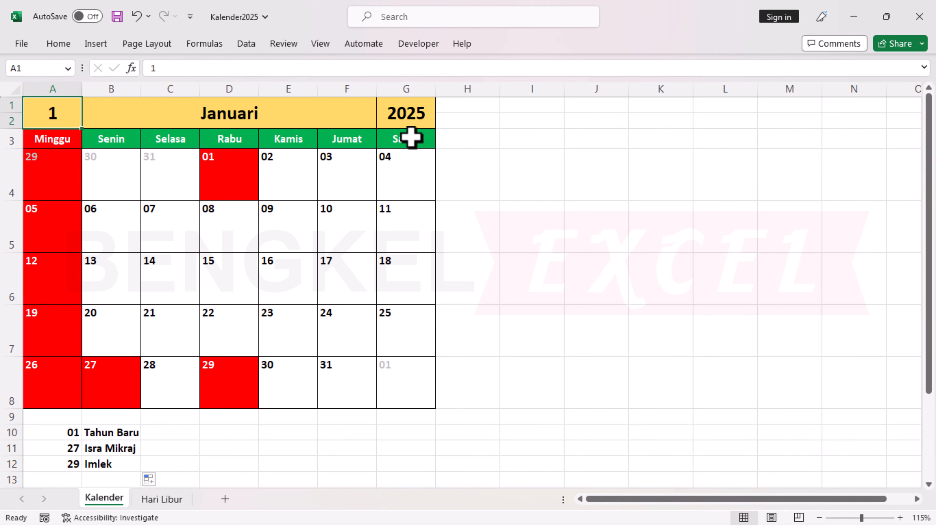
type("2")
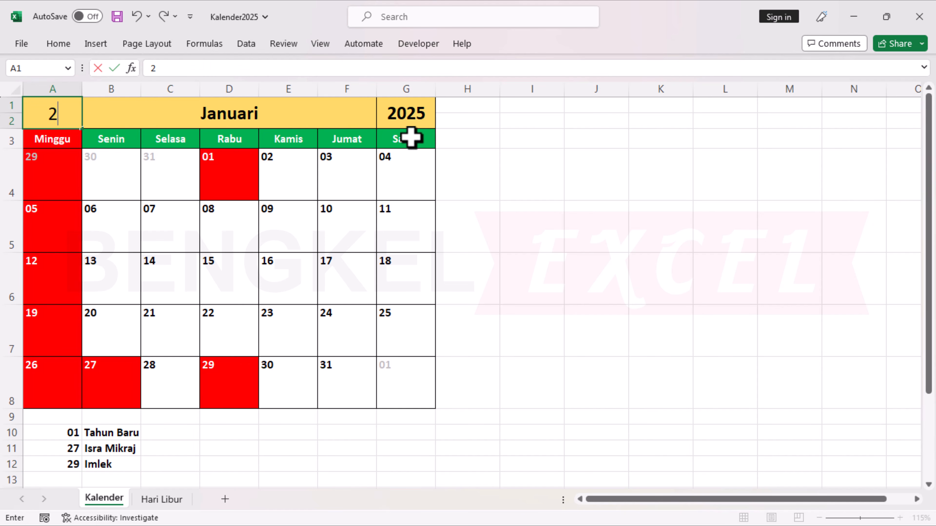
left_click(475, 181)
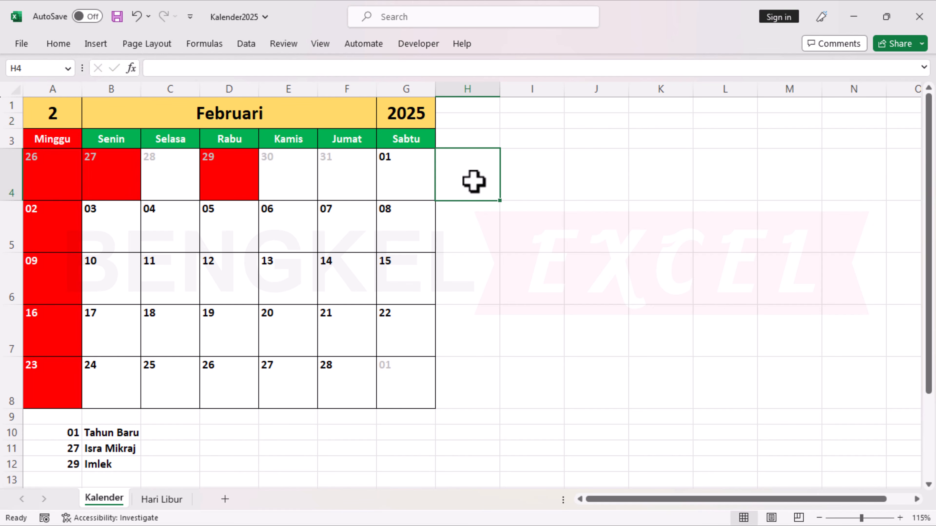
Examine the holiday list's source formula in A10 and the date cells B2 to B10 on the Hari Libur sheet.
left_click(73, 434)
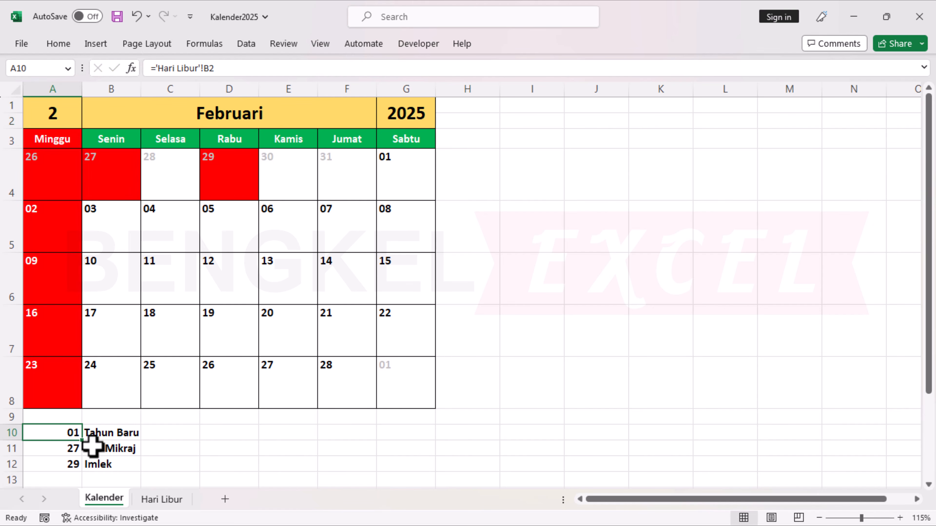
left_click(165, 502)
left_click(90, 146)
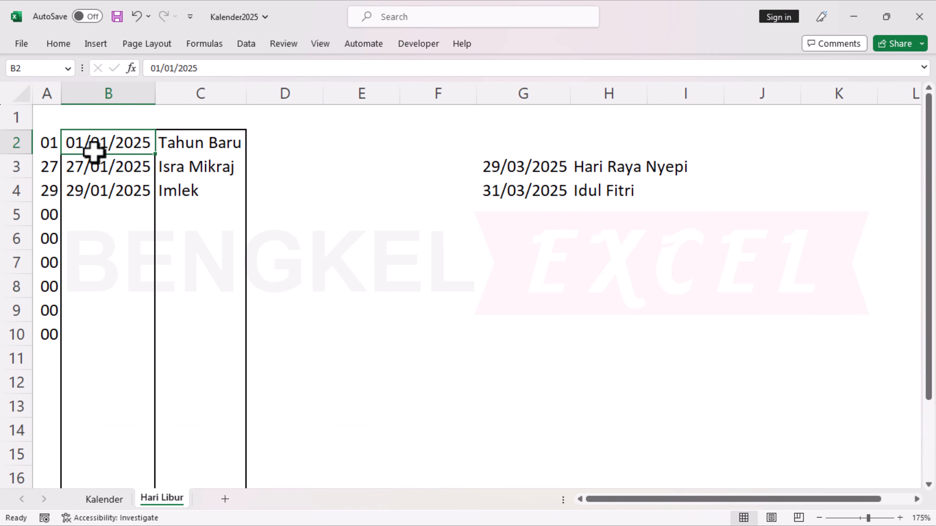
left_click(113, 187)
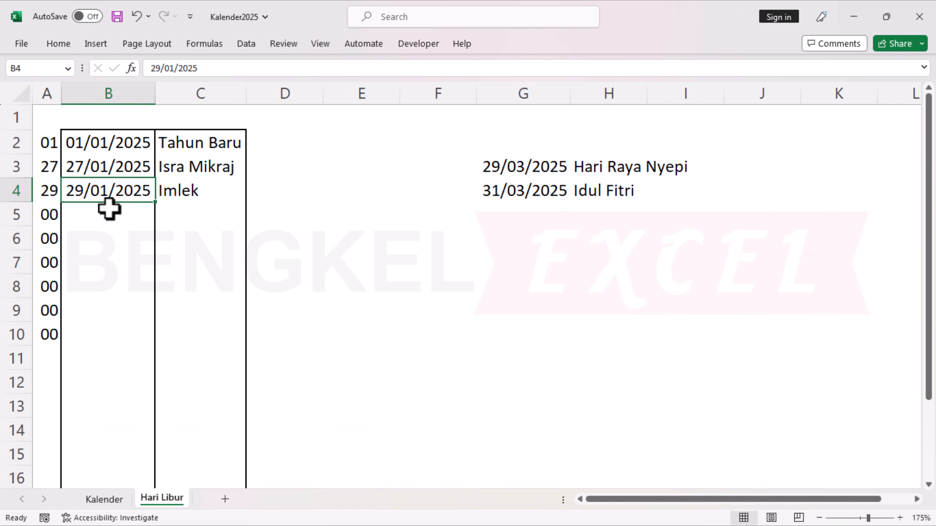
left_click(107, 217)
left_click(102, 240)
left_click(101, 263)
left_click(103, 310)
left_click(98, 288)
left_click(94, 312)
left_click(88, 341)
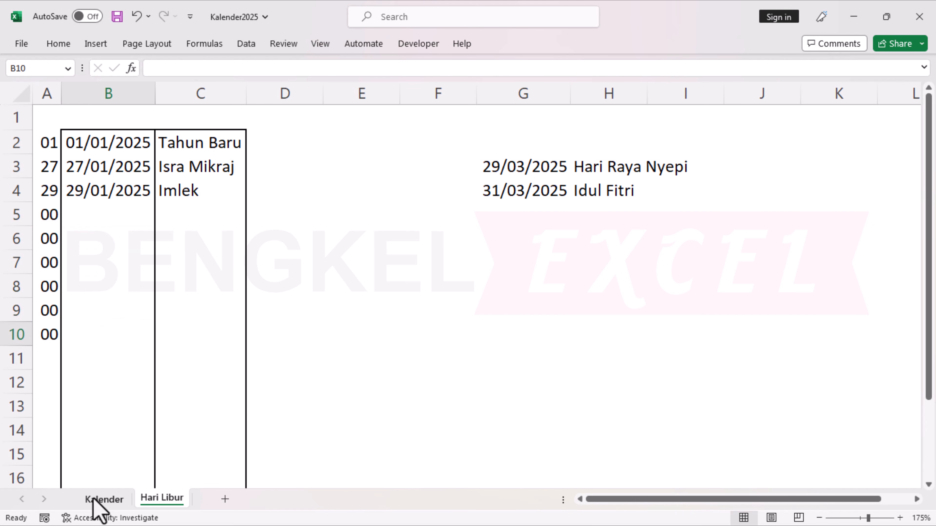
left_click(96, 500)
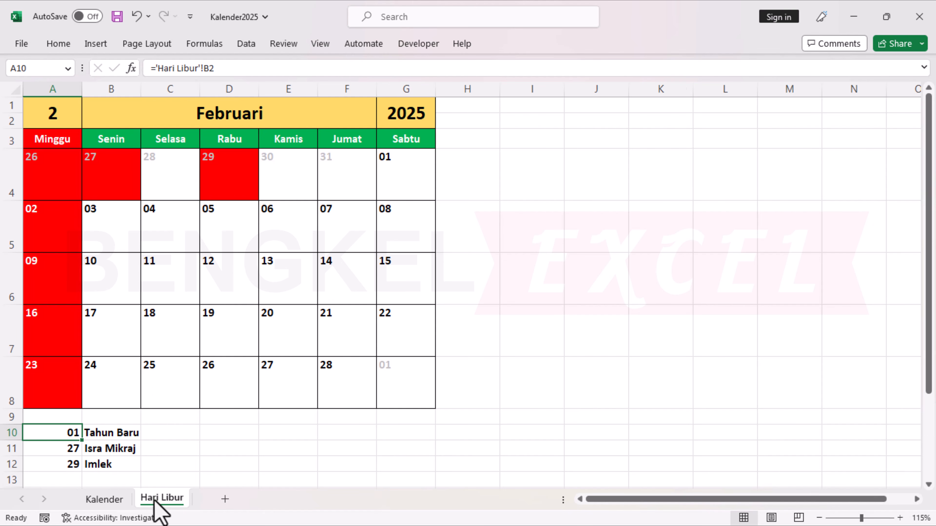
Clear the January holiday dates in B2:B4 and their names in column C of the Hari Libur sheet.
left_click(153, 502)
left_click(91, 145)
left_click_drag(90, 145, 96, 184)
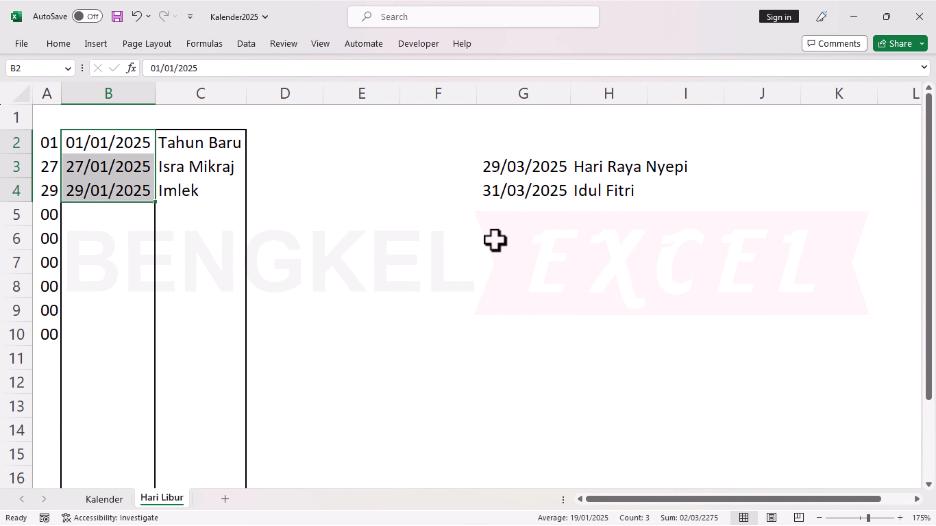
key("Delete")
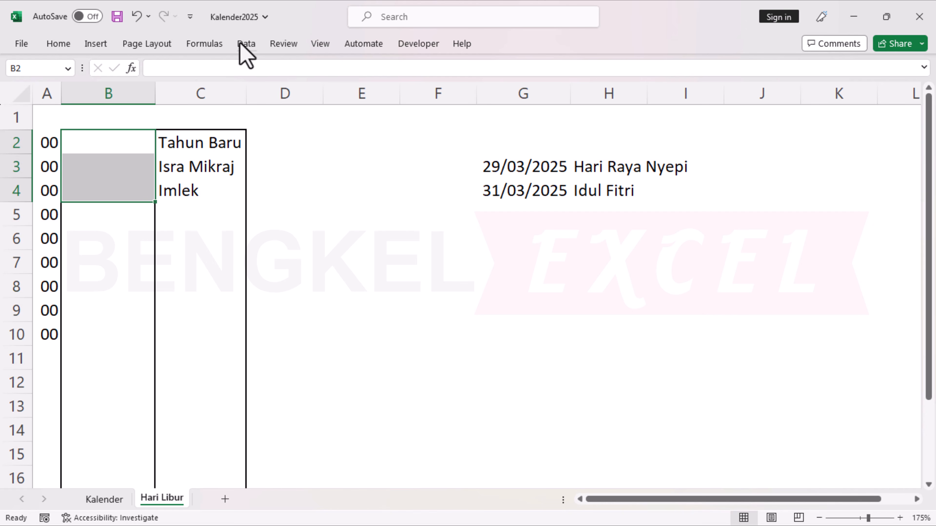
left_click_drag(181, 141, 169, 209)
key("Delete")
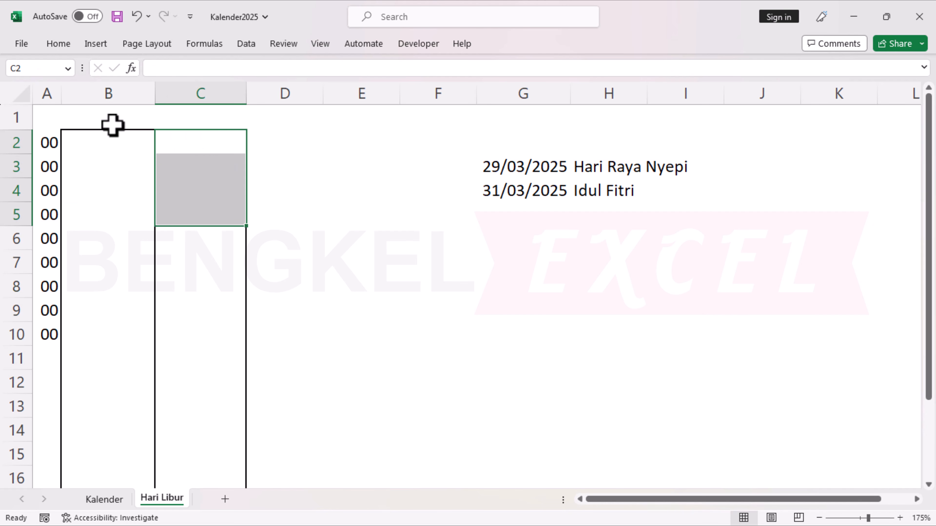
Enter the holiday dates 29/03/2025 in B2 and 31/03/2025 in B3 of the Hari Libur sheet.
left_click(111, 142)
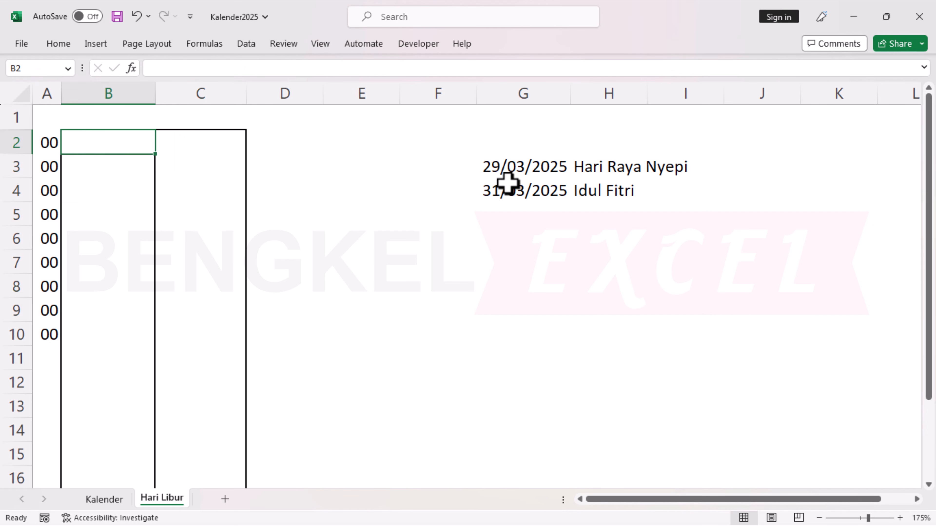
type("29/")
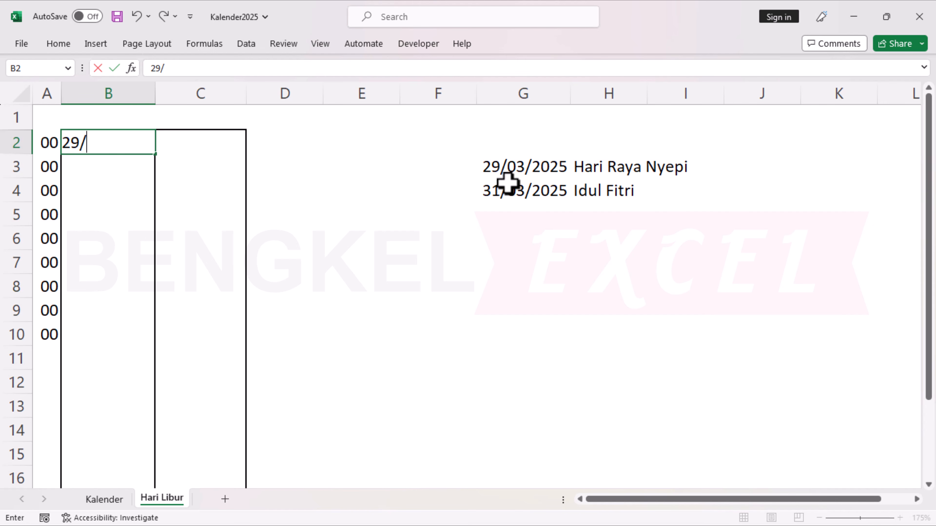
key("Return")
type("31/0")
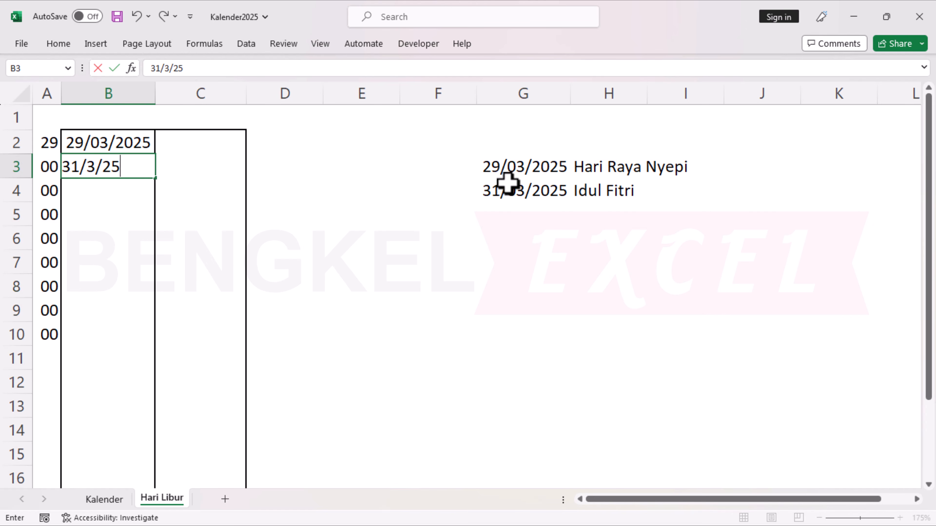
type("3/2025")
key("Tab")
Copy the names Hari Raya Nyepi and Idul Fitri from H3:H4 into C2:C3 beside the March dates.
left_click(581, 166)
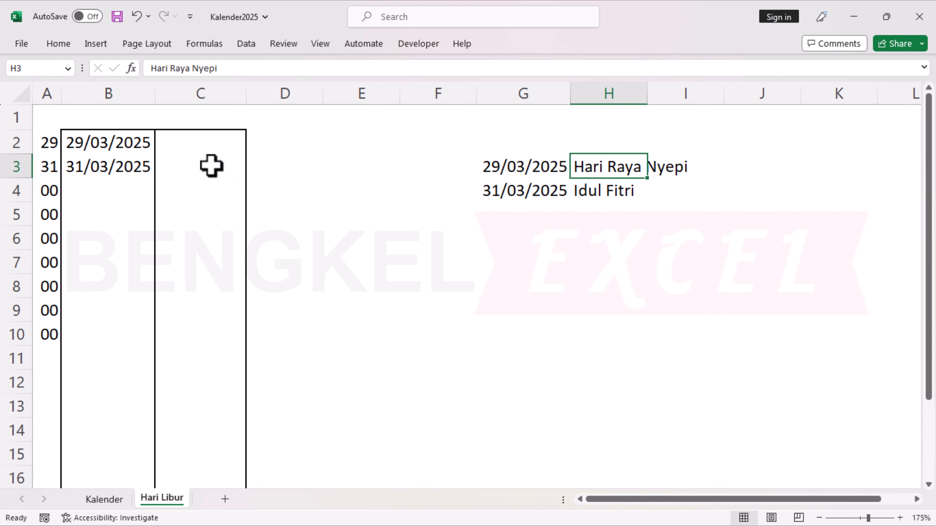
left_click(594, 191, "ctrl")
key("ctrl+c")
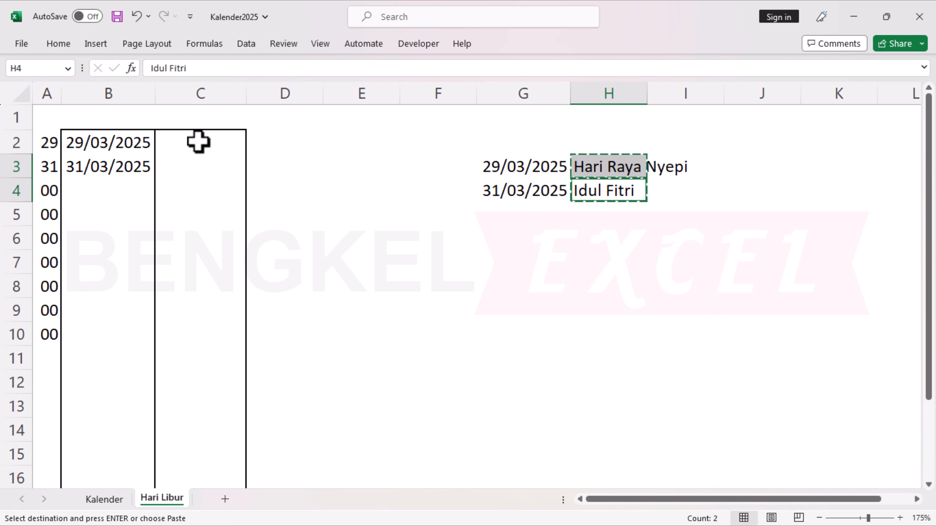
right_click(204, 143)
left_click(251, 187)
left_click(366, 244)
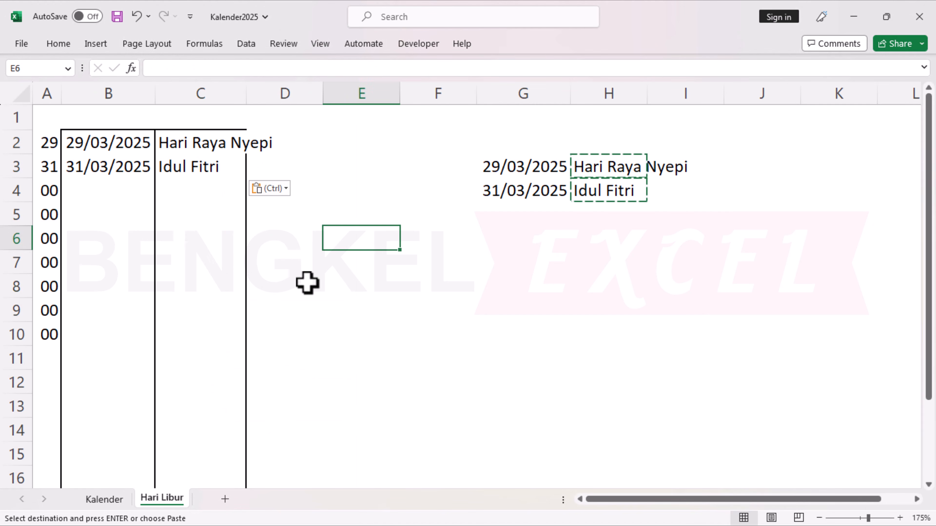
Set the month number in A1 of the Kalender sheet to 3 for Maret.
left_click(111, 501)
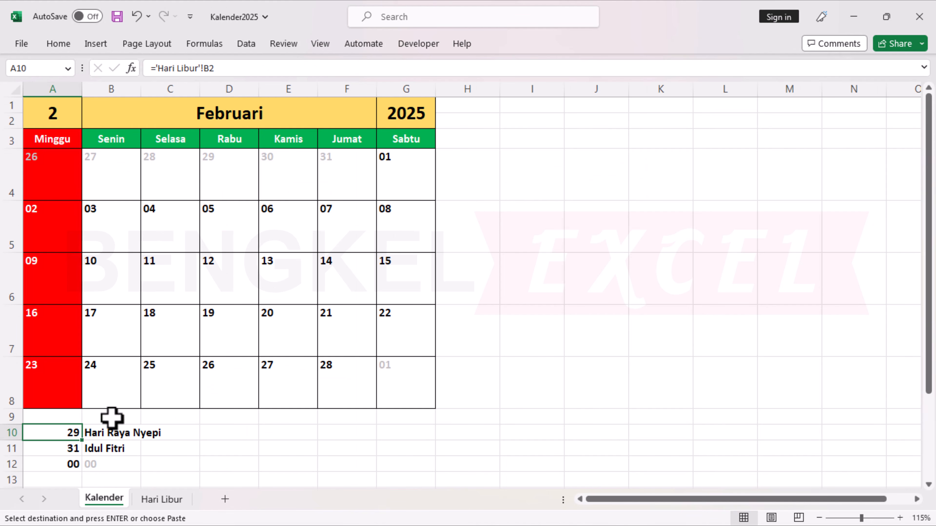
left_click(106, 435)
left_click(55, 115)
type("3")
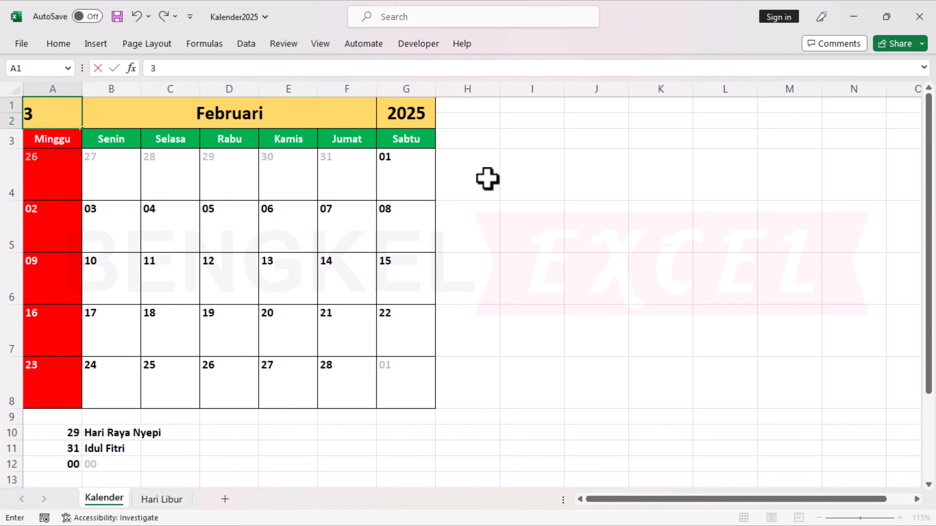
key("Return")
key("Up")
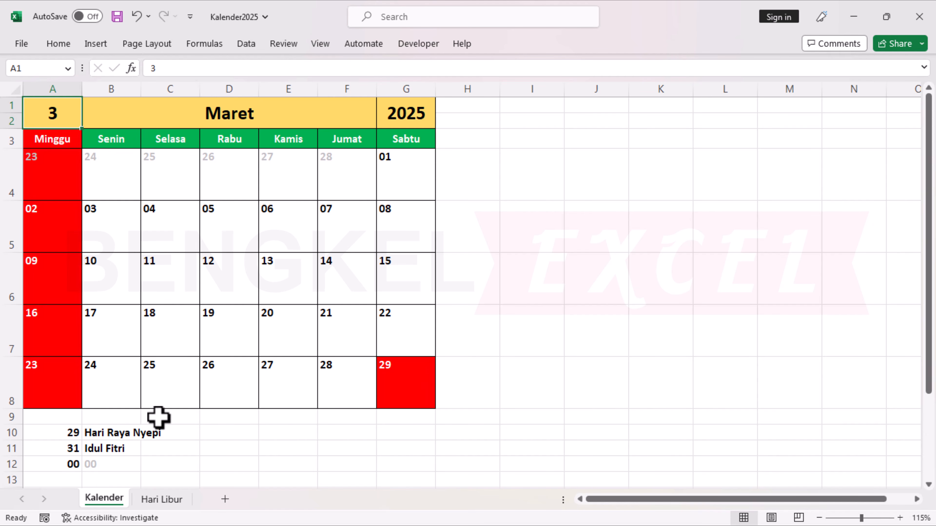
Fill the date row A8:G8 down into row 9 of the Kalender sheet and set row 9's height to 50.
left_click_drag(26, 386, 395, 435)
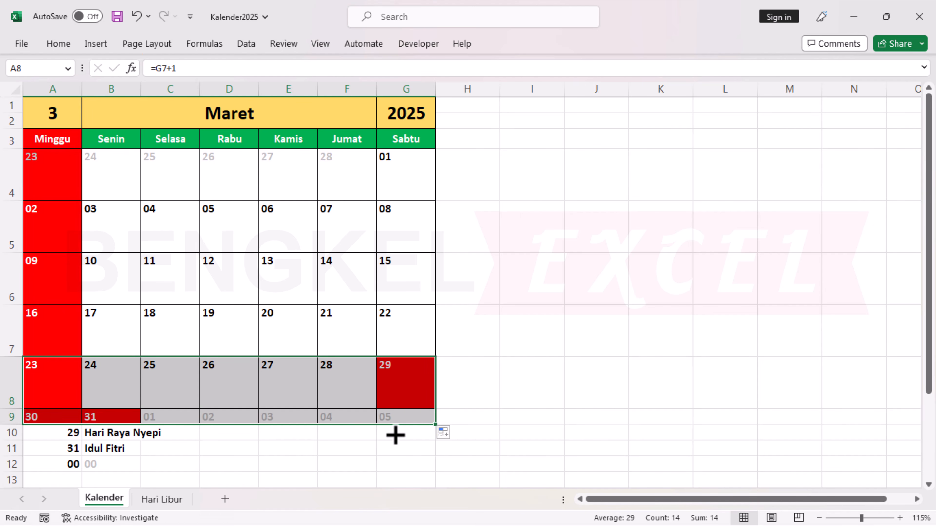
mouse_move(16, 426)
left_mouse_down()
mouse_move(17, 446)
mouse_move(11, 429)
left_mouse_up()
right_click(13, 439)
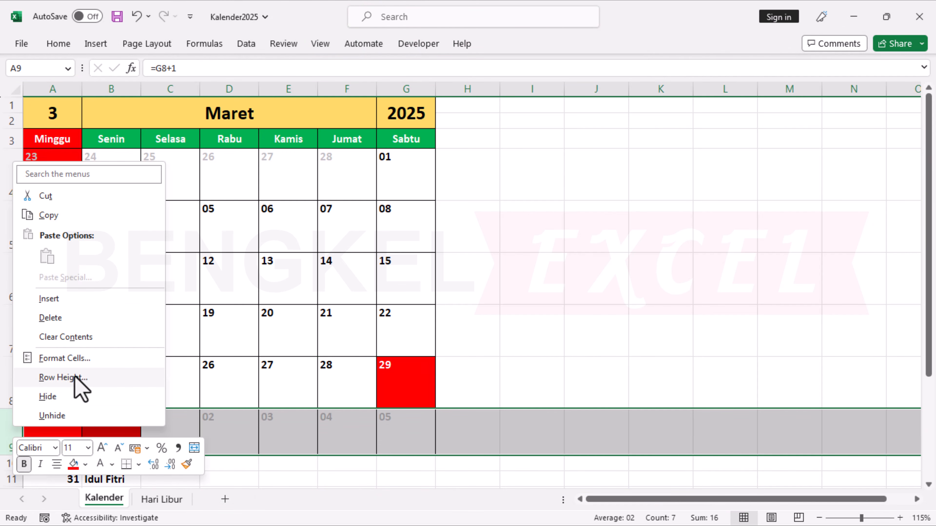
left_click(63, 377)
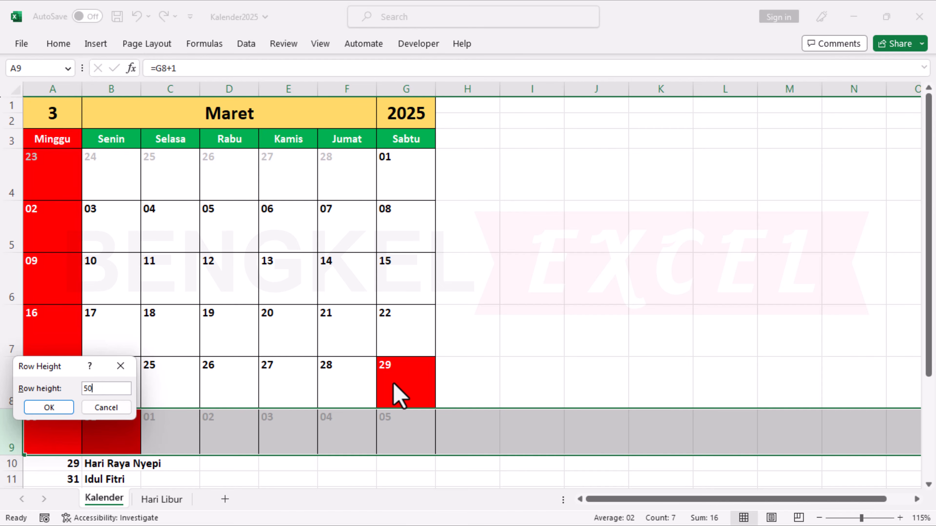
key("Return")
left_click(599, 333)
scroll(218, 371, "down", 1)
scroll(218, 370, "down", 1)
scroll(216, 370, "up", 3)
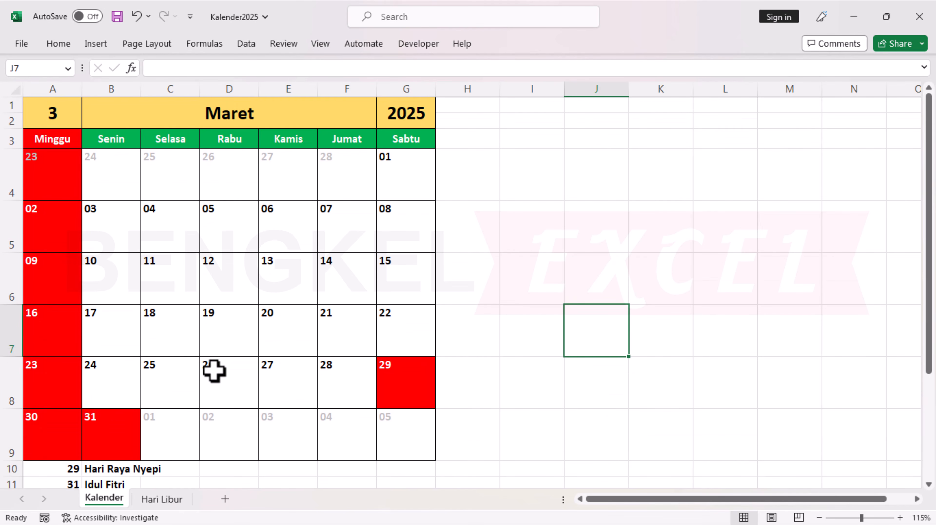
scroll(225, 349, "down", 1)
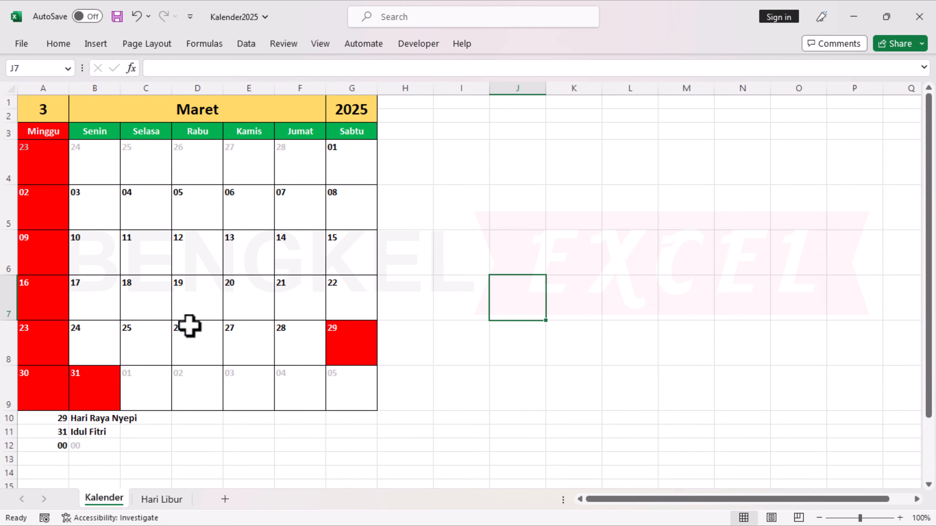
scroll(188, 324, "up", 1)
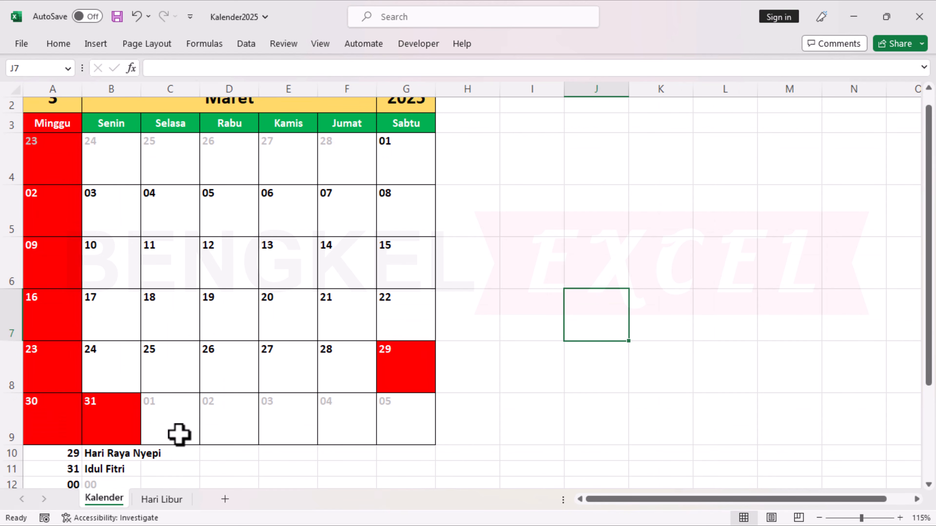
Test the Kalender sheet by setting the month number in A1 to 1, then to 2.
key("ctrl+Home")
type("1")
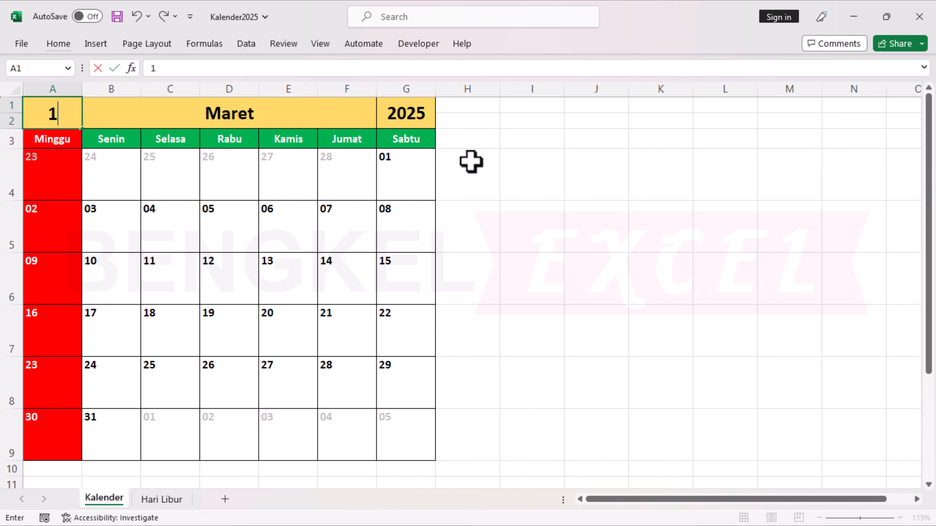
key("Return")
key("Up")
type("2")
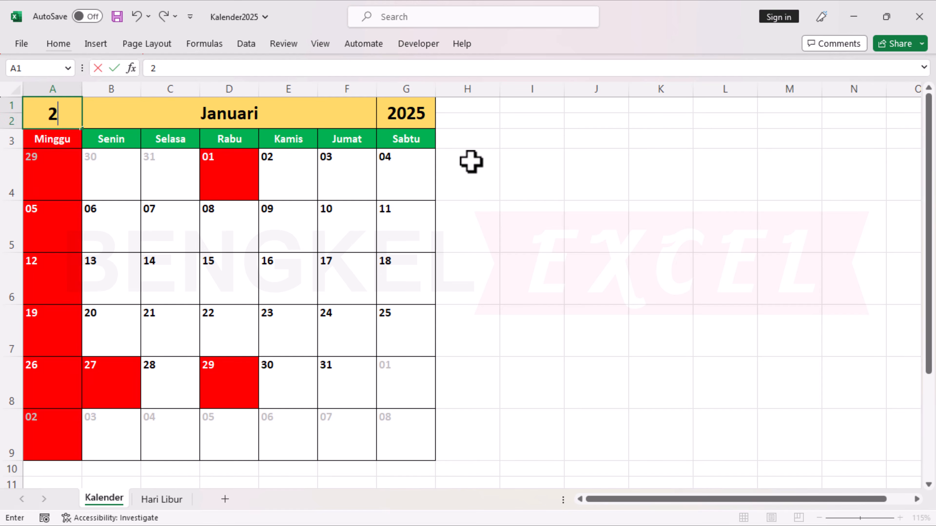
key("Return")
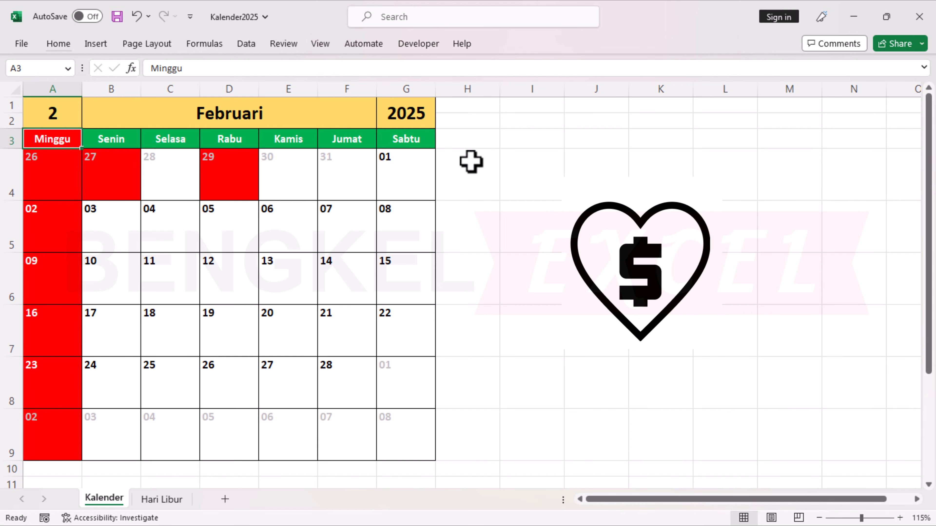
Continue testing the calendar by setting the month number in A1 to 3, to 4, and back to 1.
key("Up")
type("3")
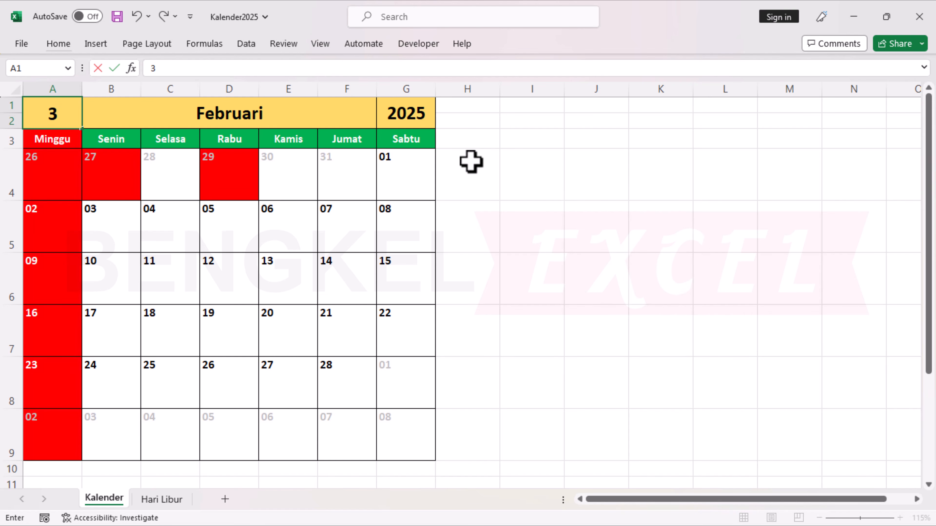
key("Return")
key("Up")
type("4")
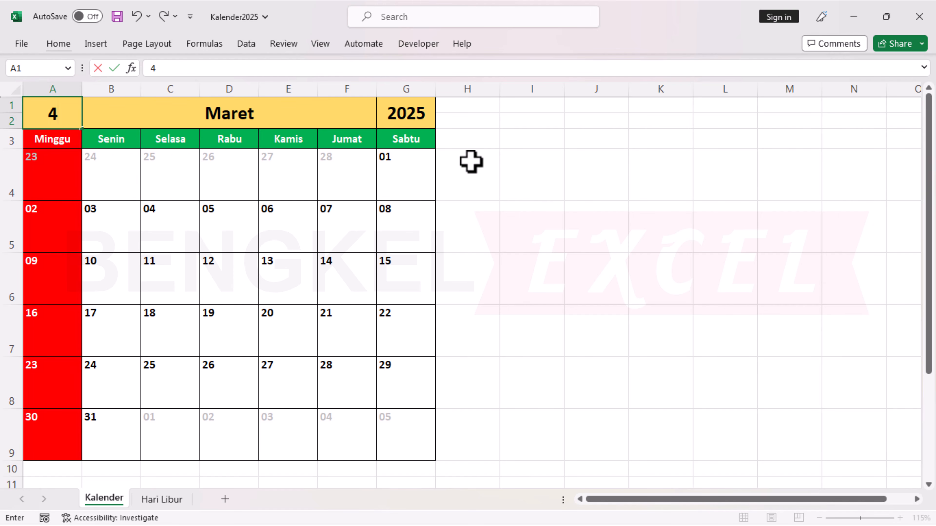
key("Return")
key("Up")
type("1")
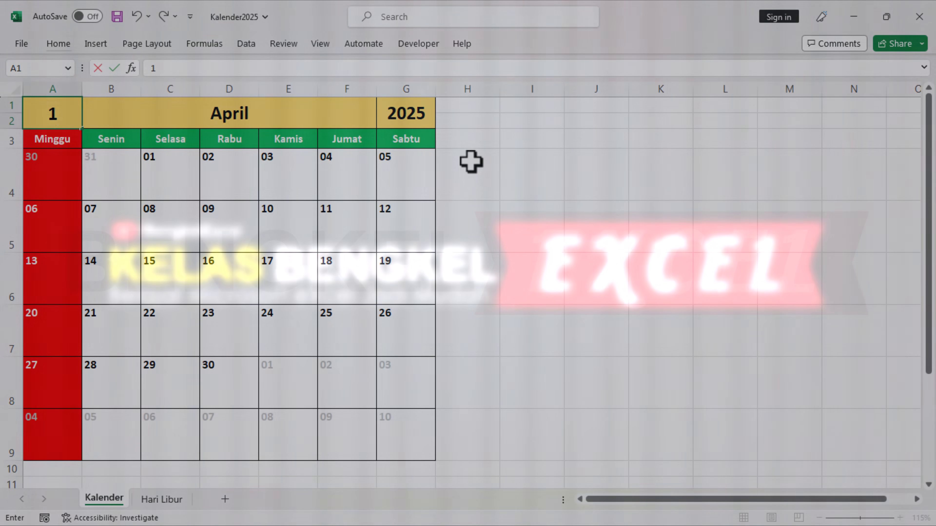